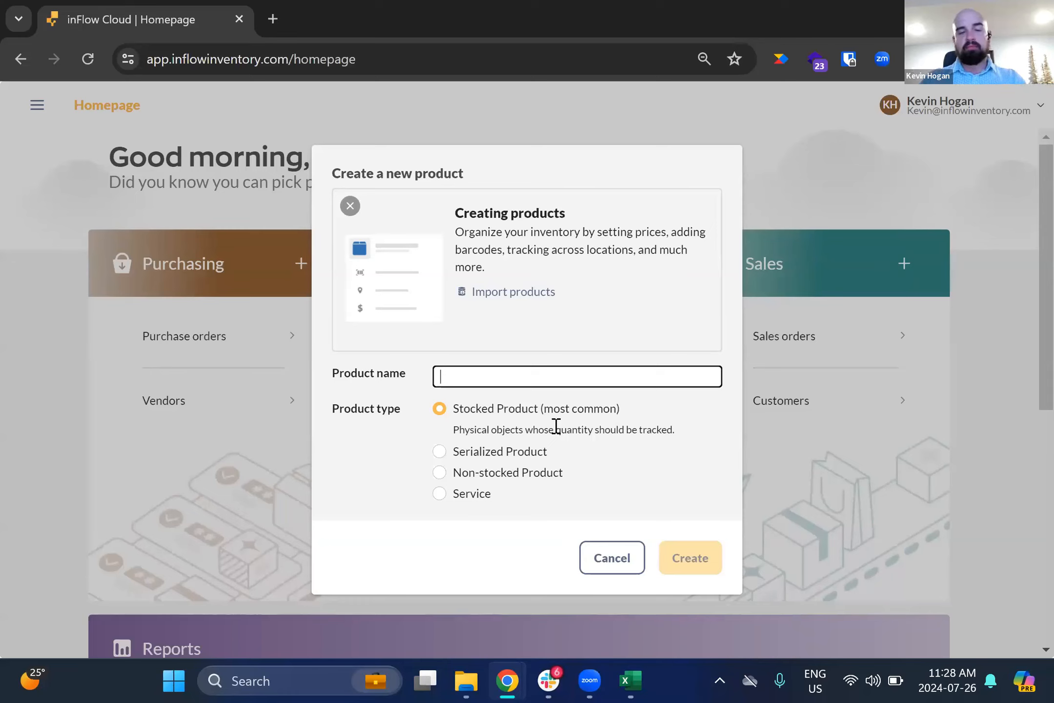
Step: Create a new stocked product named Bicycle
type("Bicycle")
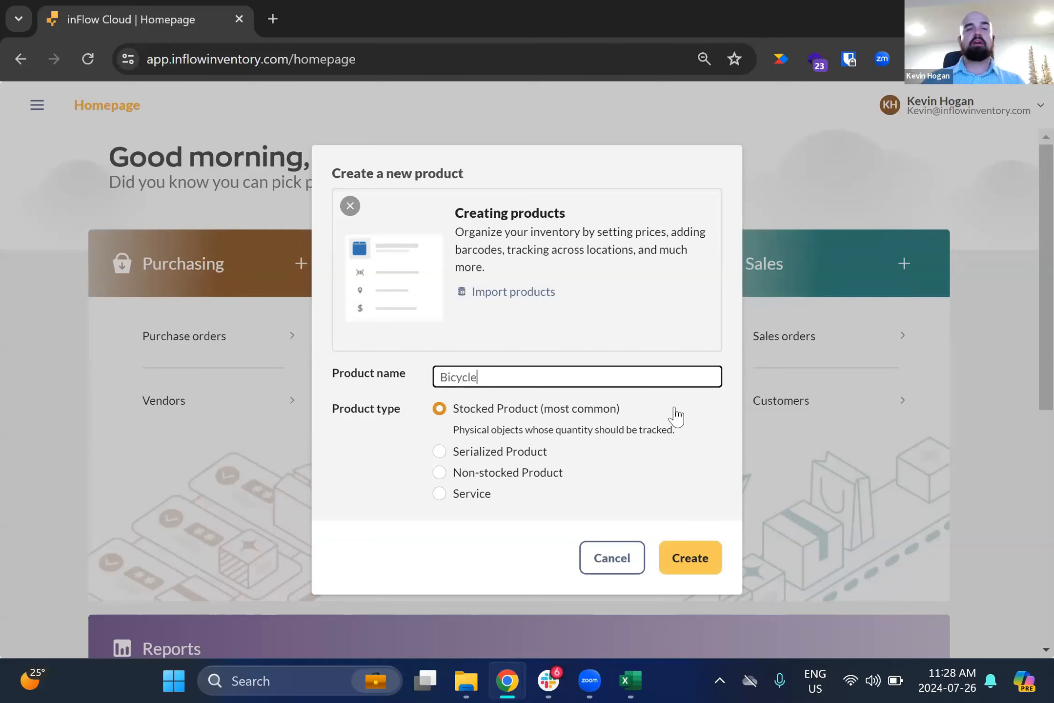
left_click(688, 568)
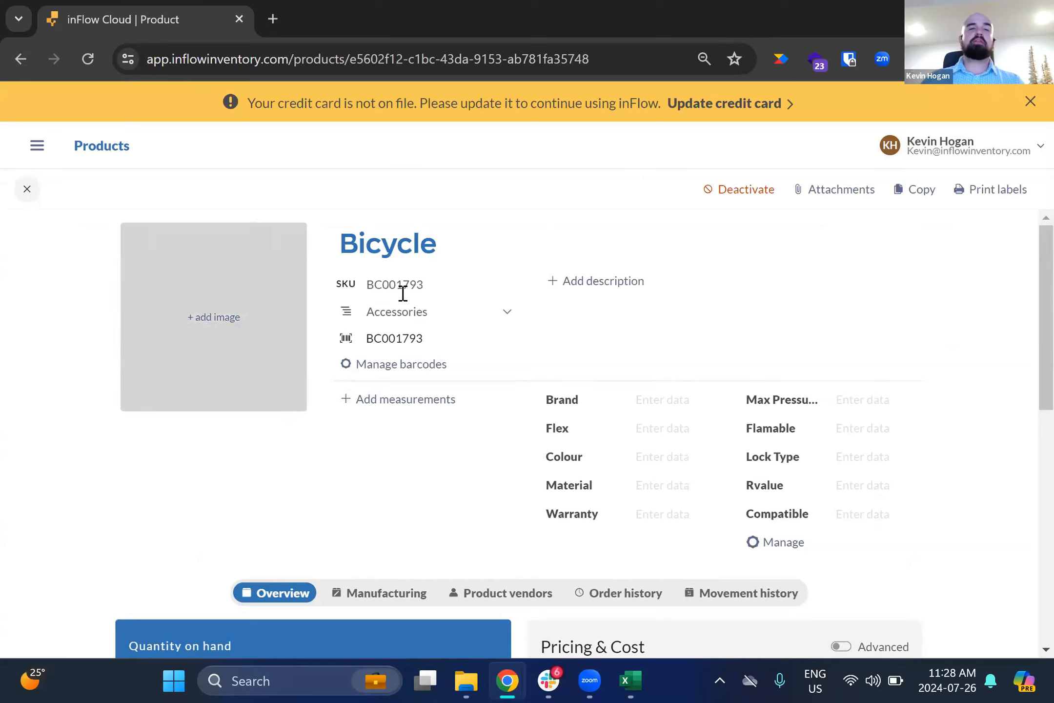
Step: Examine the SKU, barcode and name fields of the Bicycle product
left_click(461, 286)
key("ctrl+a")
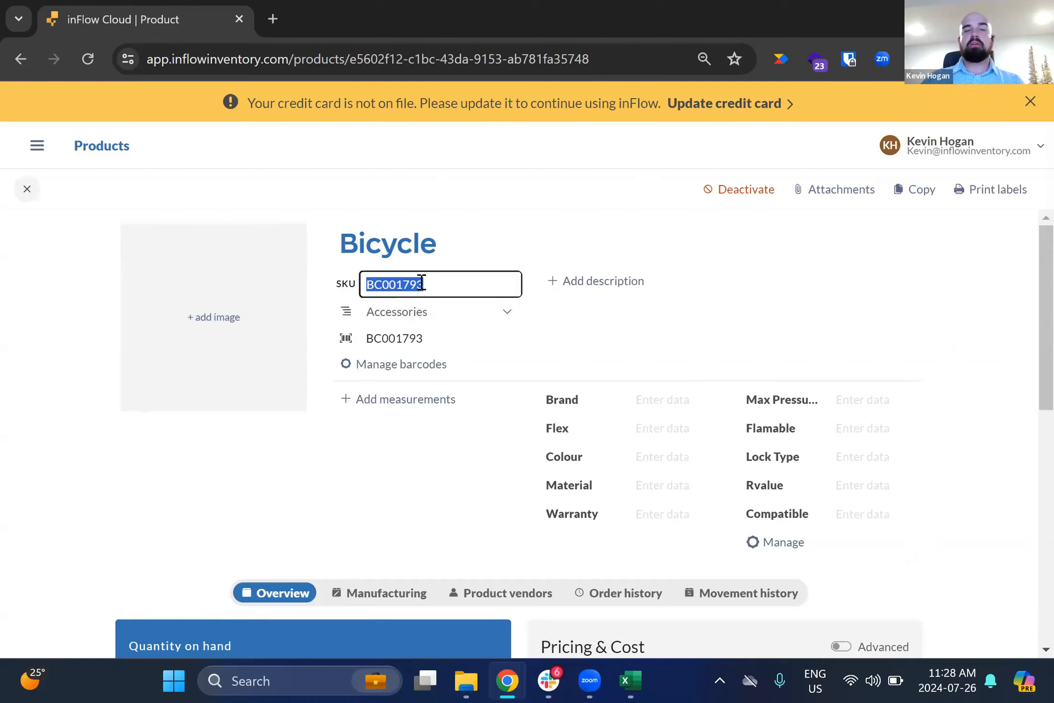
left_click_drag(468, 347, 352, 351)
left_click(440, 348)
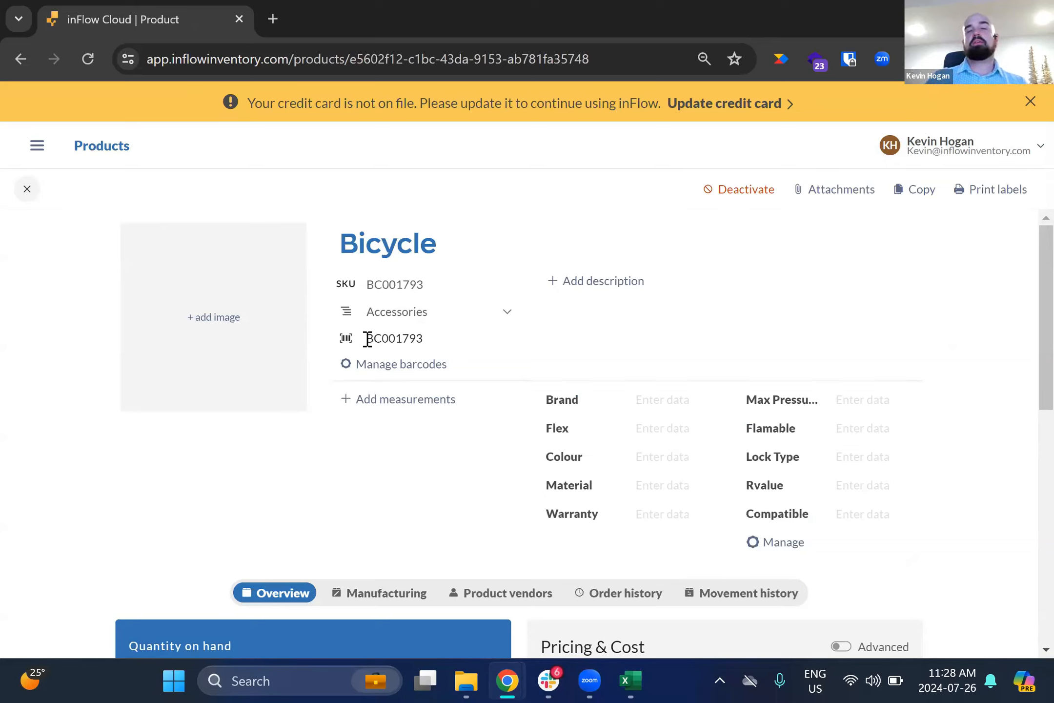
left_click(465, 282)
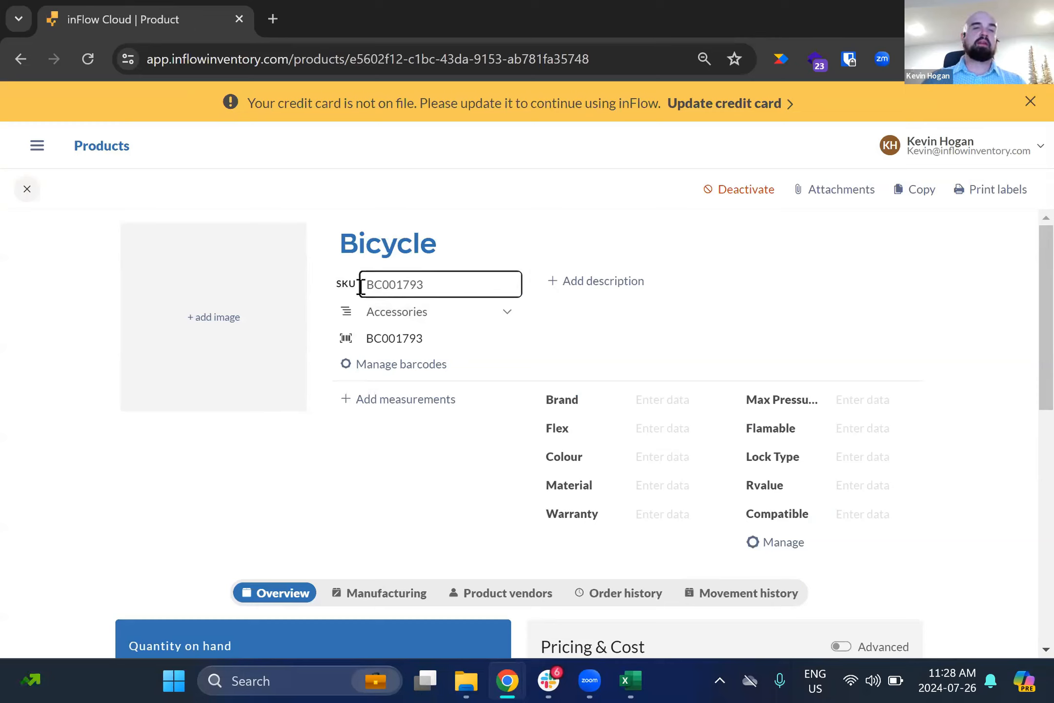
left_click_drag(363, 337, 429, 383)
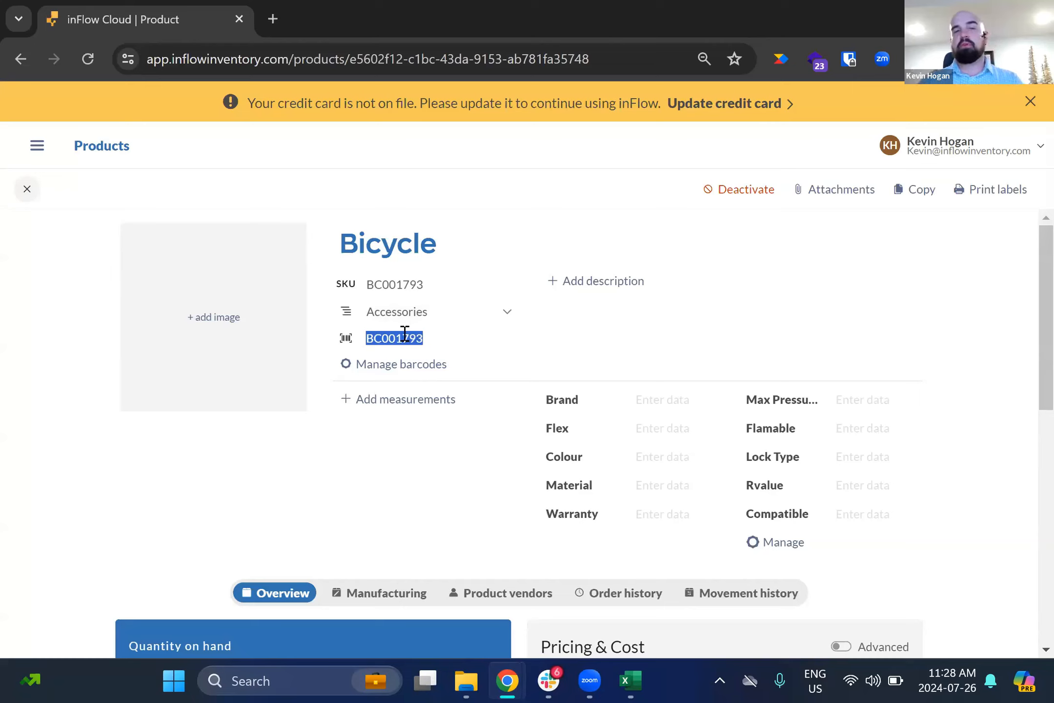
left_click(471, 252)
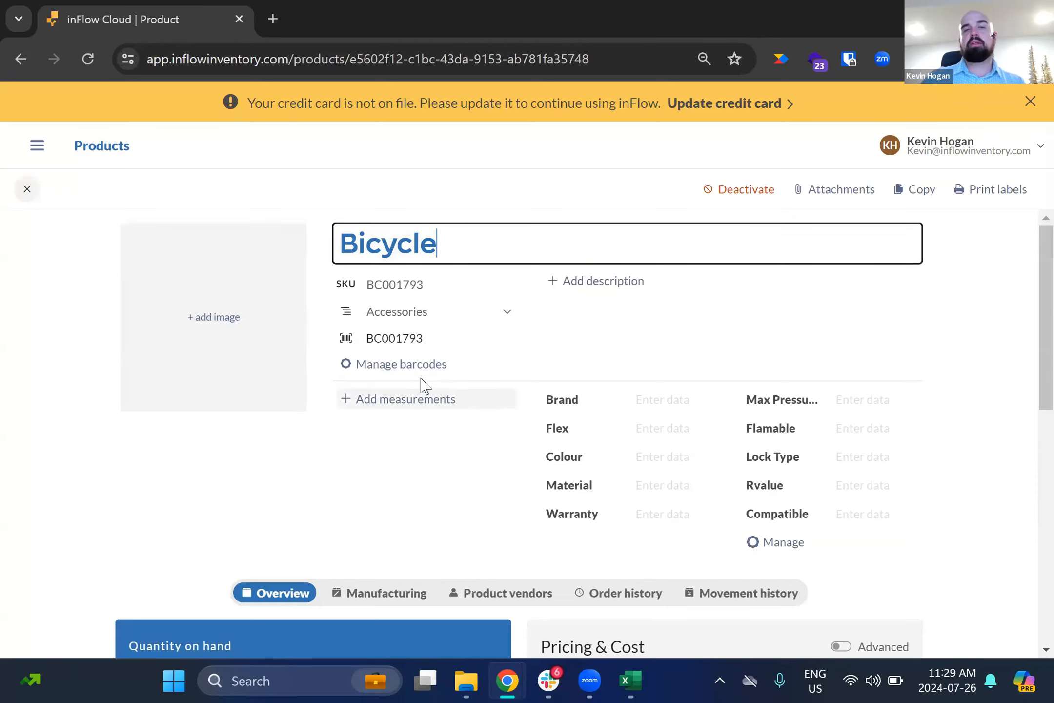
Step: Add the product description "5 Speed Bicycle with Seat and is Blue. Matches Helmet Blue Blazer SKU # 12345"
left_click(605, 289)
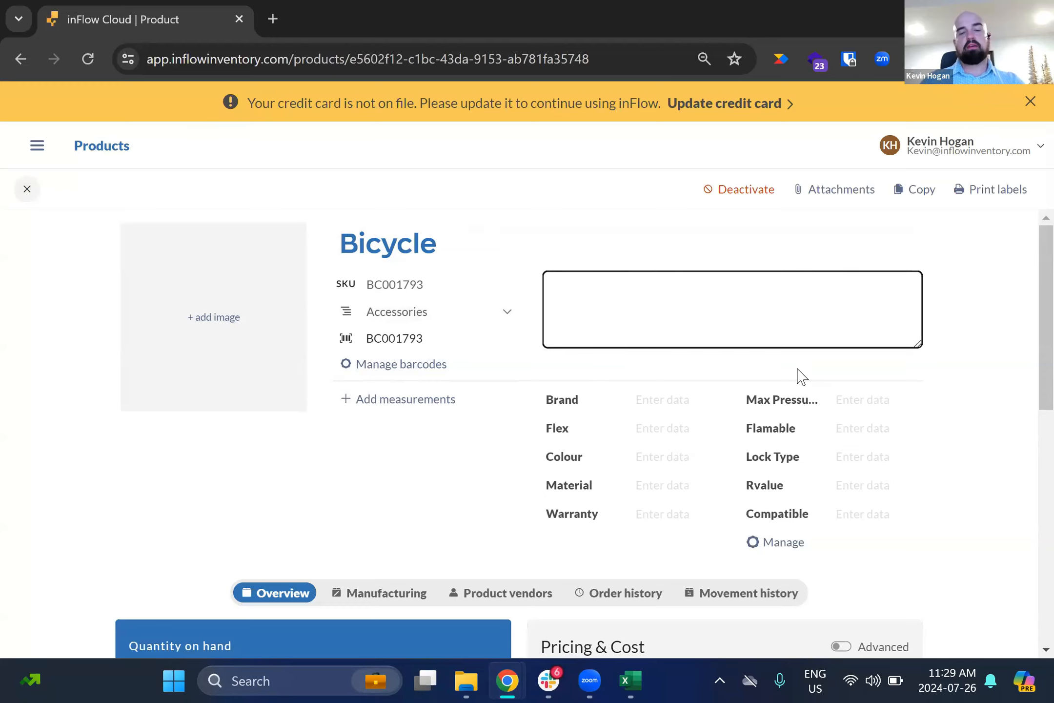
type("This")
key("BackSpace")
key("BackSpace")
key("BackSpace")
key("BackSpace")
type("Bid")
key("BackSpace")
type("cycle that")
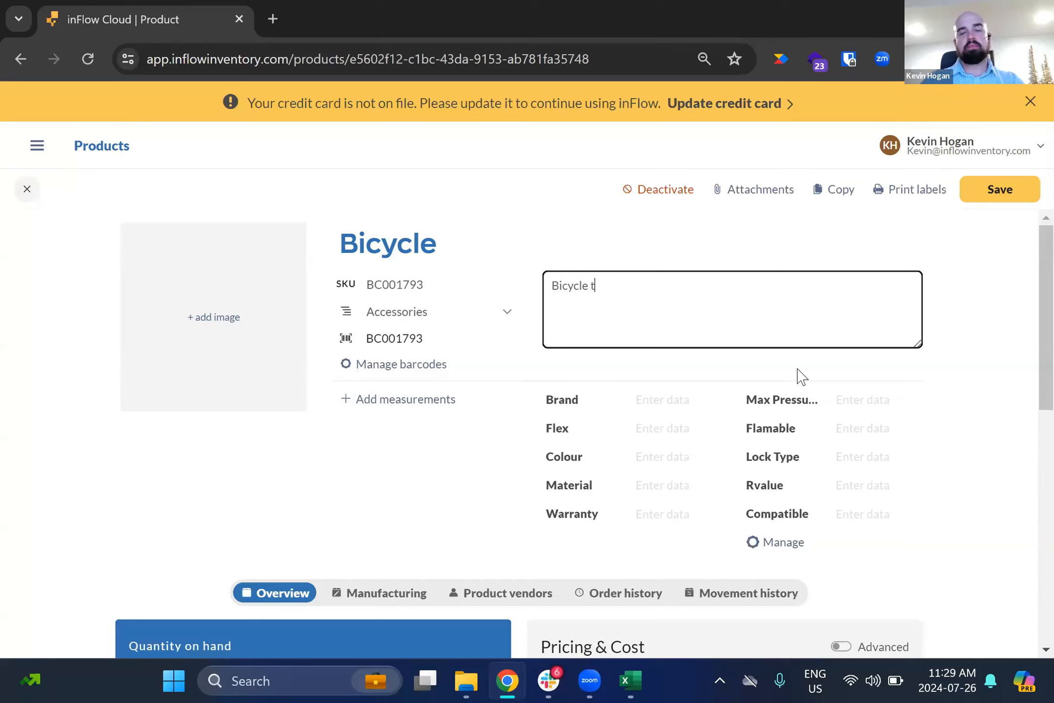
key("BackSpace")
key("BackSpace")
key("BackSpace")
key("BackSpace")
key("BackSpace")
key("BackSpace")
key("BackSpace")
key("BackSpace")
key("BackSpace")
key("BackSpace")
key("BackSpace")
key("BackSpace")
key("BackSpace")
type("5 Speed Bi")
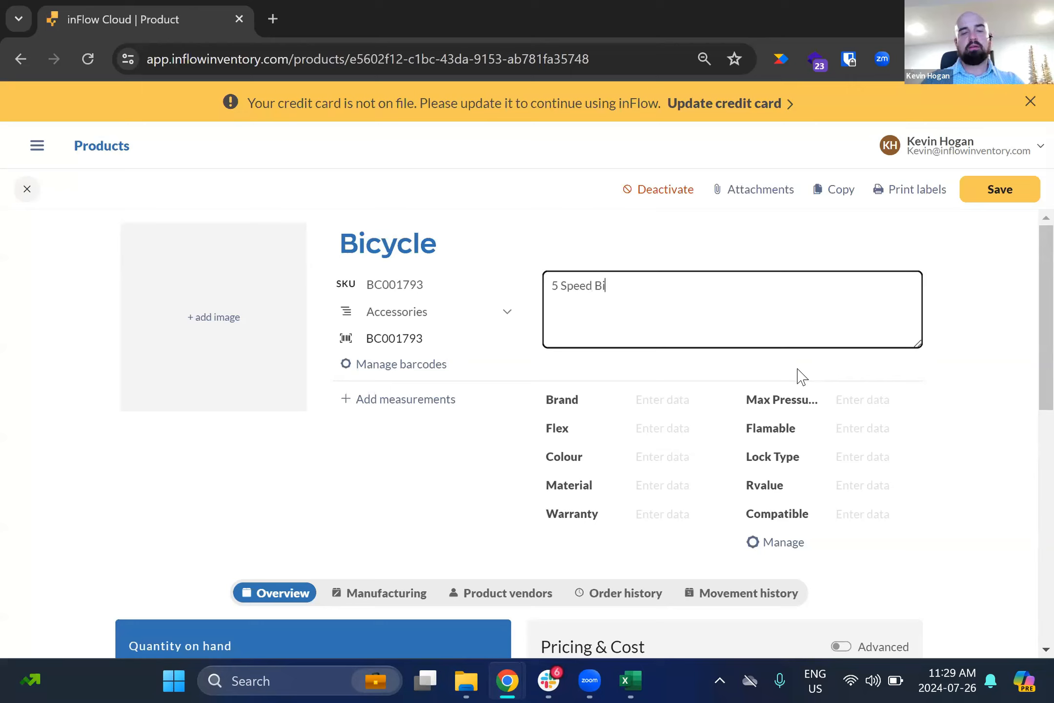
type("cycle with")
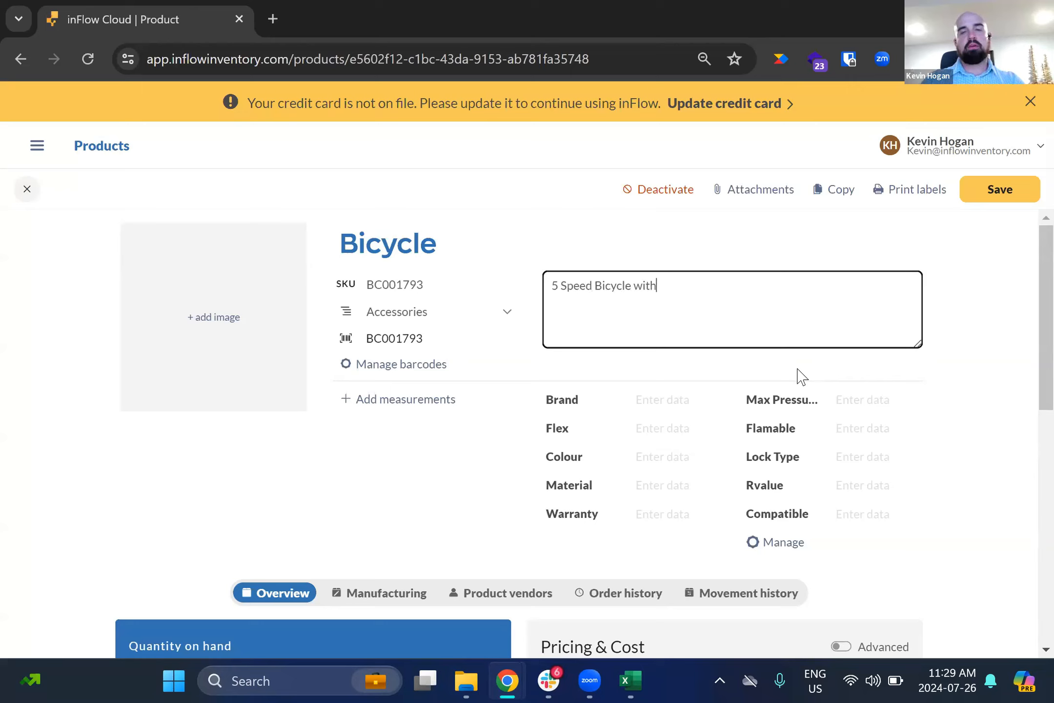
type("eat and is Blue")
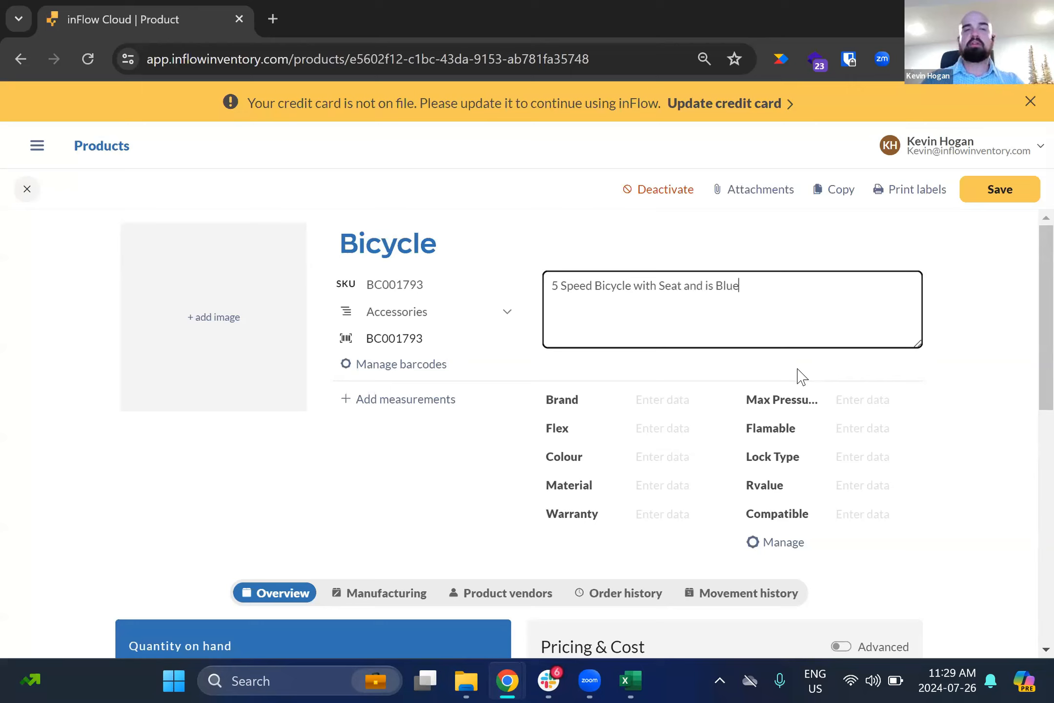
type(". Matches Helmet Blue Blazer")
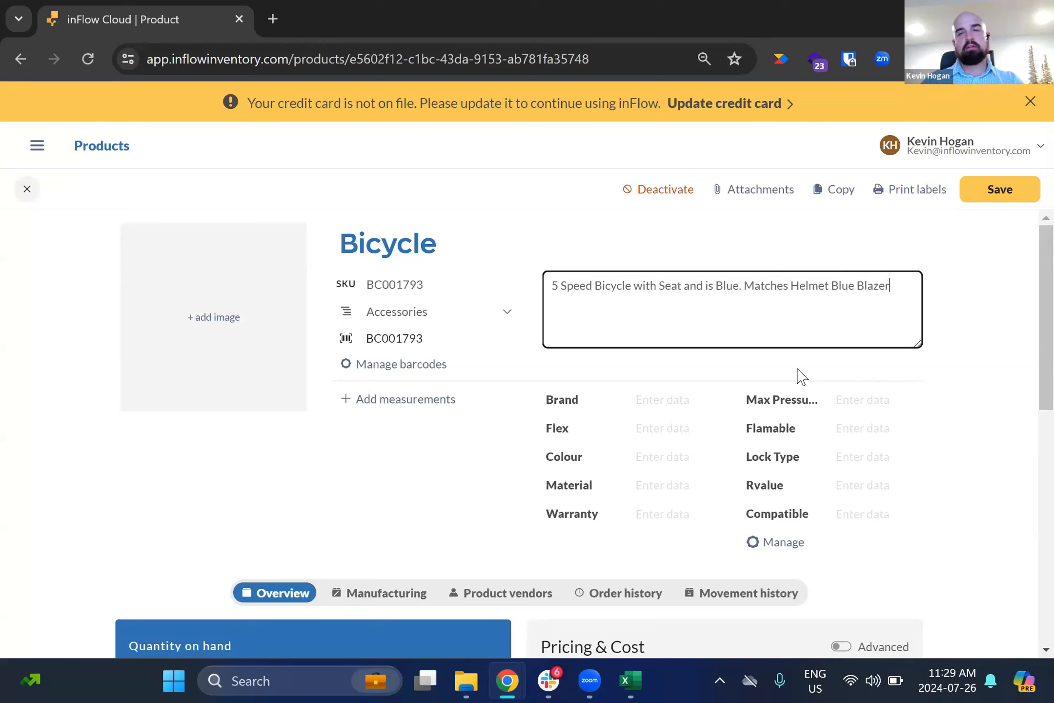
type(" SKU")
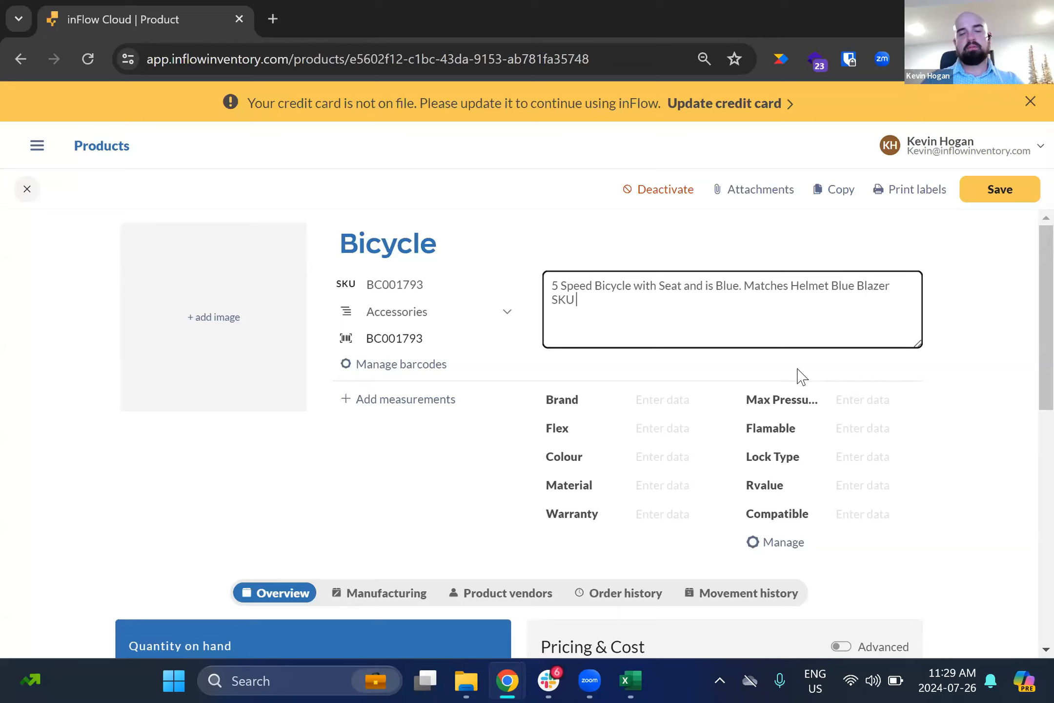
type(" # 12345")
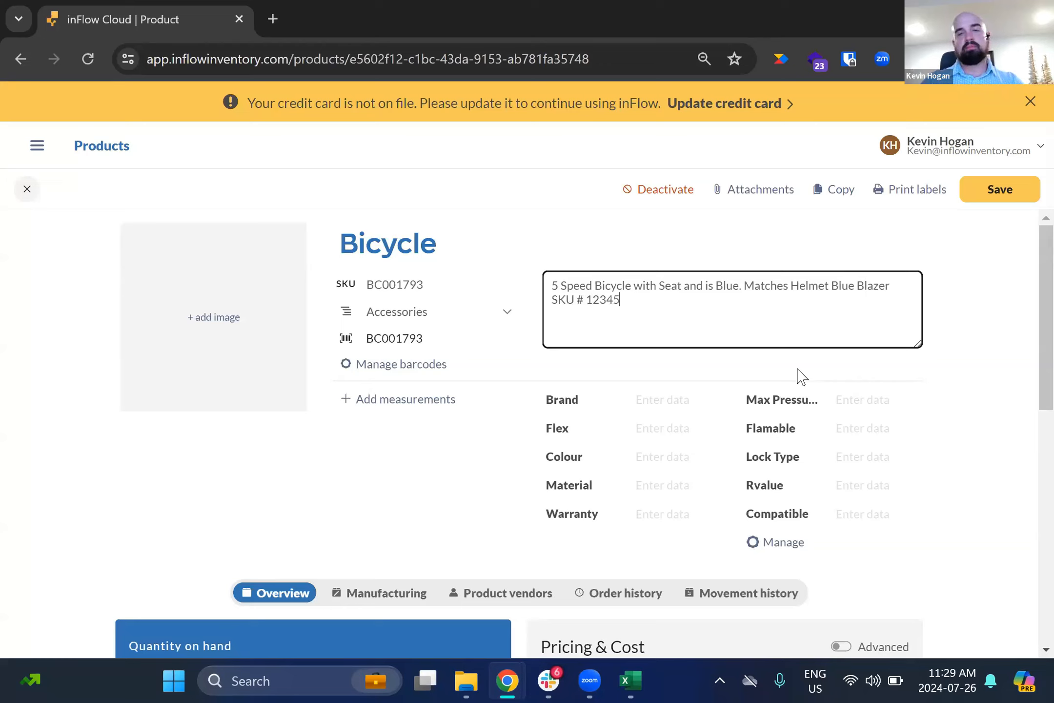
Step: Review the matching helmet and SKU reference in the description alongside the product's own SKU
left_click_drag(550, 300, 630, 301)
left_click_drag(743, 285, 789, 355)
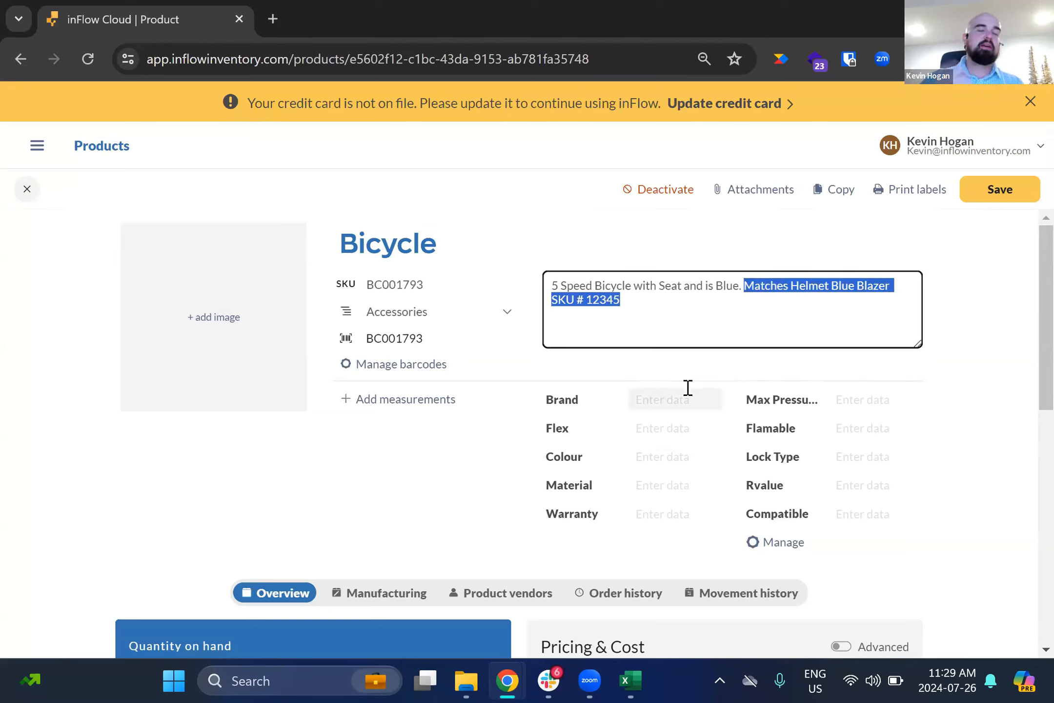
left_click(690, 309)
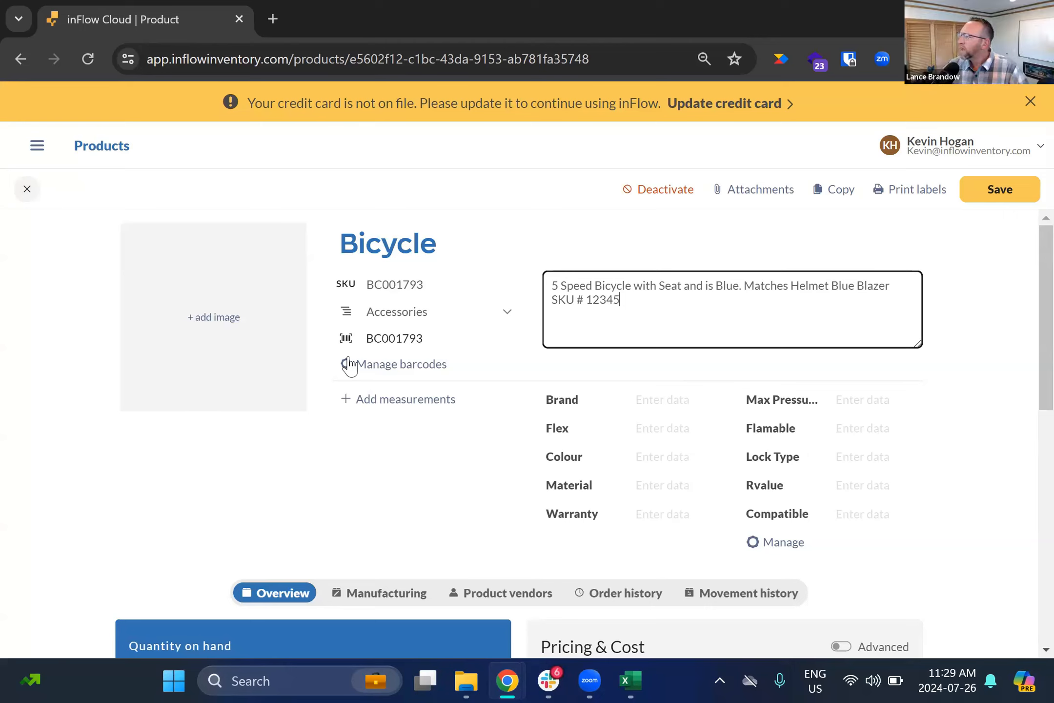
left_click(455, 278)
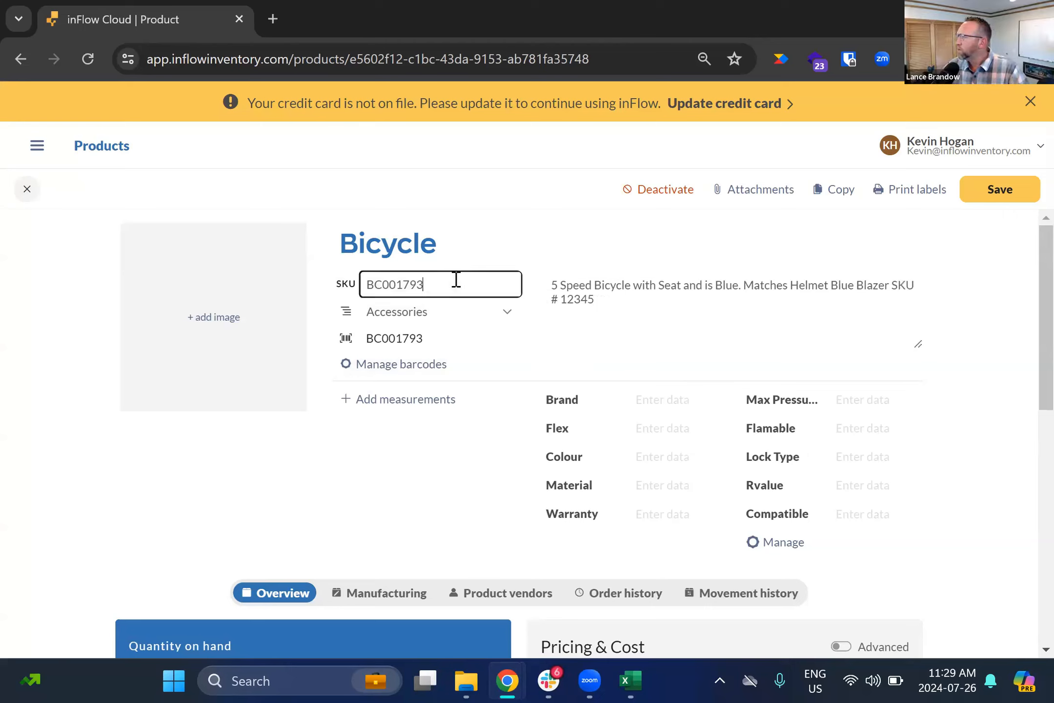
left_click(632, 308)
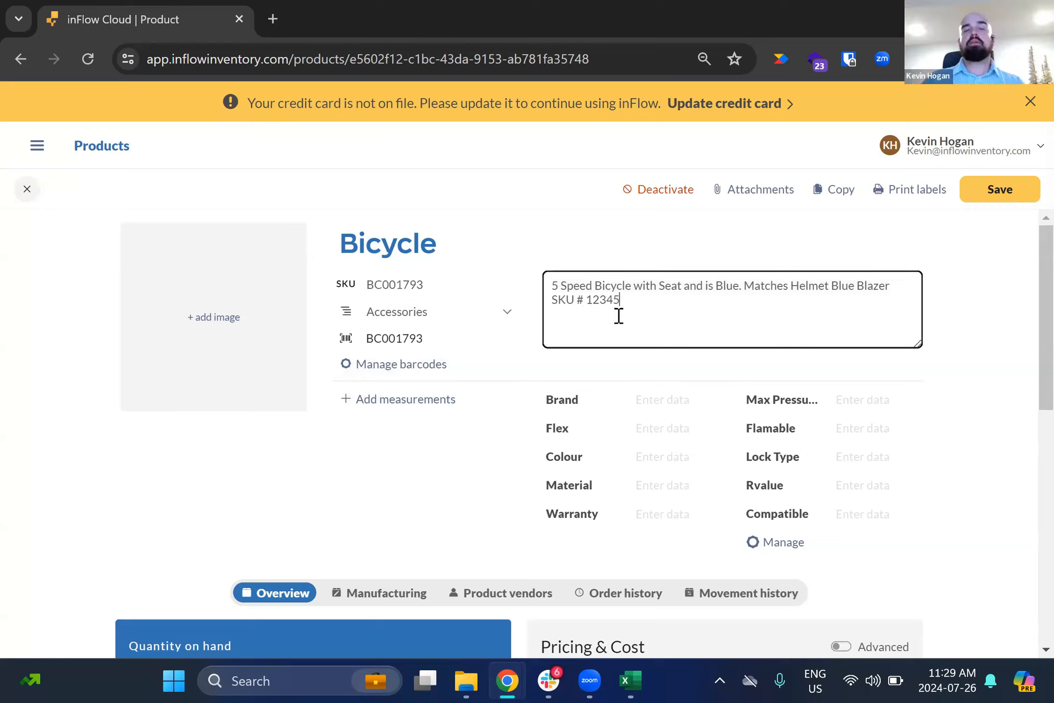
left_click_drag(623, 303, 556, 300)
left_click_drag(784, 286, 899, 285)
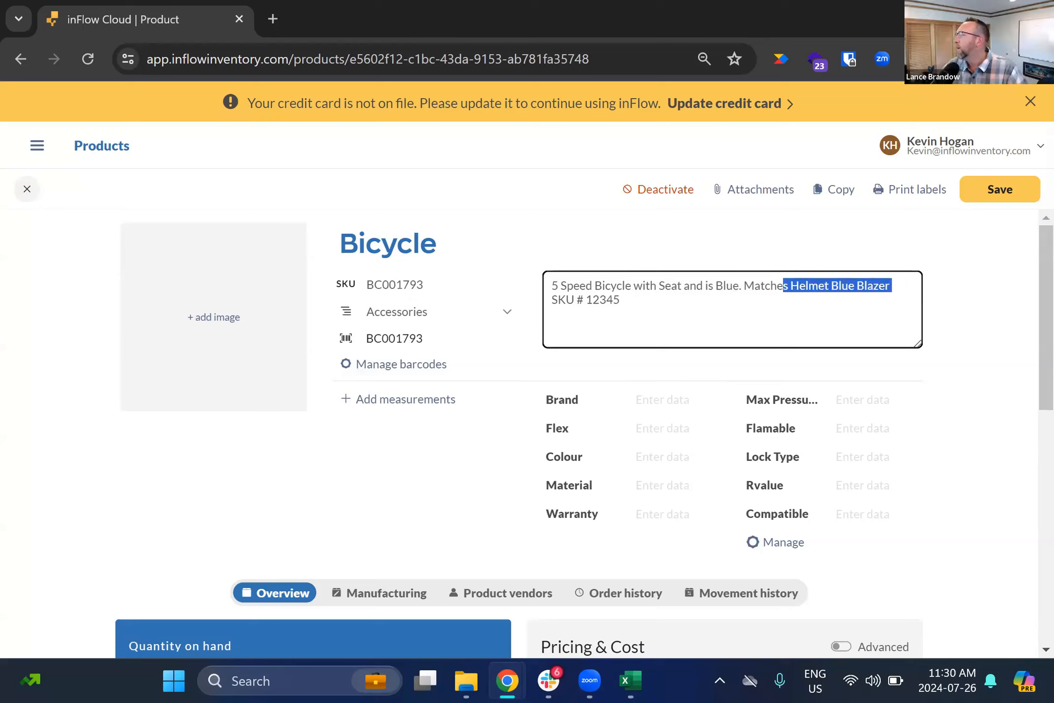
left_click(643, 298)
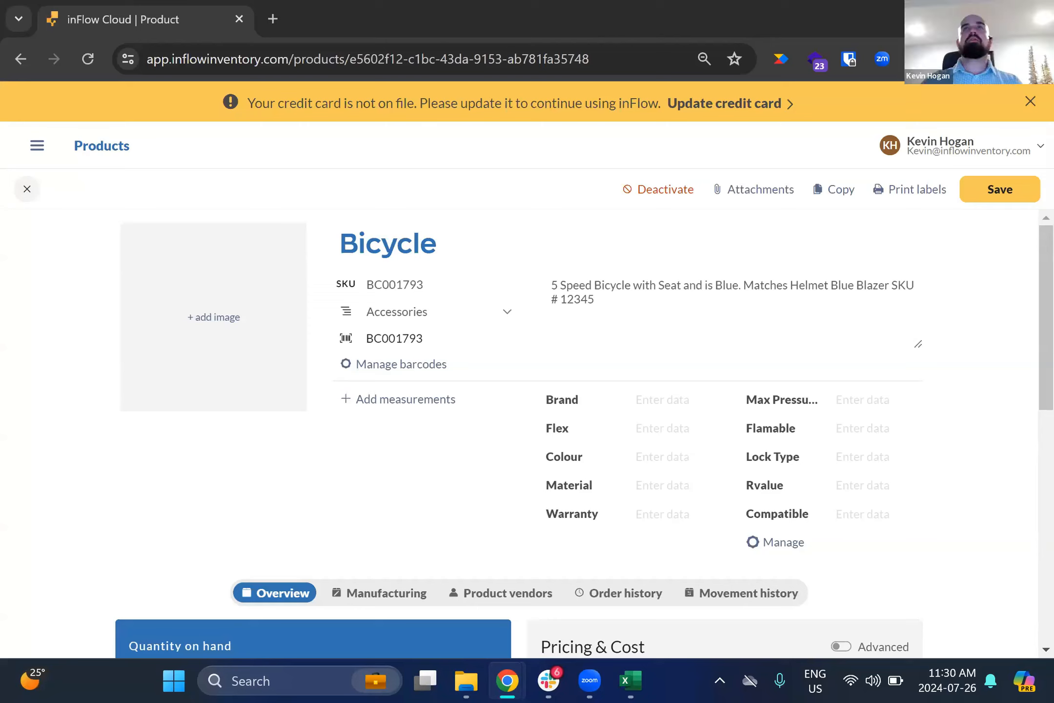
Step: Add a sub-category named Bicycle under the Excercise Accessories category and save the category list
left_click(410, 319)
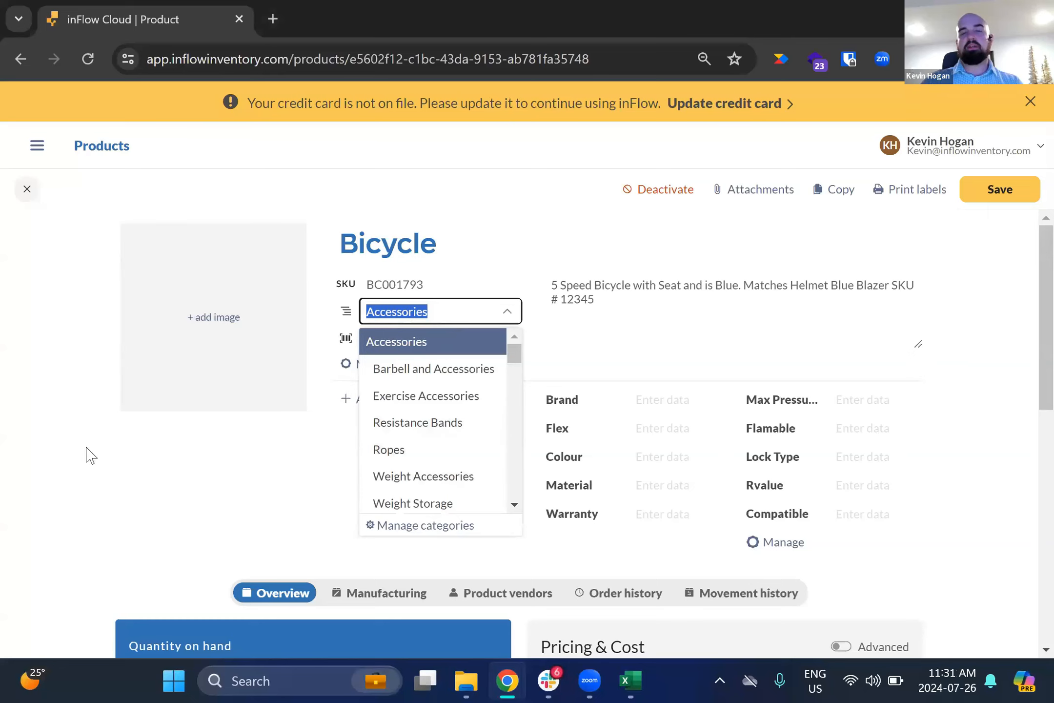
left_click(458, 526)
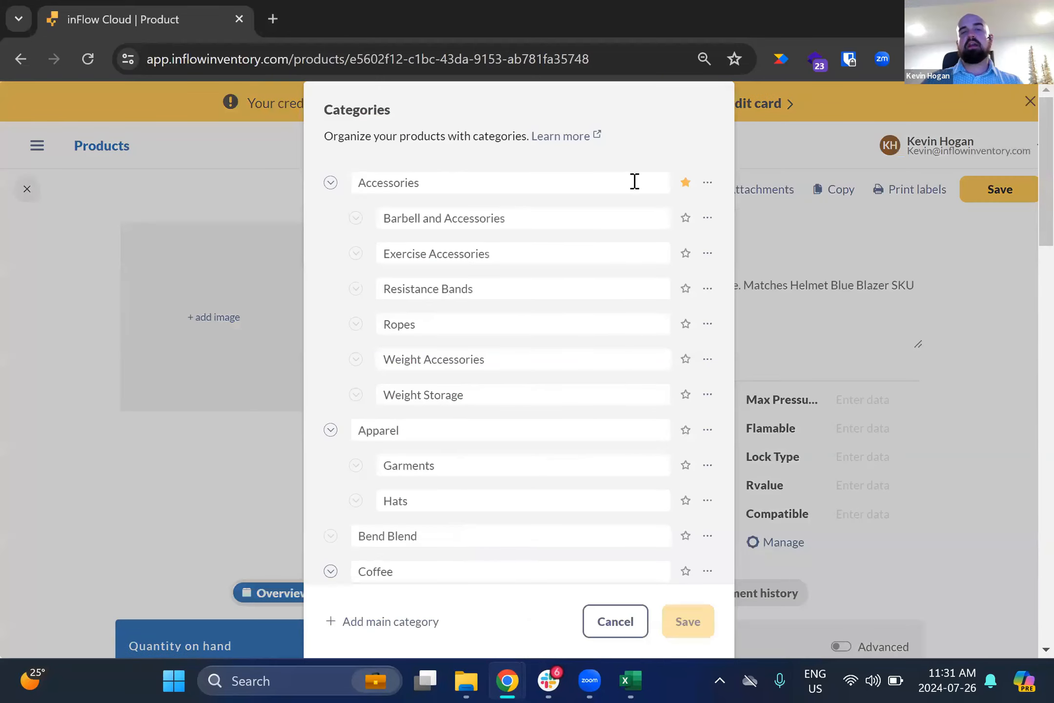
scroll(527, 508, "down", 10)
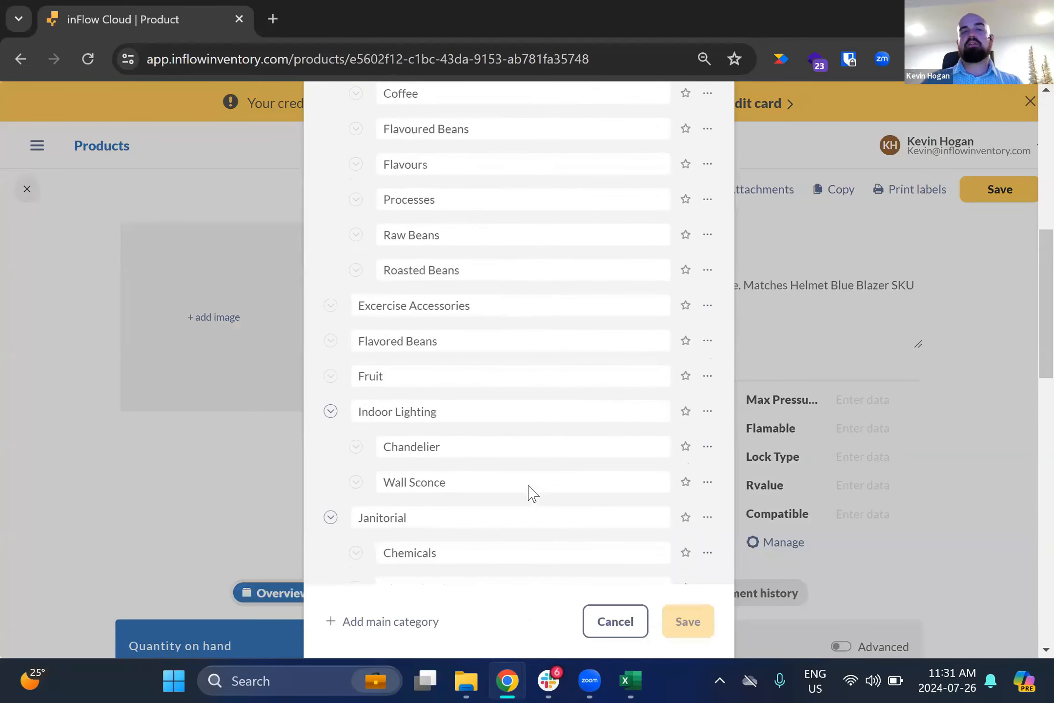
scroll(551, 336, "down", 6)
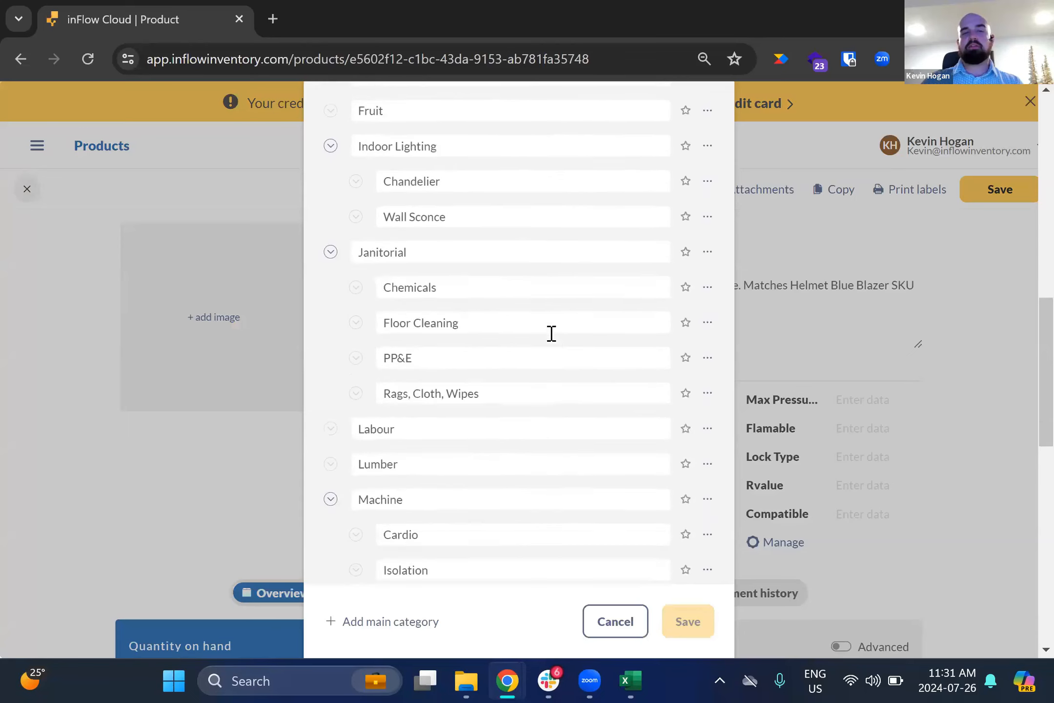
scroll(551, 337, "down", 5)
scroll(550, 341, "up", 10)
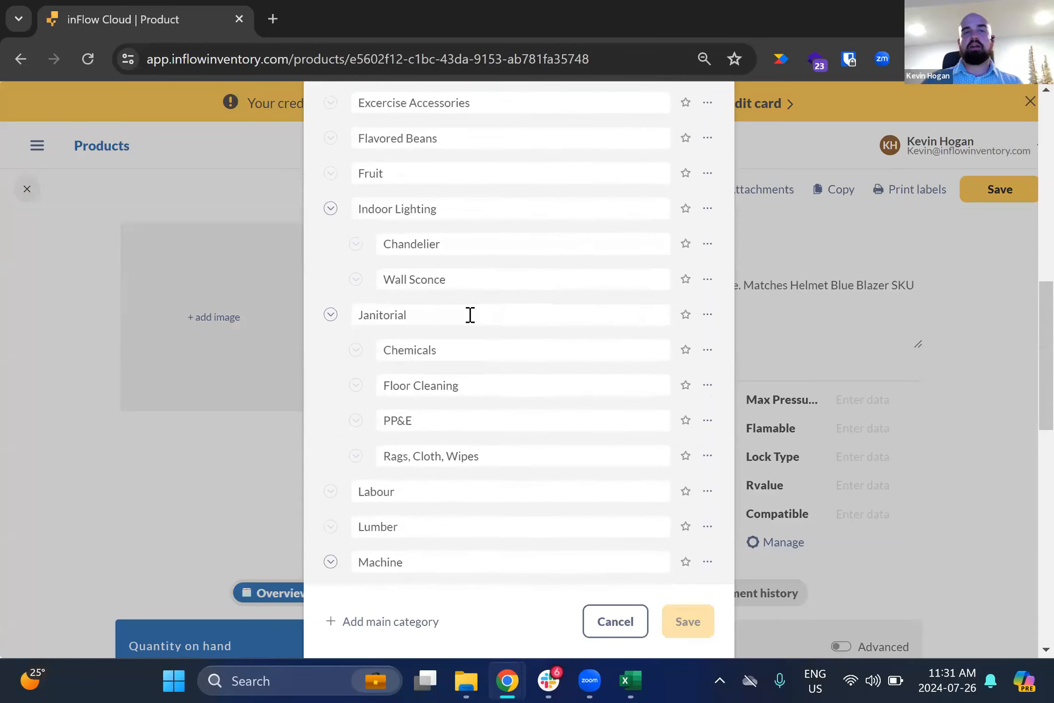
scroll(476, 315, "up", 1)
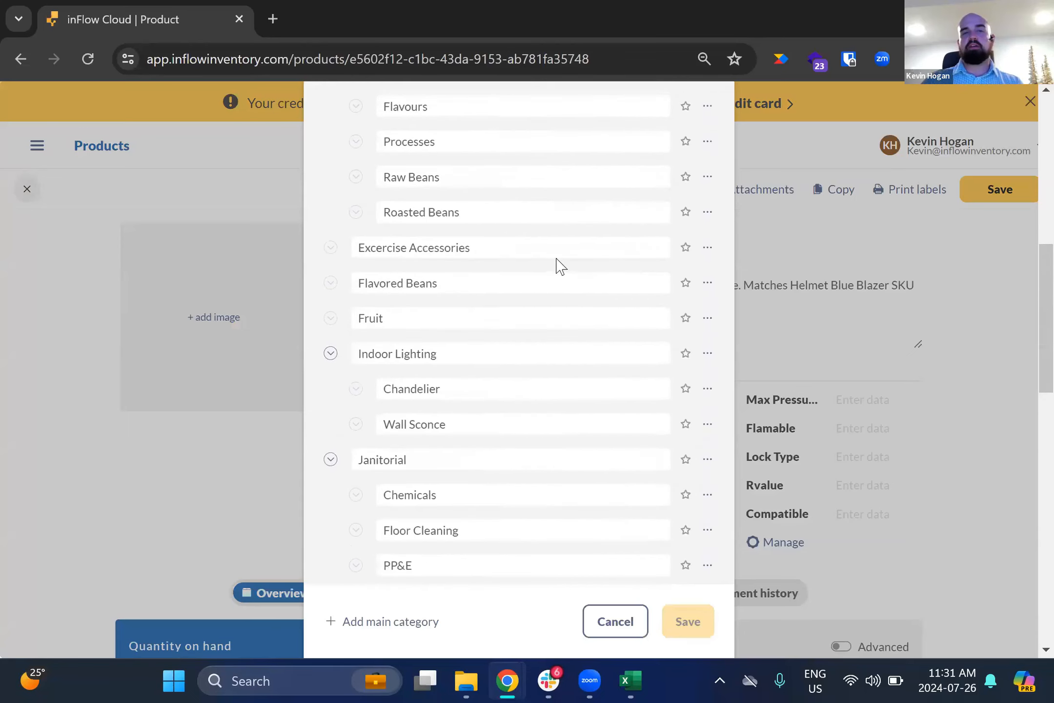
left_click(712, 250)
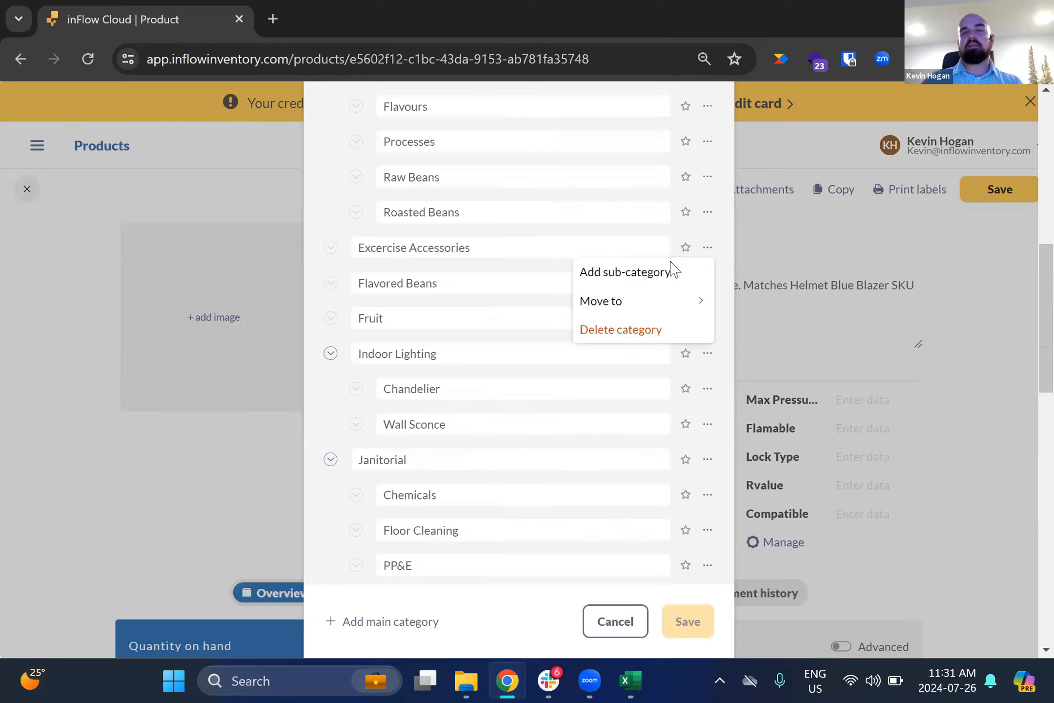
left_click(637, 271)
left_click(543, 287)
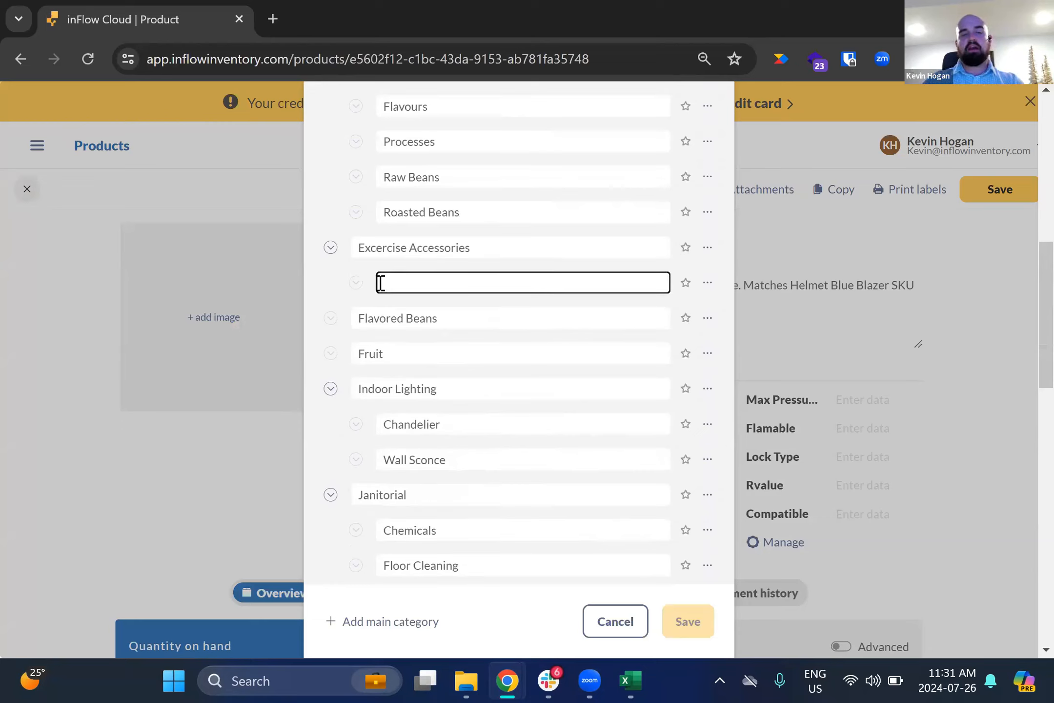
type("Bicycle")
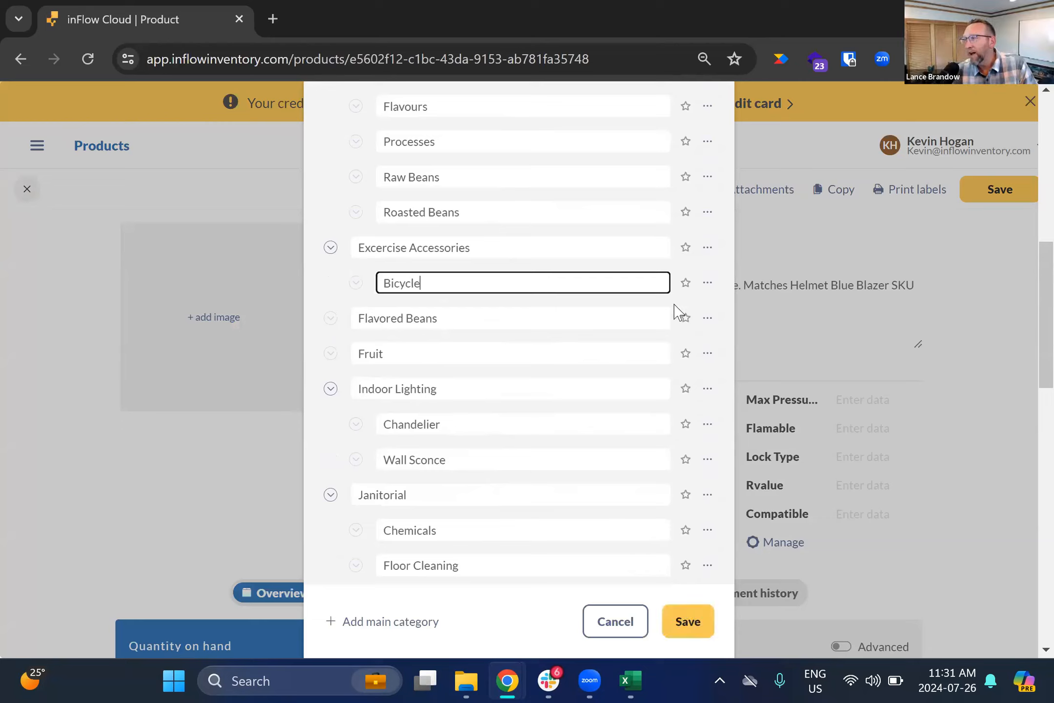
left_click(733, 302)
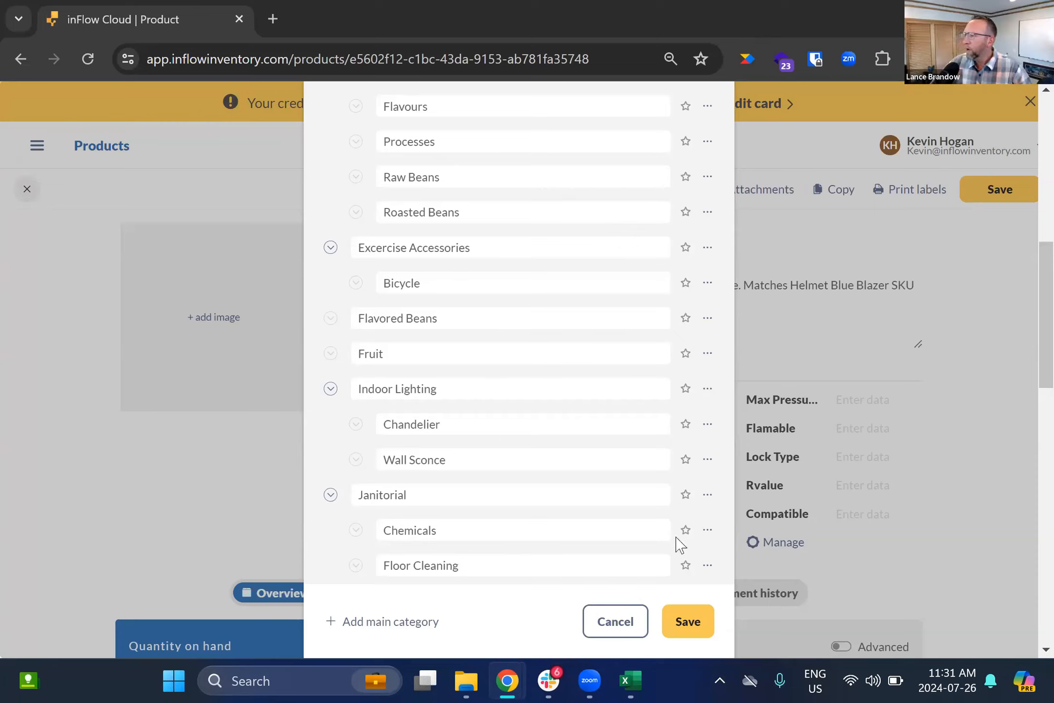
left_click(676, 621)
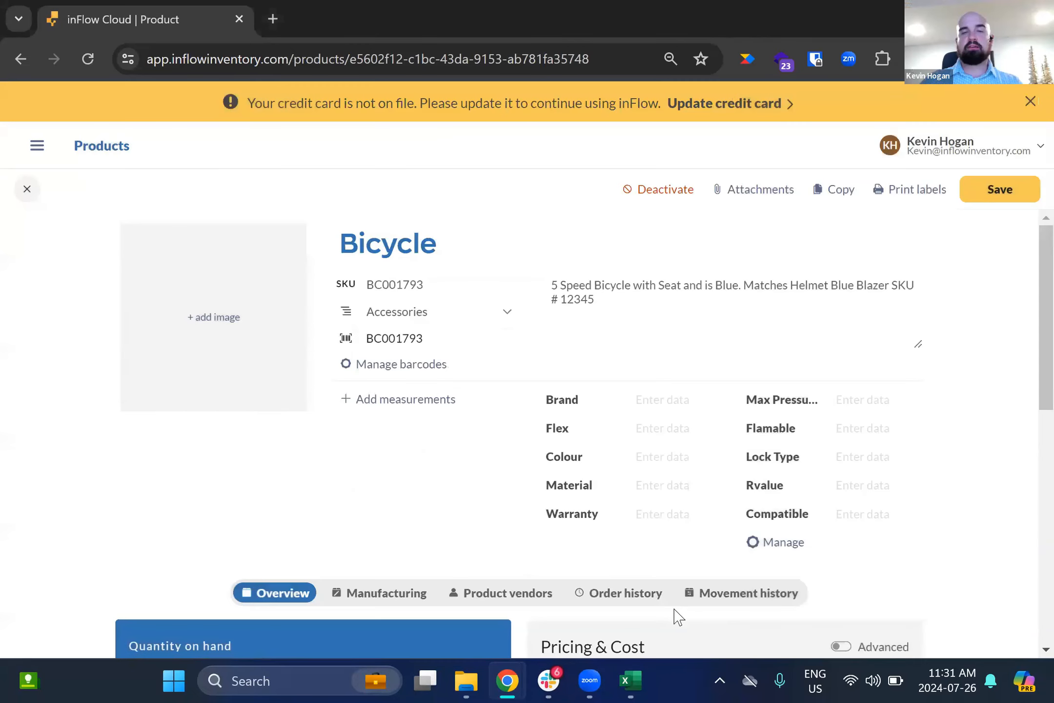
Step: Assign the product to the Bicycle category and save the product
left_click(436, 308)
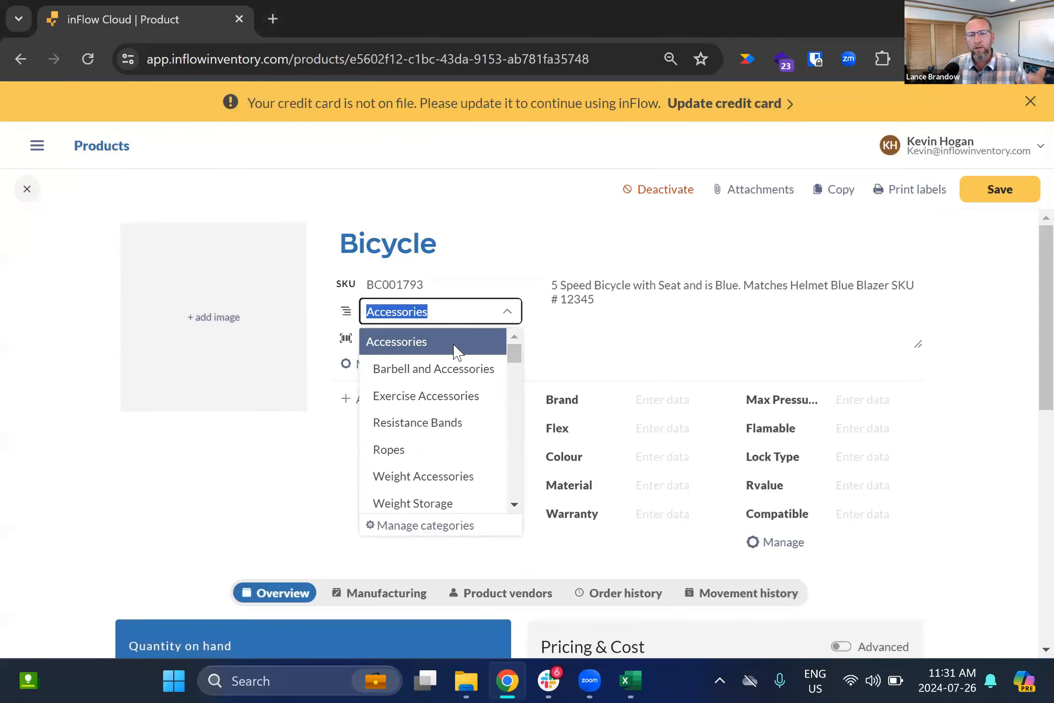
scroll(459, 439, "down", 5)
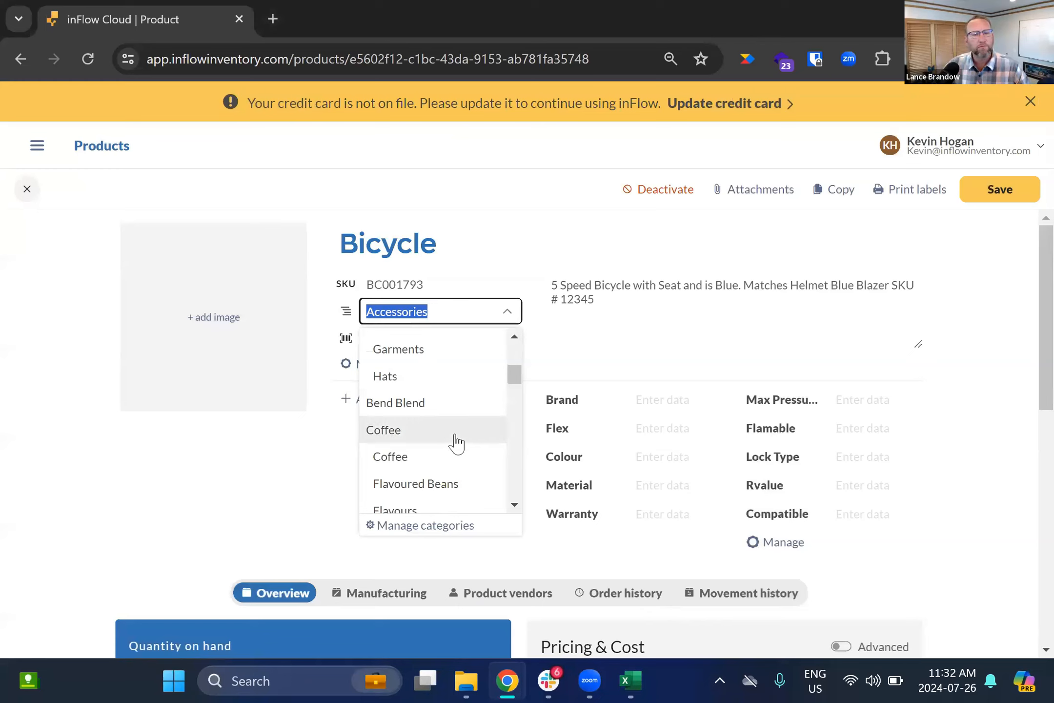
type("bi")
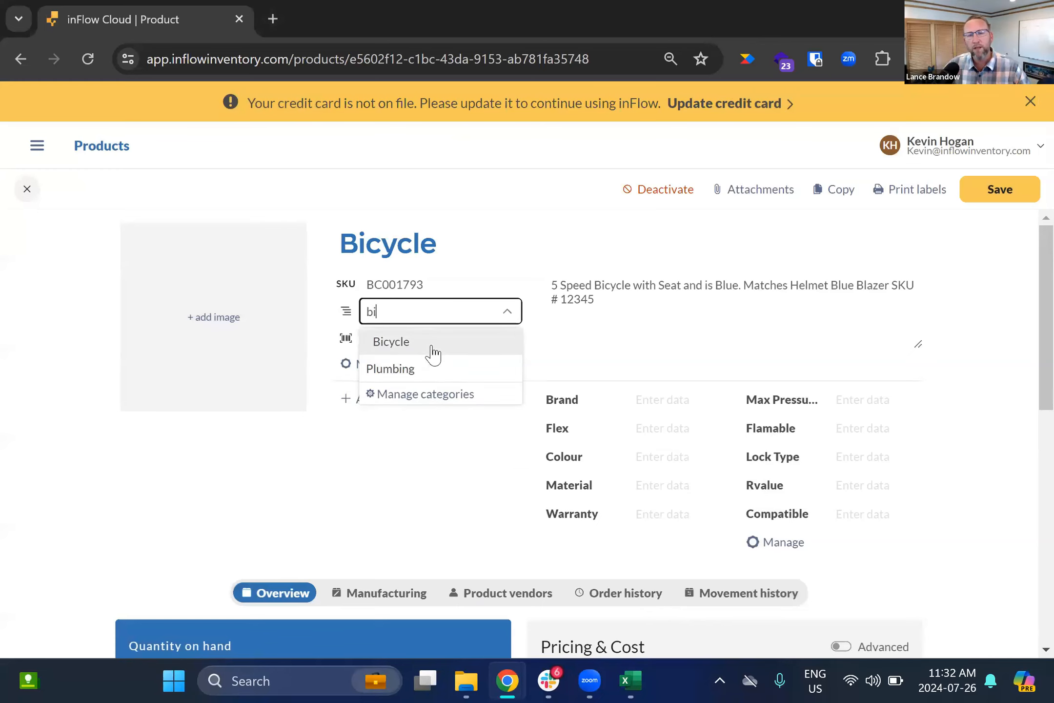
left_click(433, 343)
left_click(1018, 189)
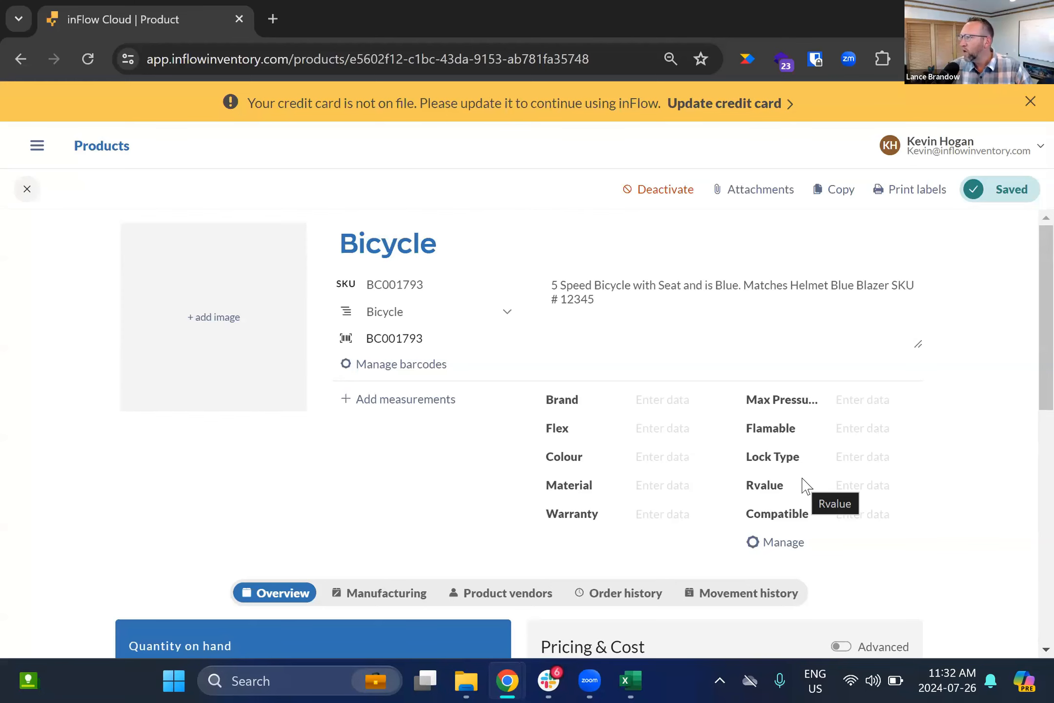
Step: Review the product types offered when creating a new product from the product list, and cancel the creation
left_click(27, 189)
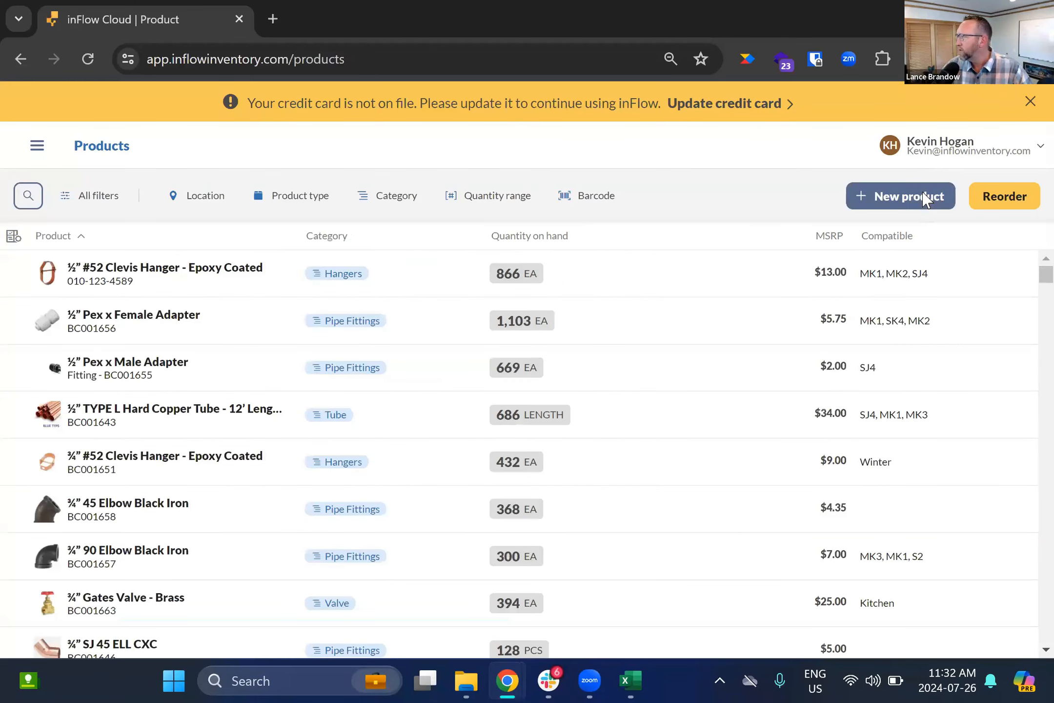
left_click(928, 196)
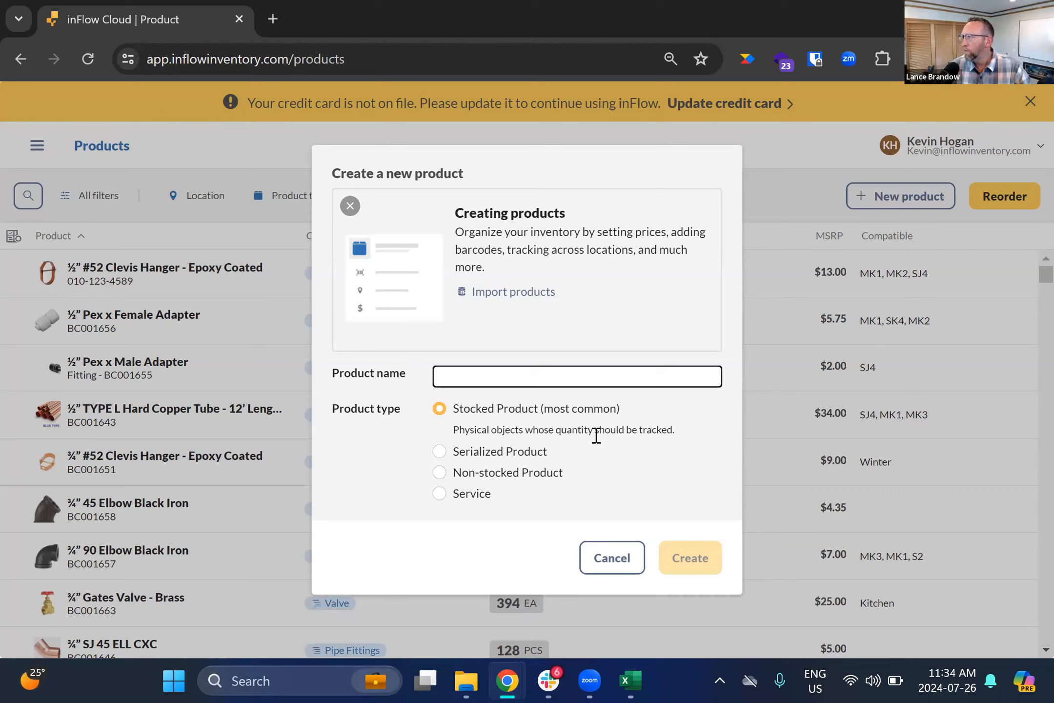
left_click(628, 568)
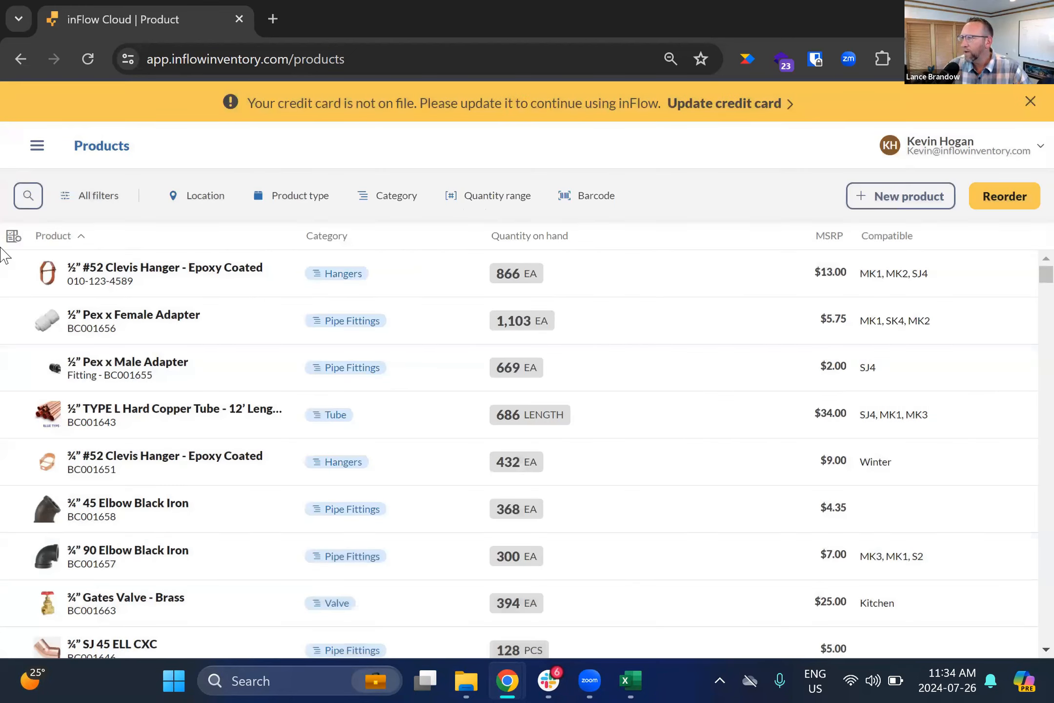
Step: Search the product list for "Bicyc" and open the Bicycle product
left_click(36, 199)
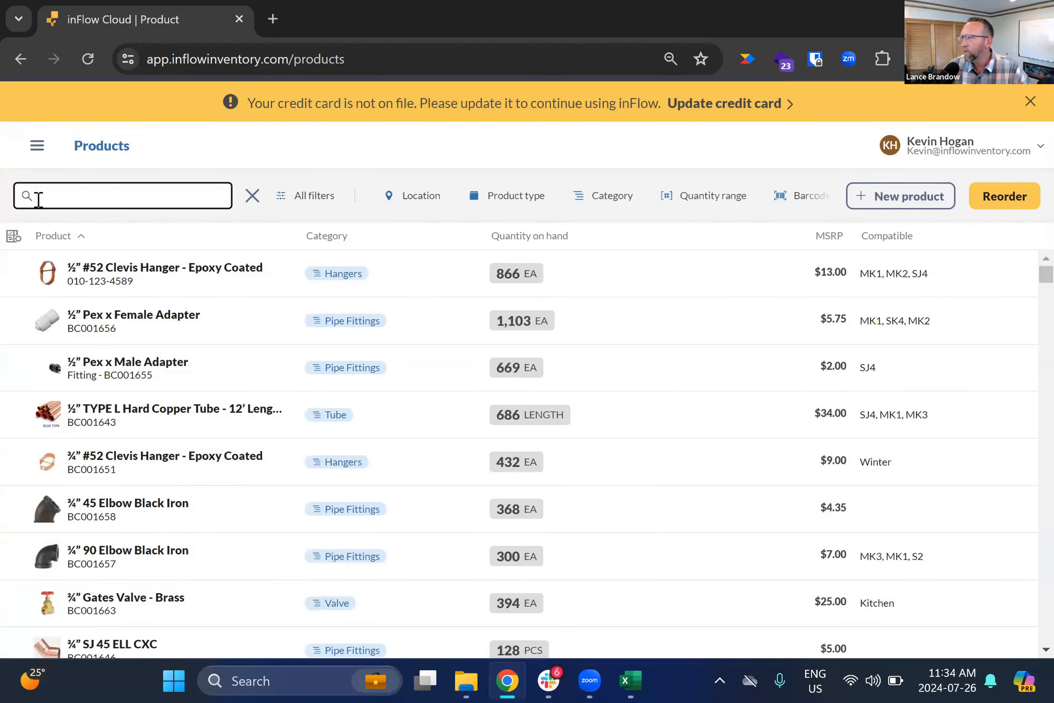
type("Bicycl")
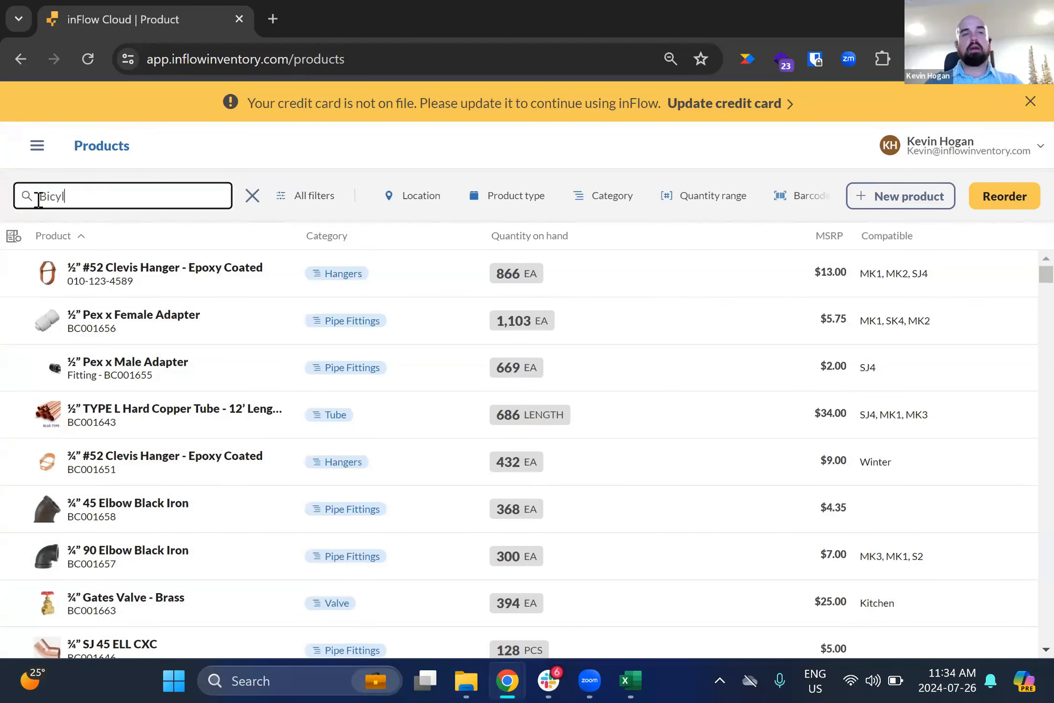
type("e")
key("BackSpace")
key("BackSpace")
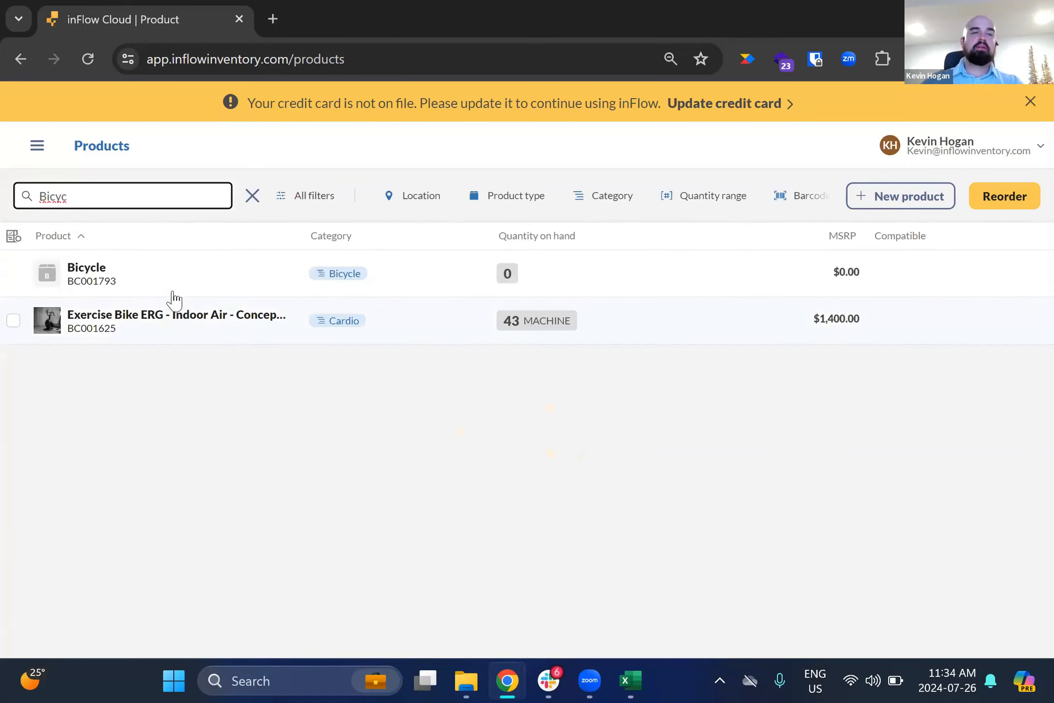
left_click(173, 276)
Step: Add the blue bicycle picture from the Downloads folder as the product's image
left_click(233, 325)
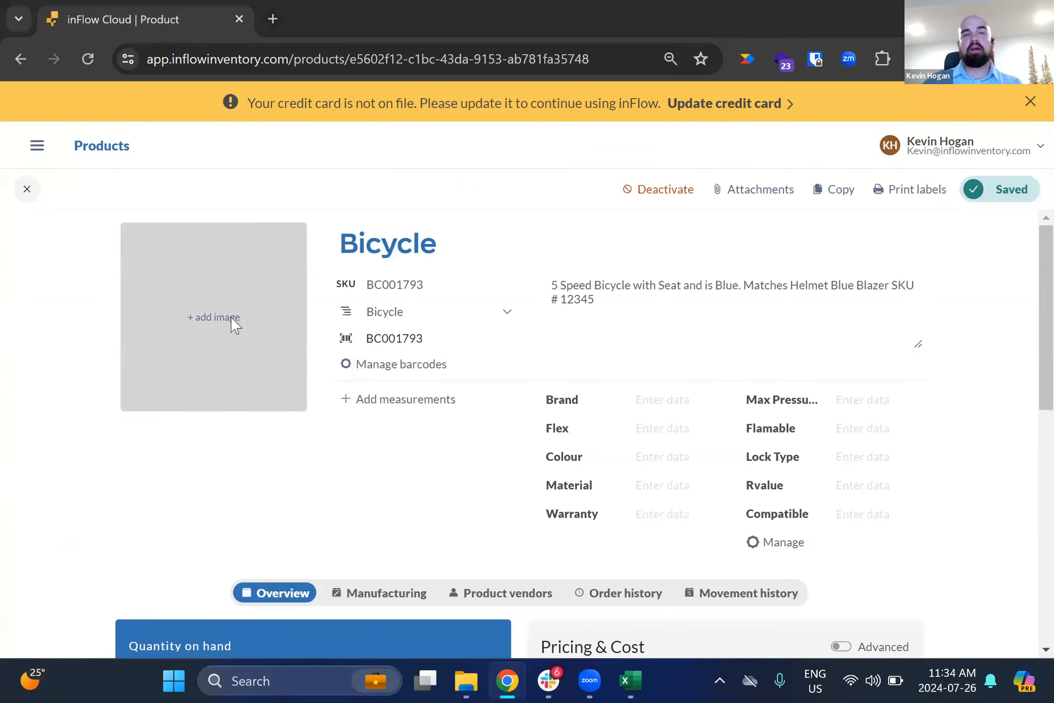
left_click(74, 329)
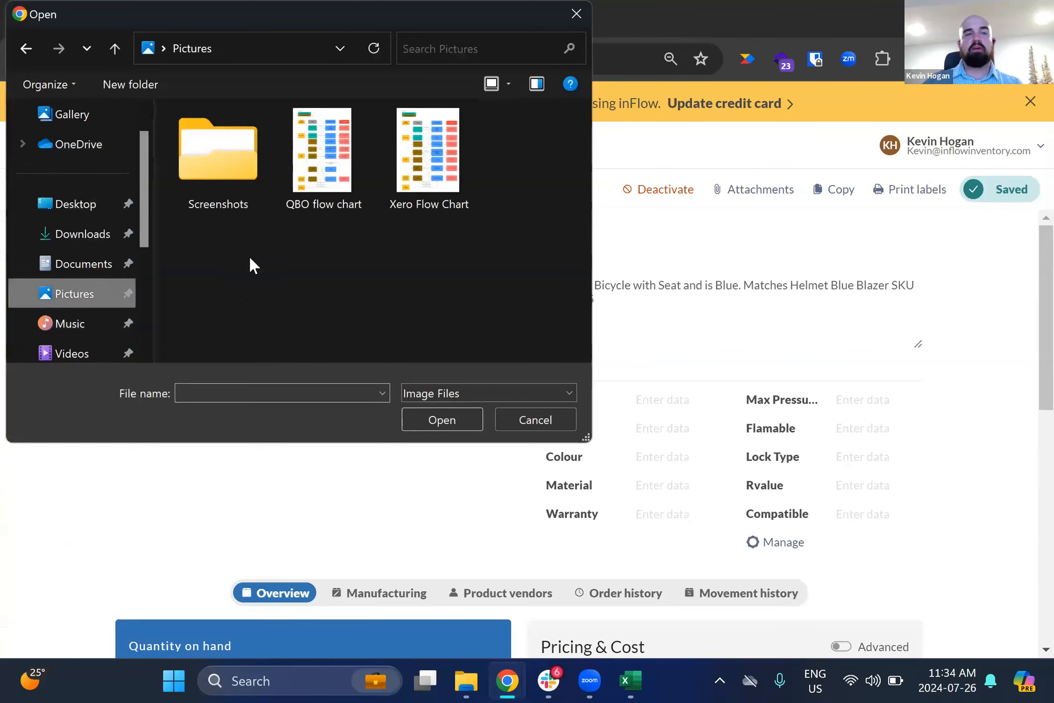
left_click(83, 234)
double_click(238, 166)
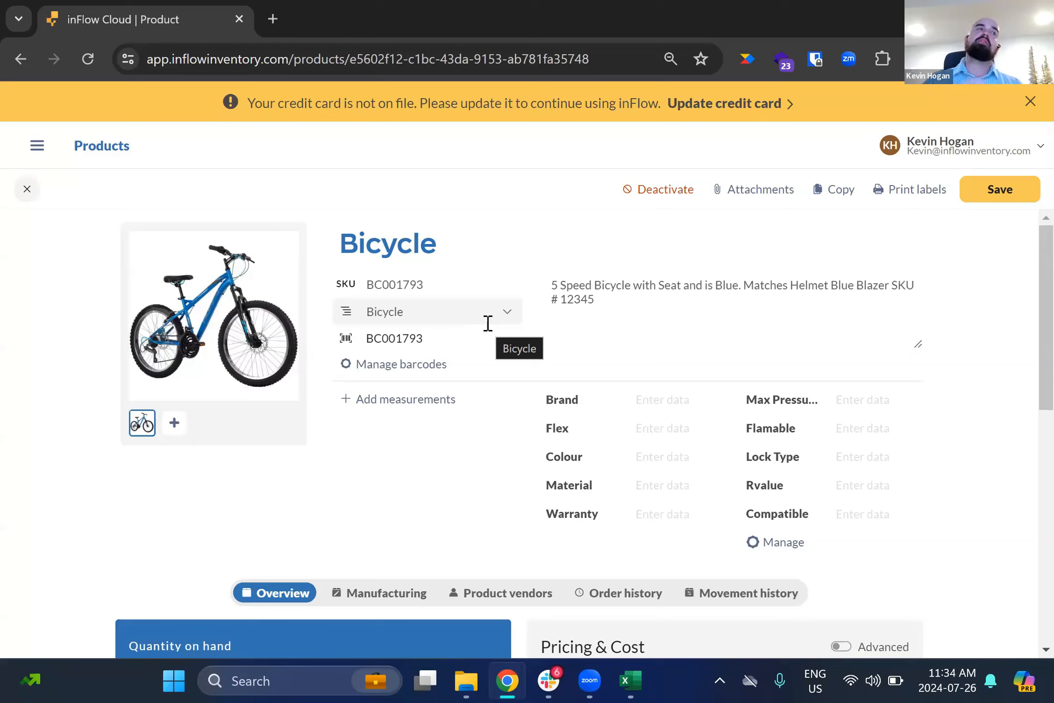
Step: Examine the Bicycle product's SKU field
double_click(466, 285)
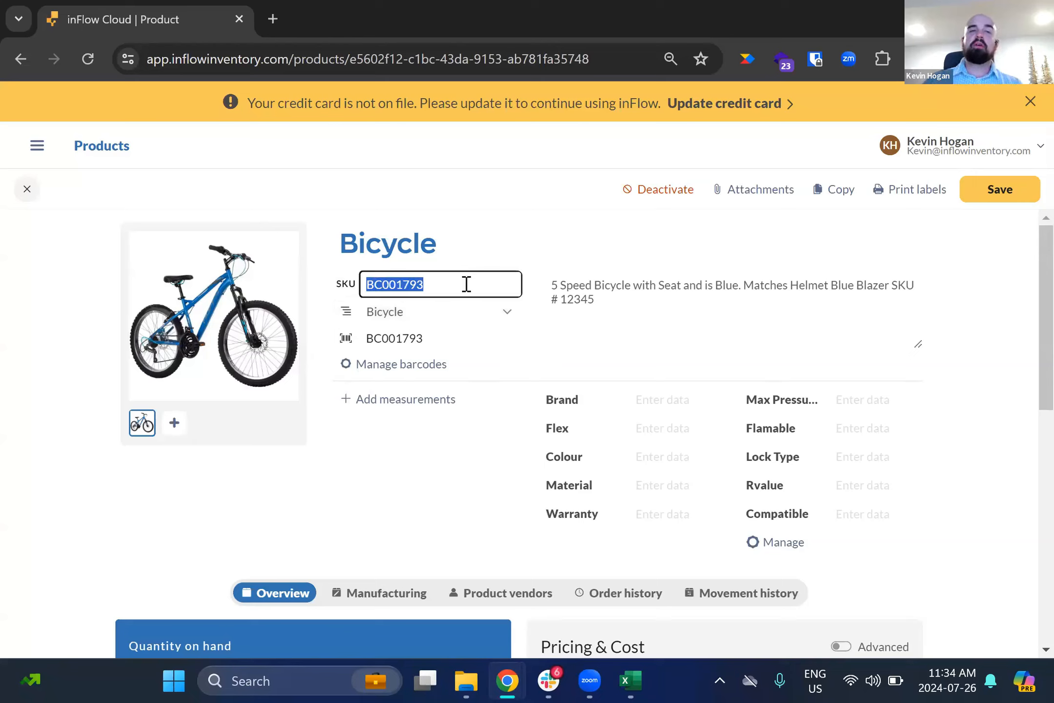
left_click(535, 367)
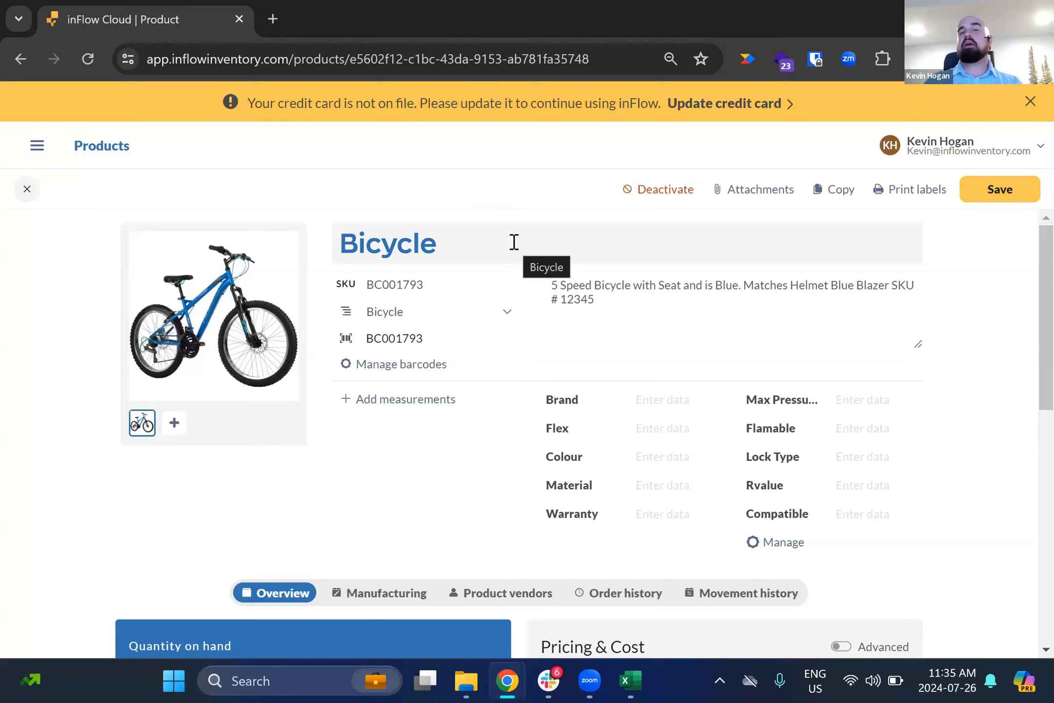
left_click(395, 284)
double_click(396, 284)
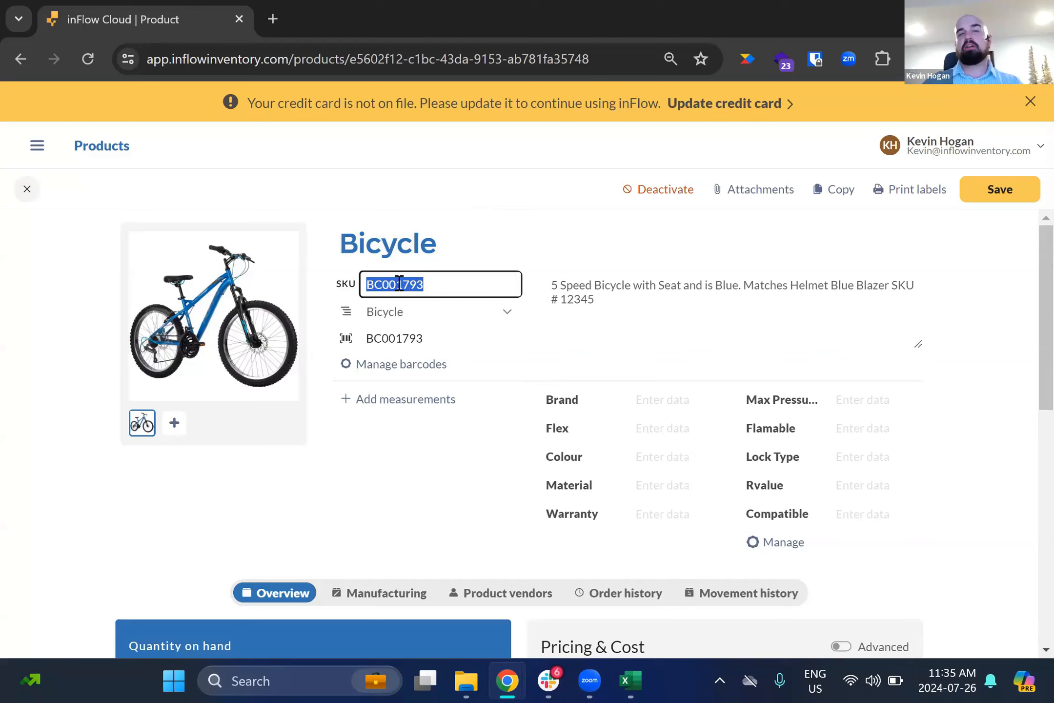
left_click(359, 215)
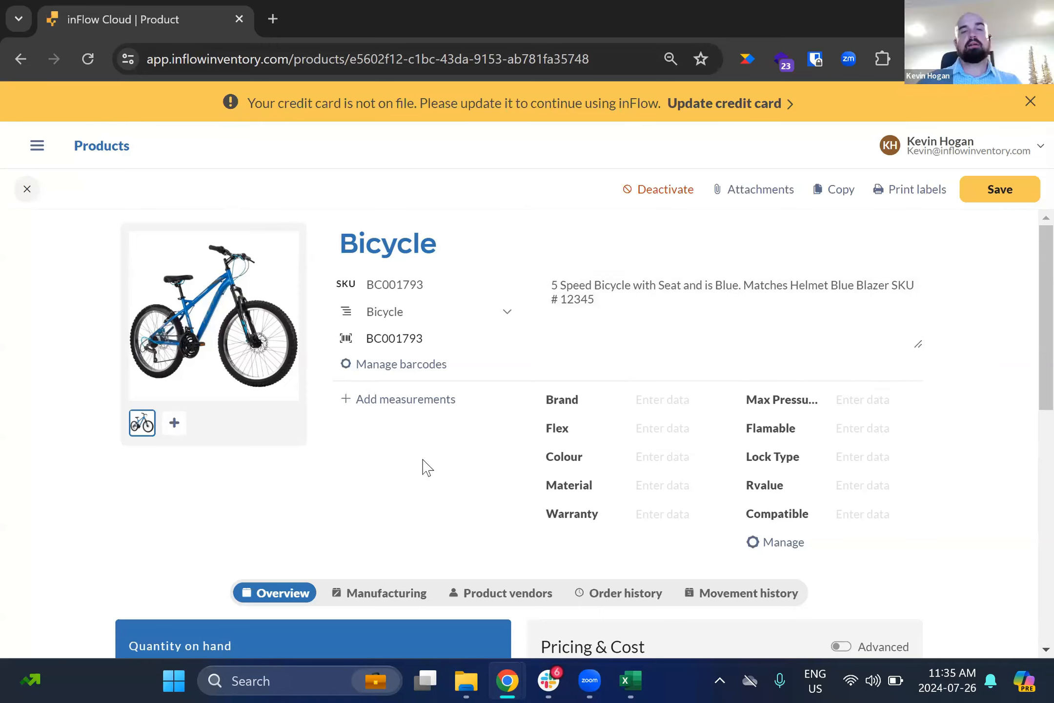
Step: Review the options for managing the Bicycle's product barcodes without changing them
scroll(530, 441, "down", 3)
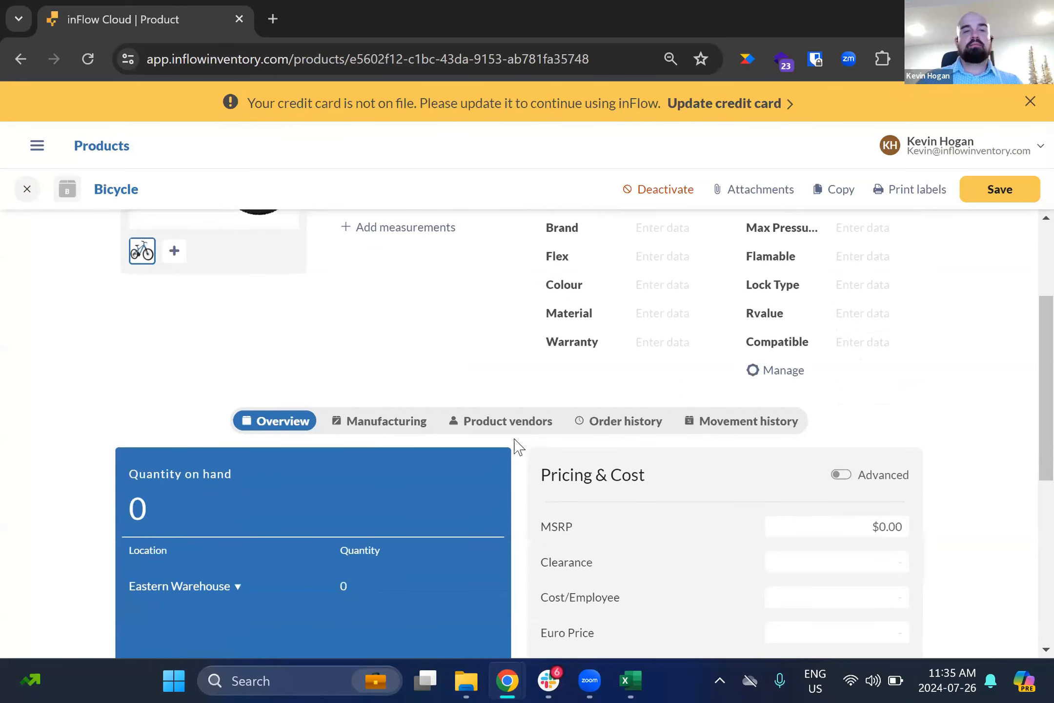
scroll(363, 383, "up", 2)
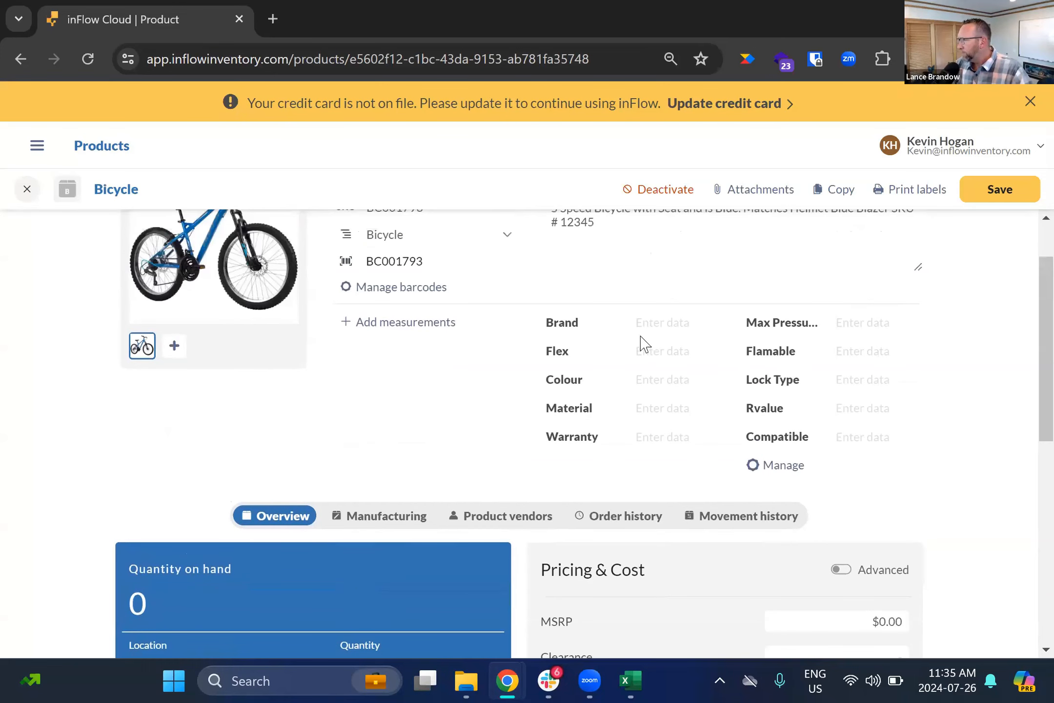
left_click(400, 289)
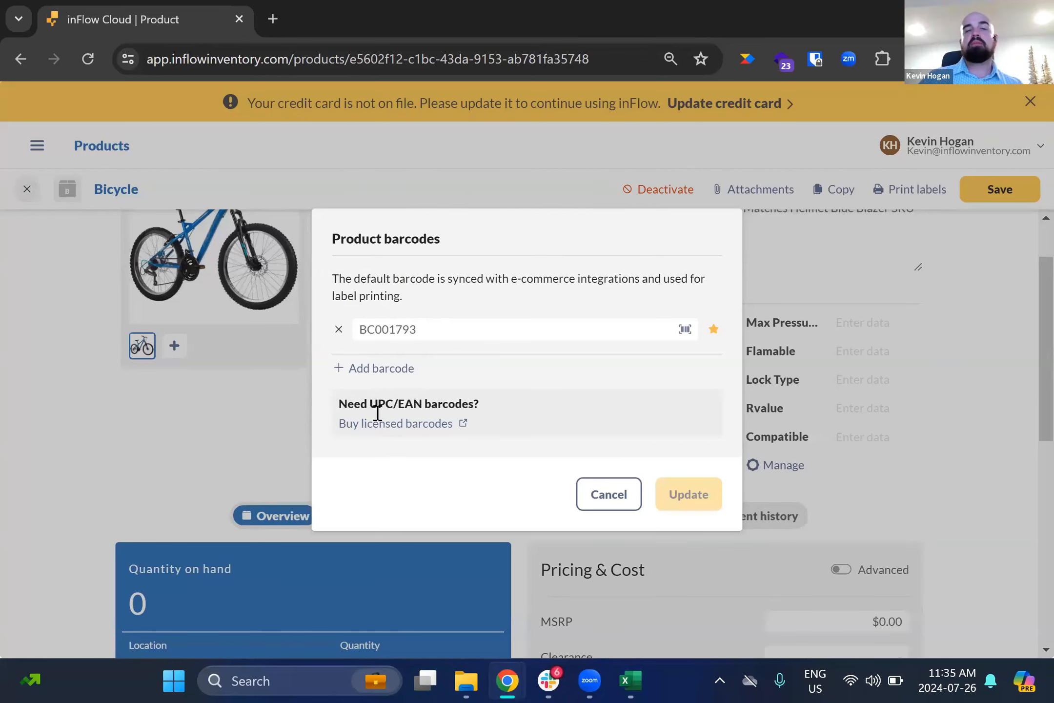
left_click(608, 495)
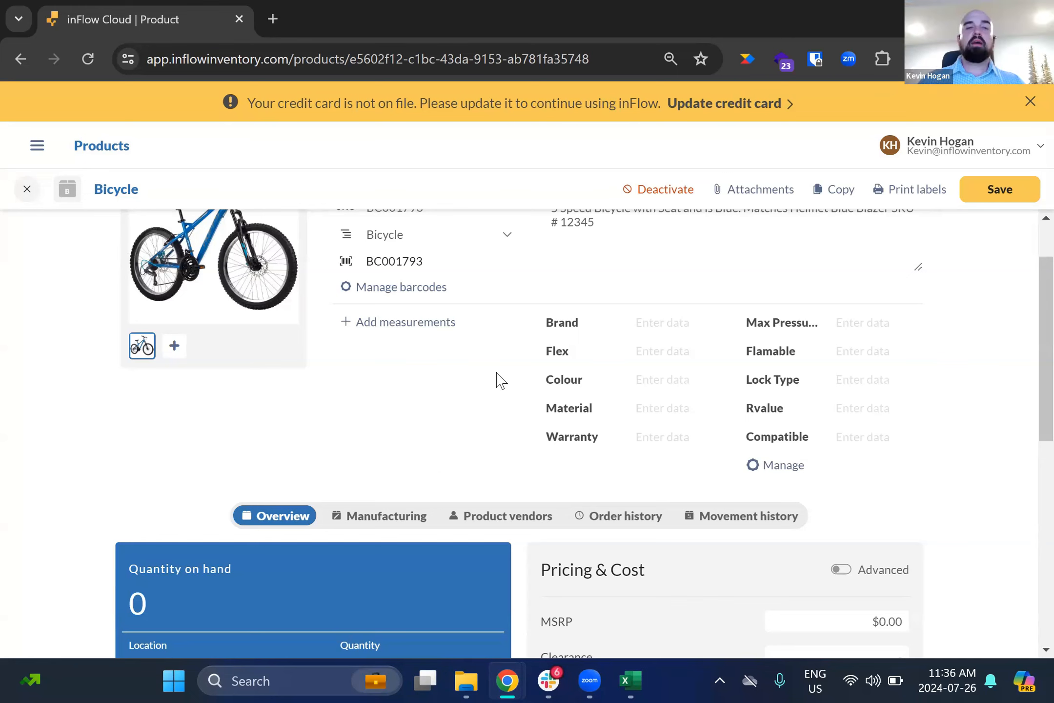
Step: Enter the product measurements: length 100 cm, width 200 cm and height 50 cm
left_click(395, 326)
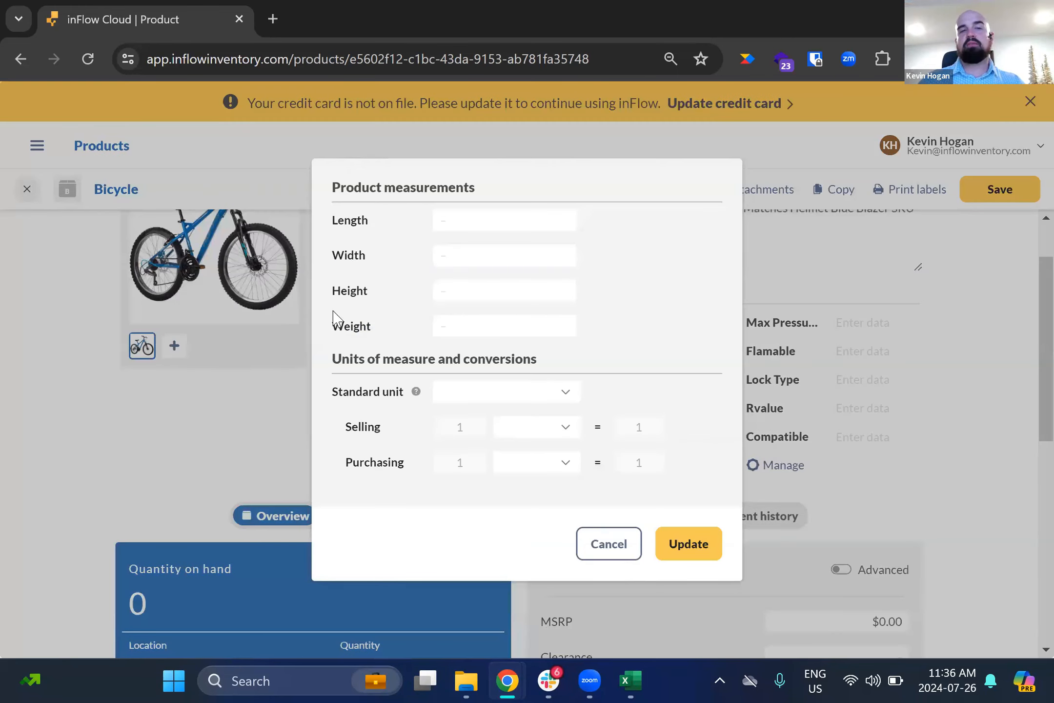
left_click(540, 218)
type("100")
key("Tab")
type("200")
key("Tab")
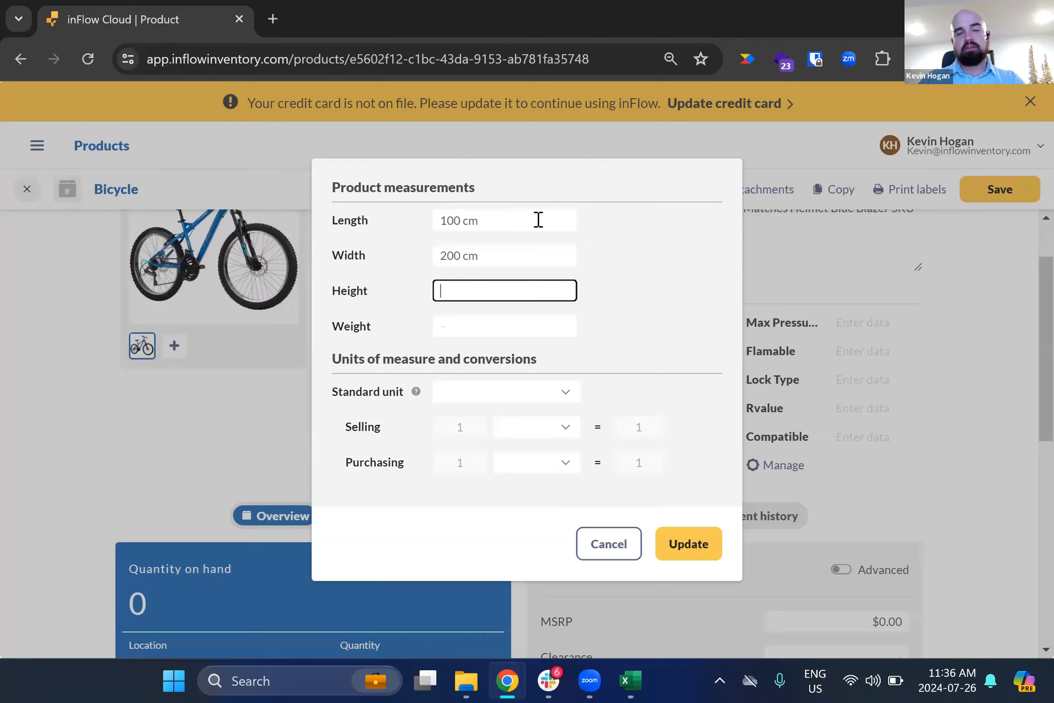
type("50")
key("Tab")
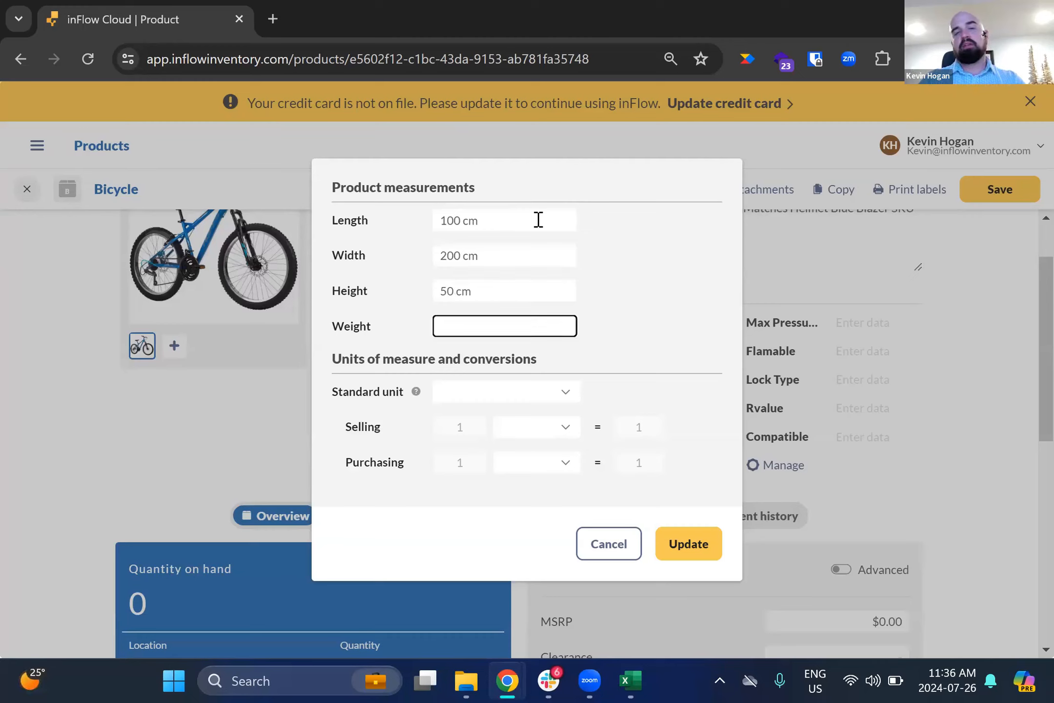
Step: Set the product's weight to 1,500 g
type("15")
key("Tab")
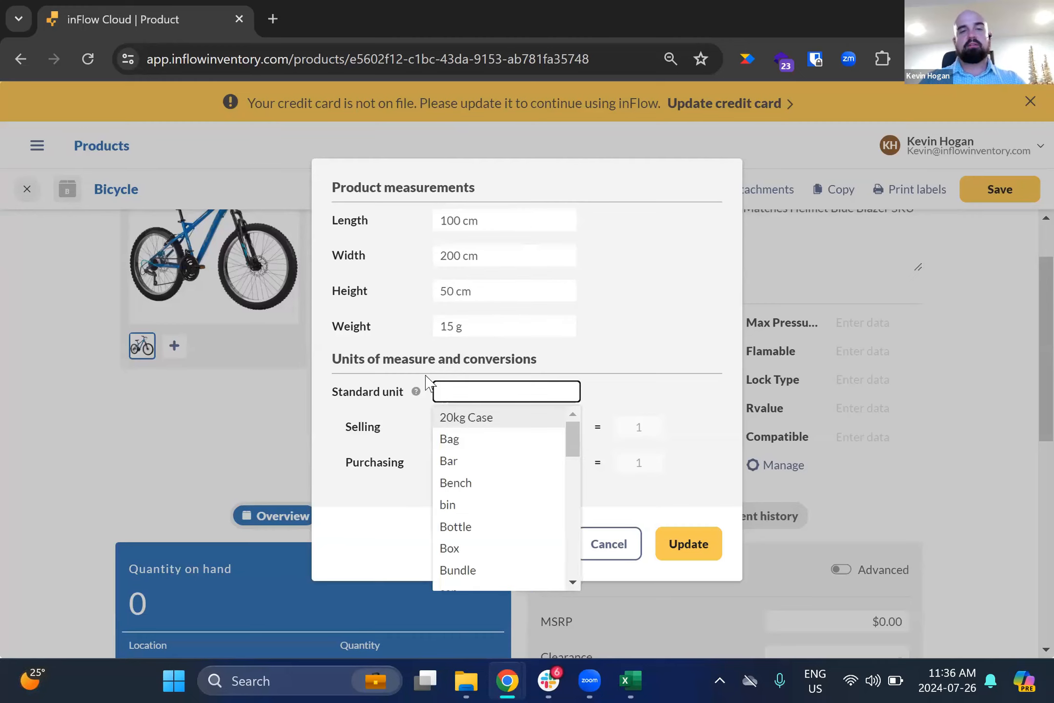
left_click(456, 324)
type("1500")
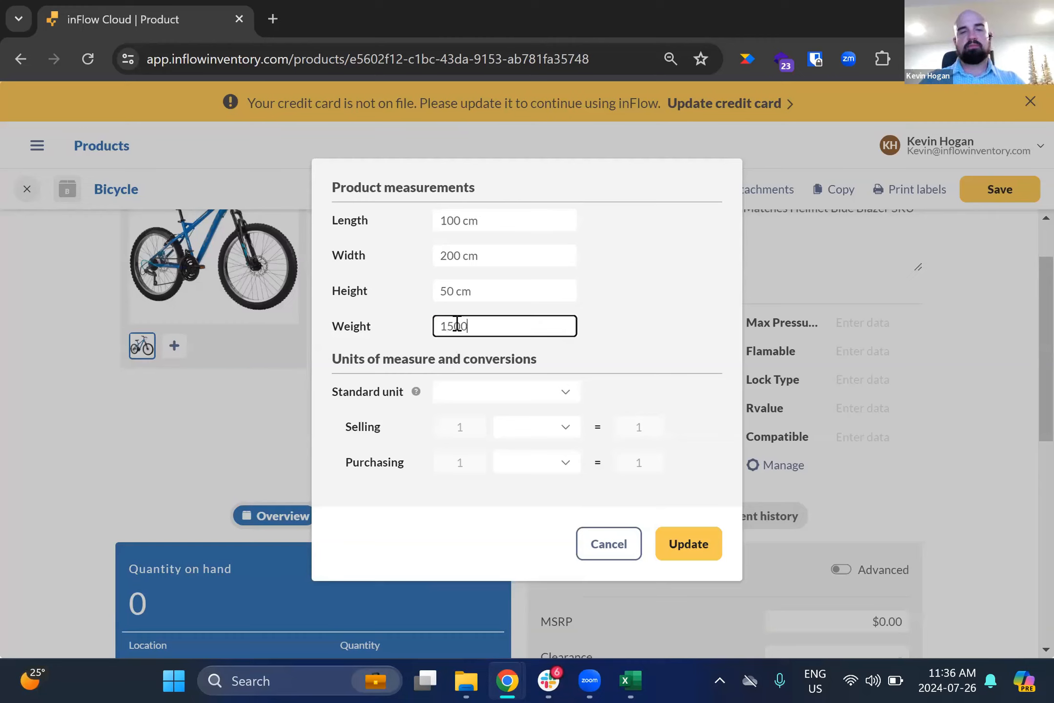
key("Tab")
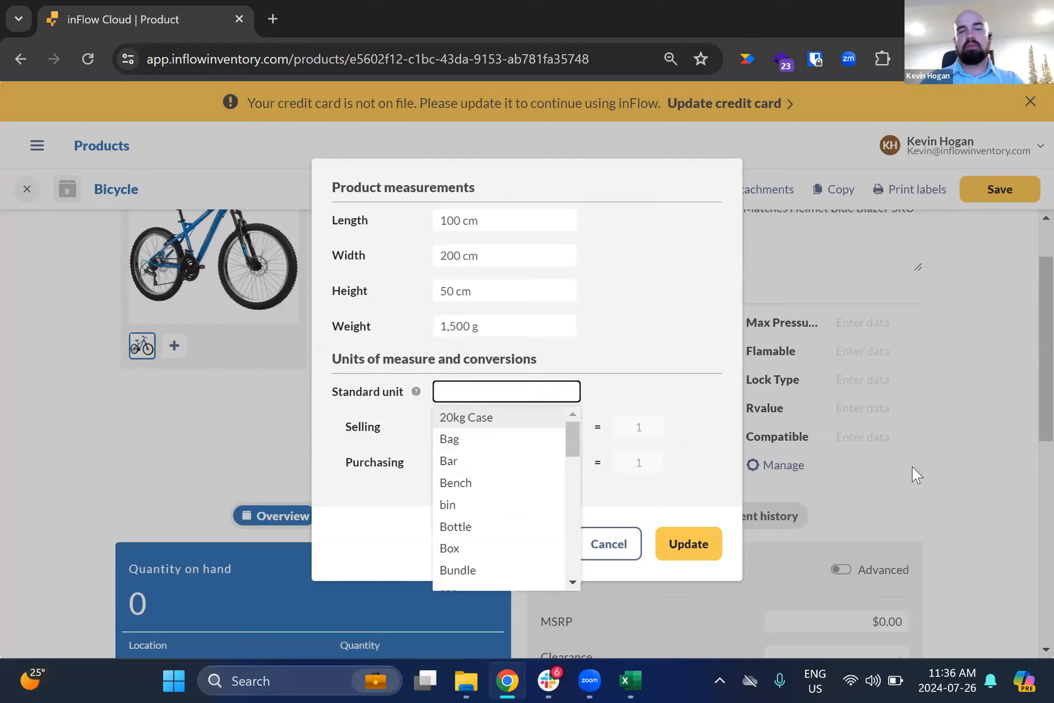
left_click(673, 400)
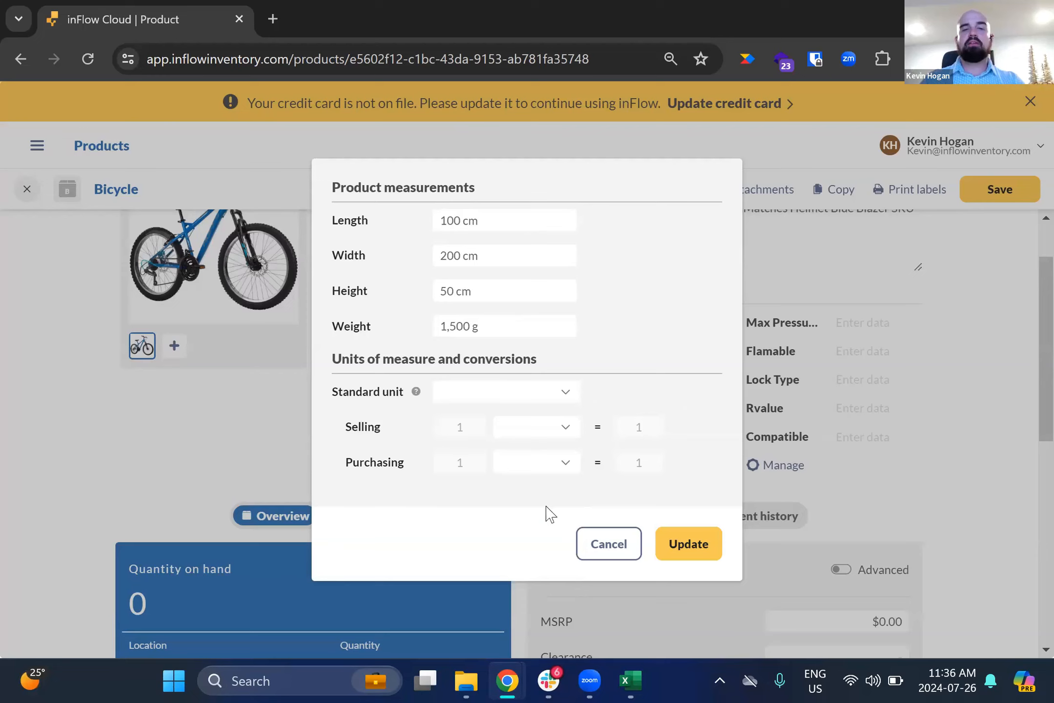
Step: Create a new unit of measure named Bicycle and use it as the product's standard unit
left_click(517, 393)
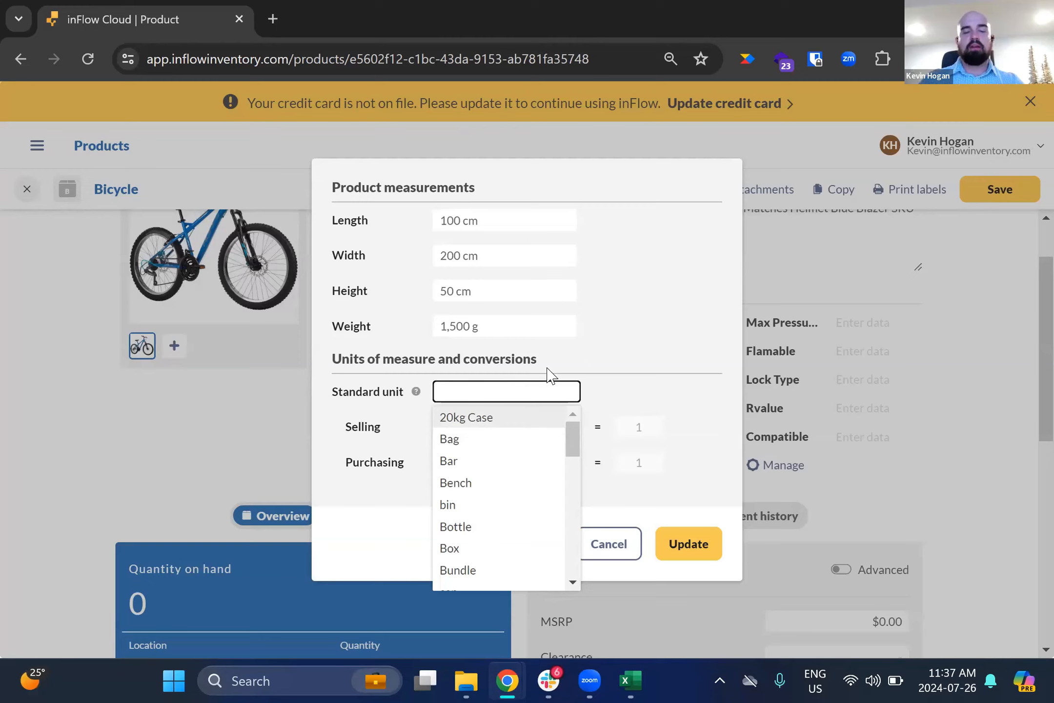
type("ea")
key("BackSpace")
key("BackSpace")
type("uni")
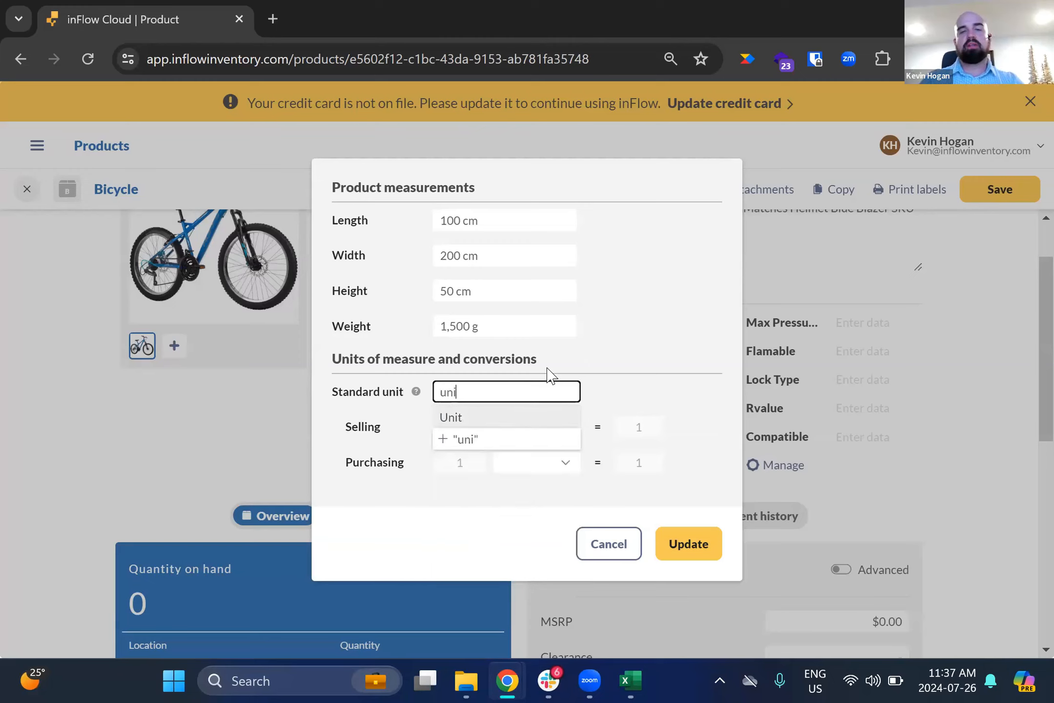
key("BackSpace")
key("BackSpace")
key("BackSpace")
type("Bicycle")
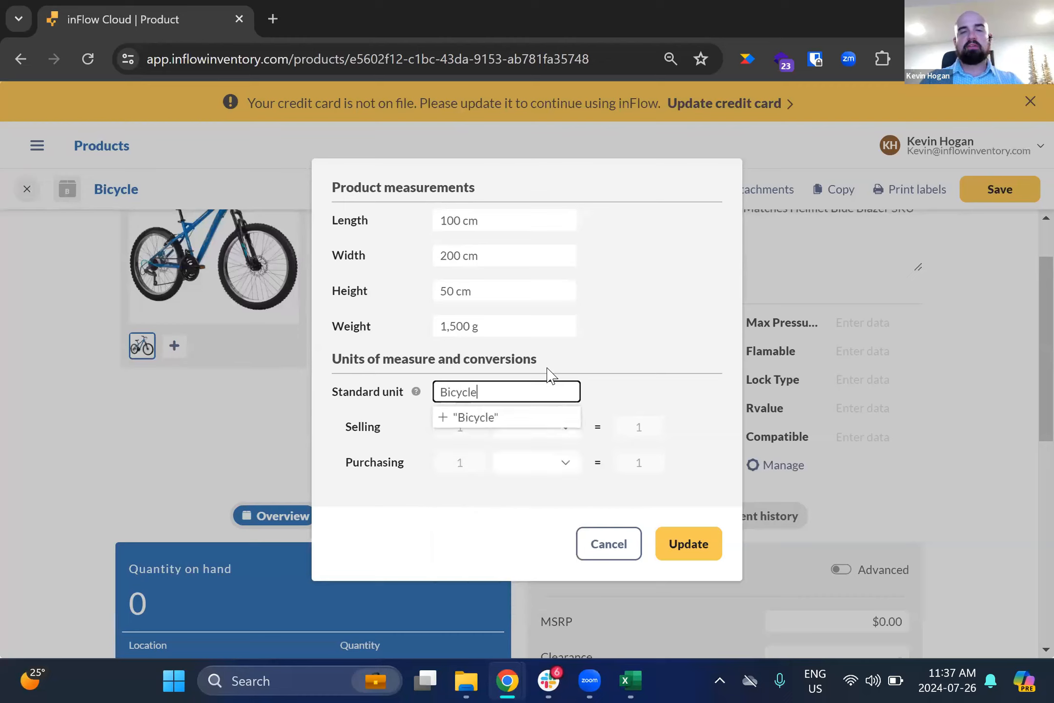
left_click(442, 417)
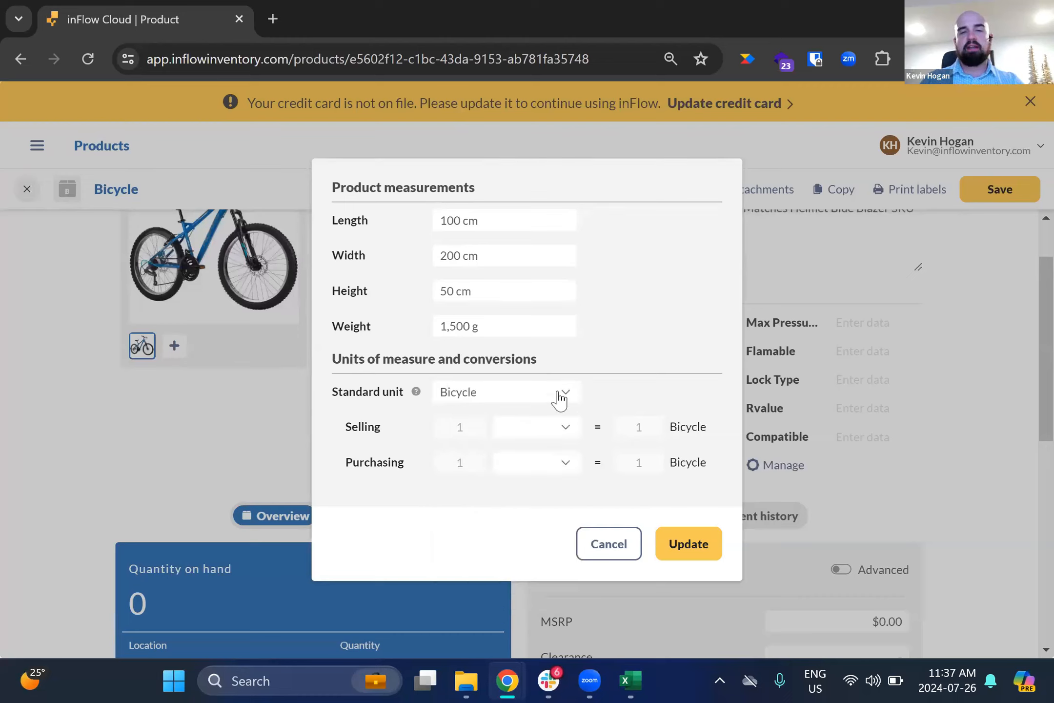
Step: Set the selling unit of measure to ea
left_click(539, 434)
type("ea")
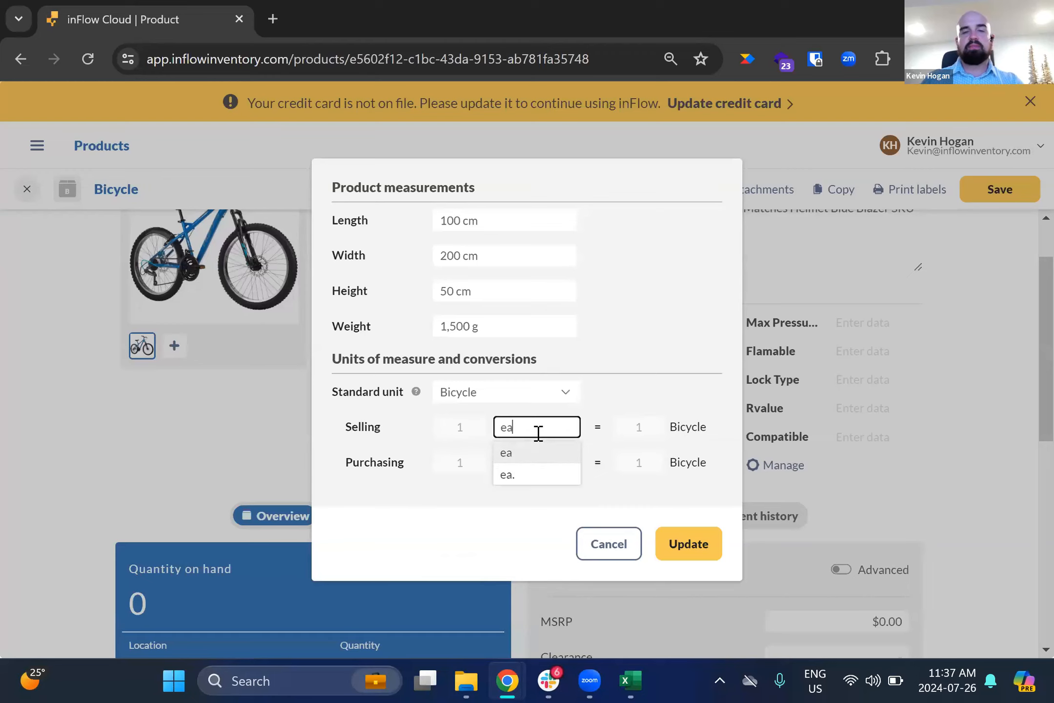
left_click(521, 452)
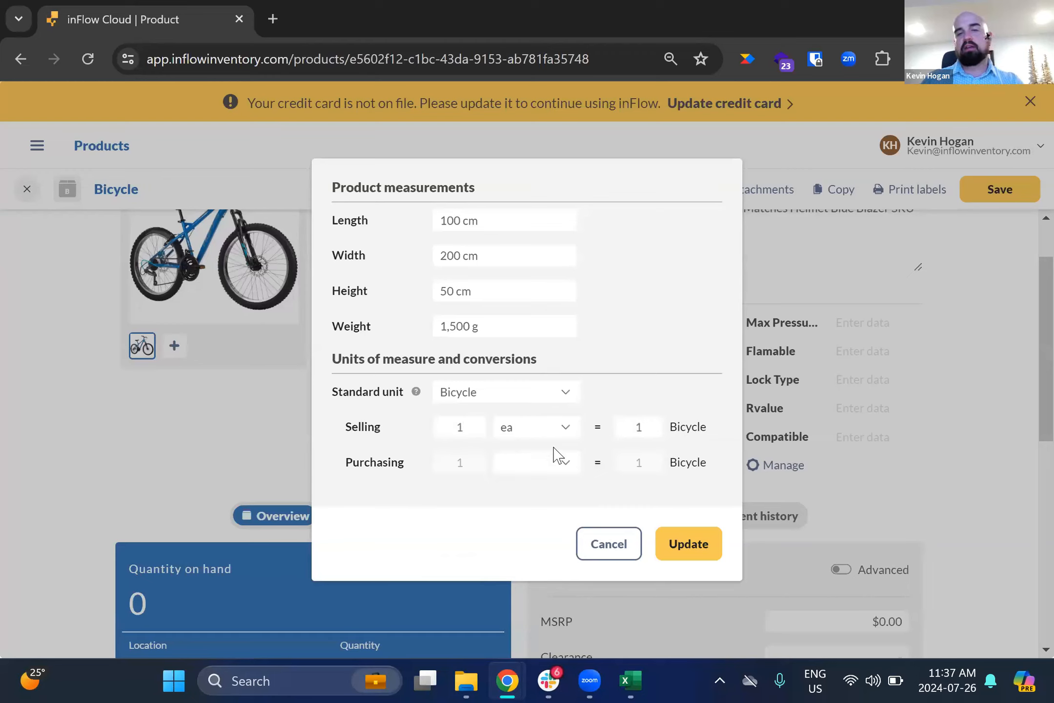
Step: Change the product's selling unit of measure to Bicycle
left_click(541, 430)
type("bi")
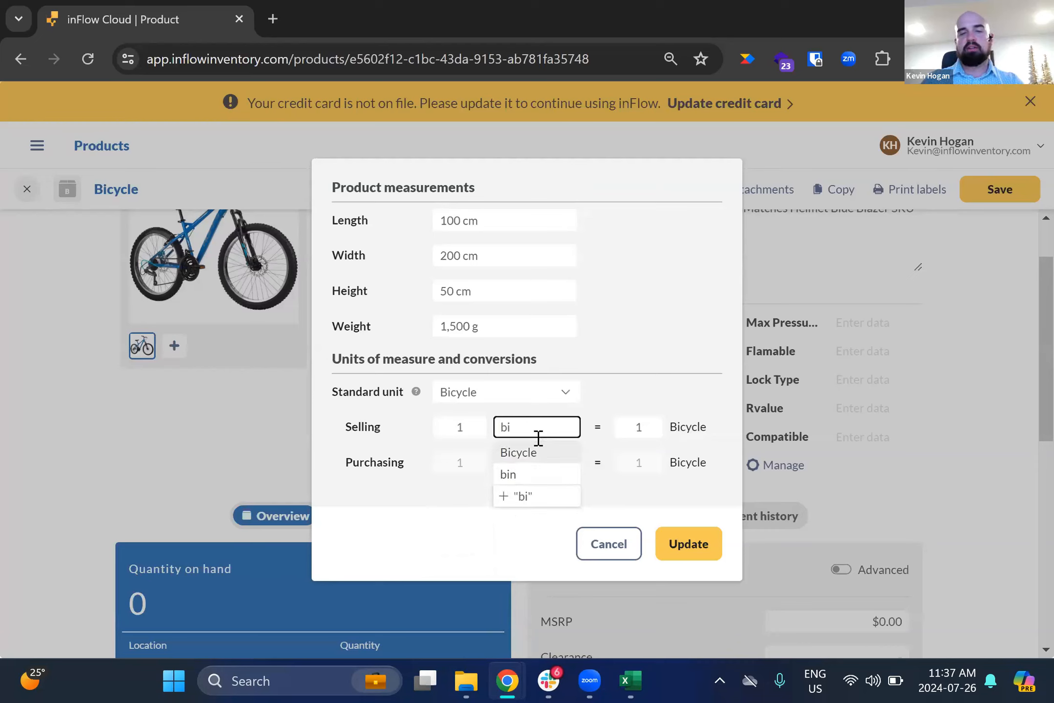
left_click(530, 452)
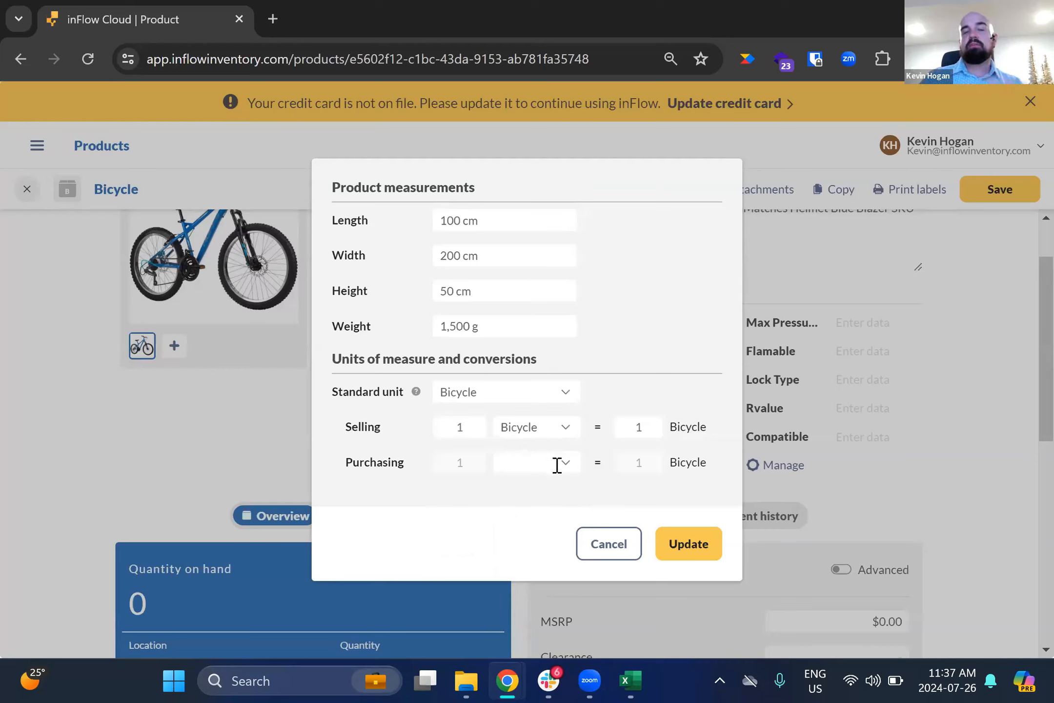
Step: Set the purchasing unit to Skid with 1 Skid equal to 5 Bicycle, and update the measurements and units
left_click(567, 464)
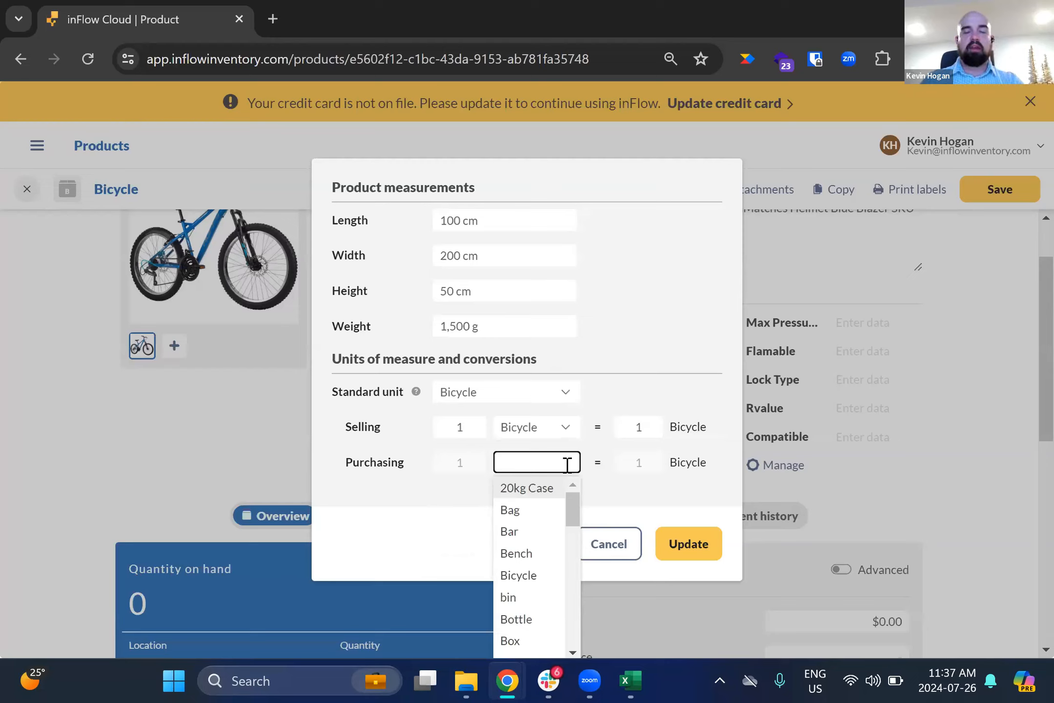
type("ski")
left_click(566, 471)
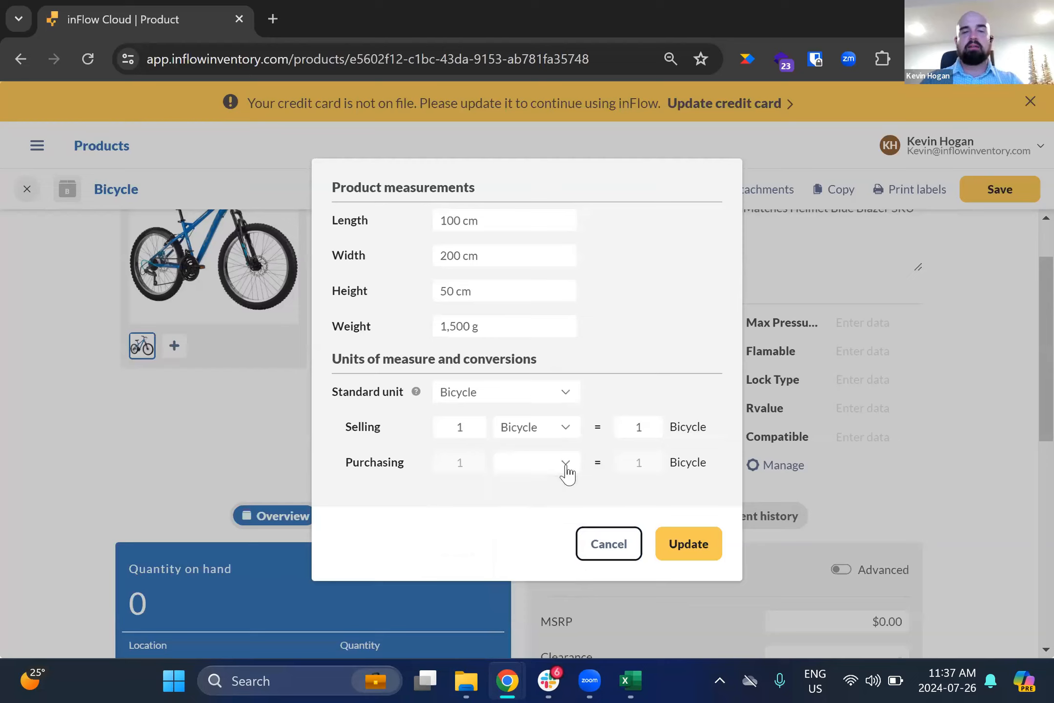
left_click(568, 464)
type("ski")
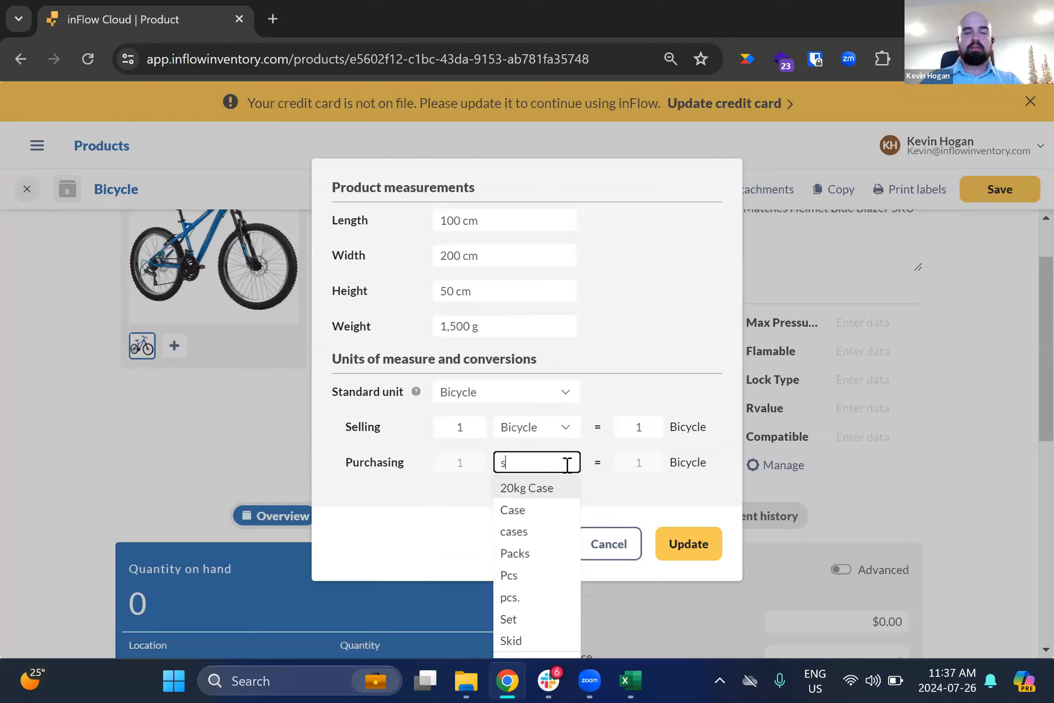
left_click(560, 490)
left_click(649, 471)
type("5")
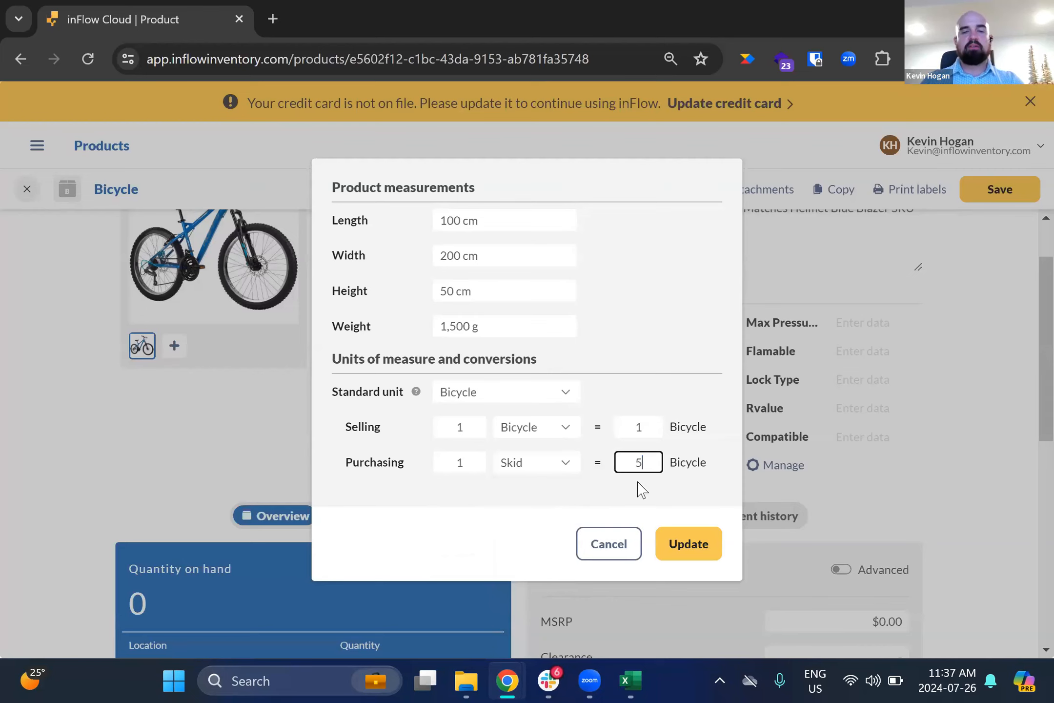
left_click(687, 536)
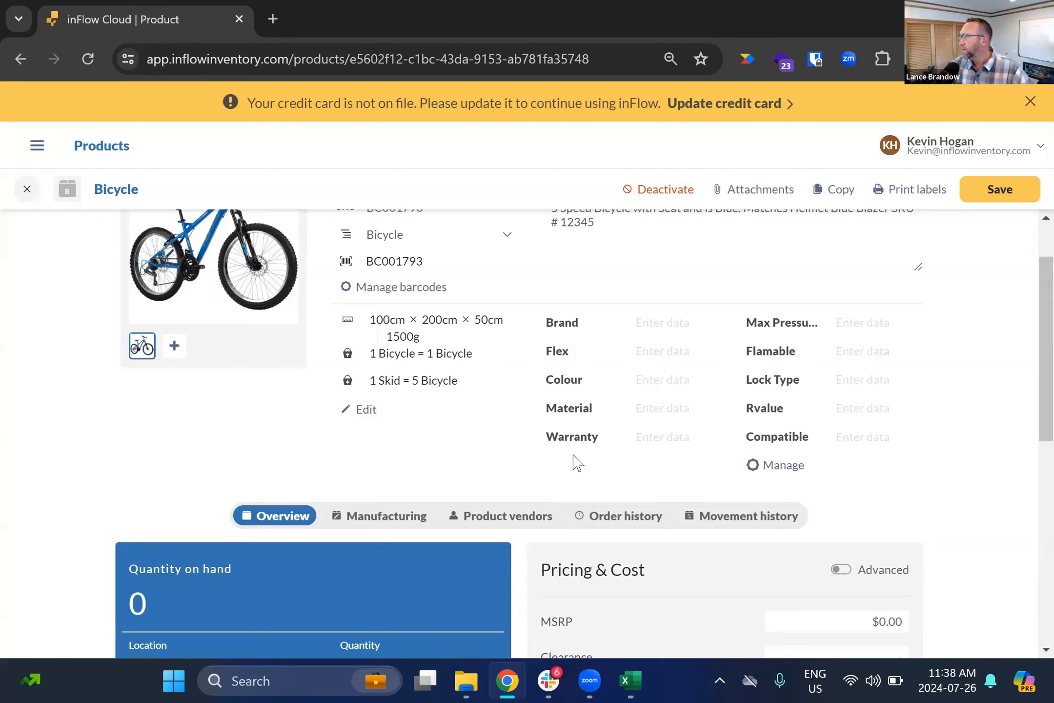
Step: Look over the Bicycle product's overview, then close the product and save its changes
scroll(548, 472, "down", 3)
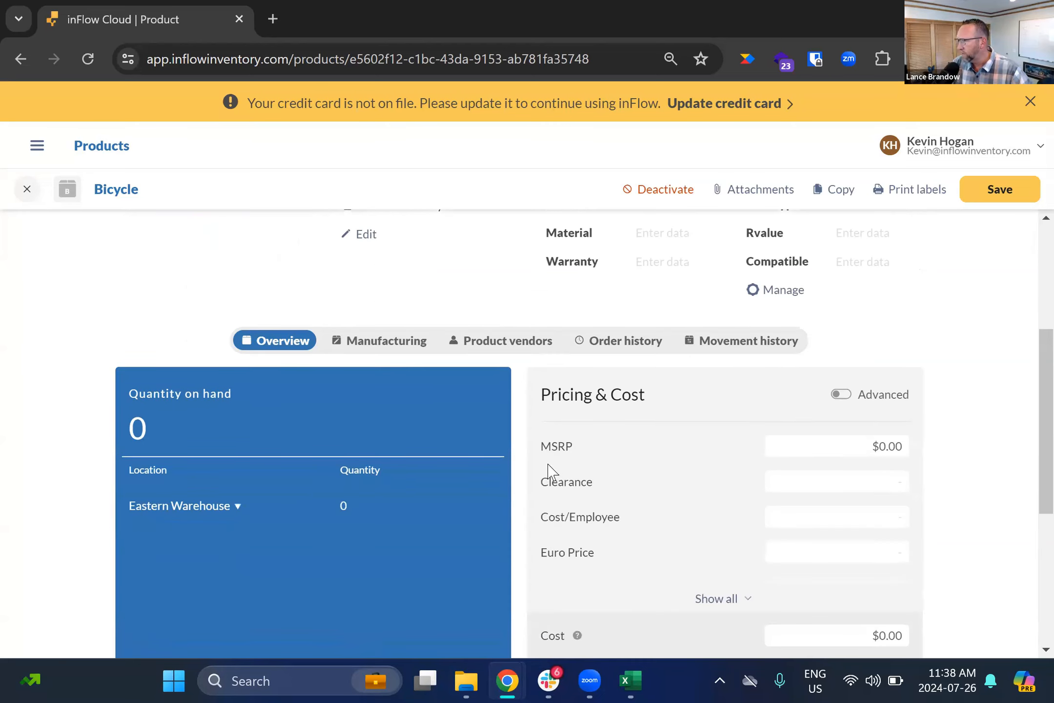
scroll(273, 425, "down", 2)
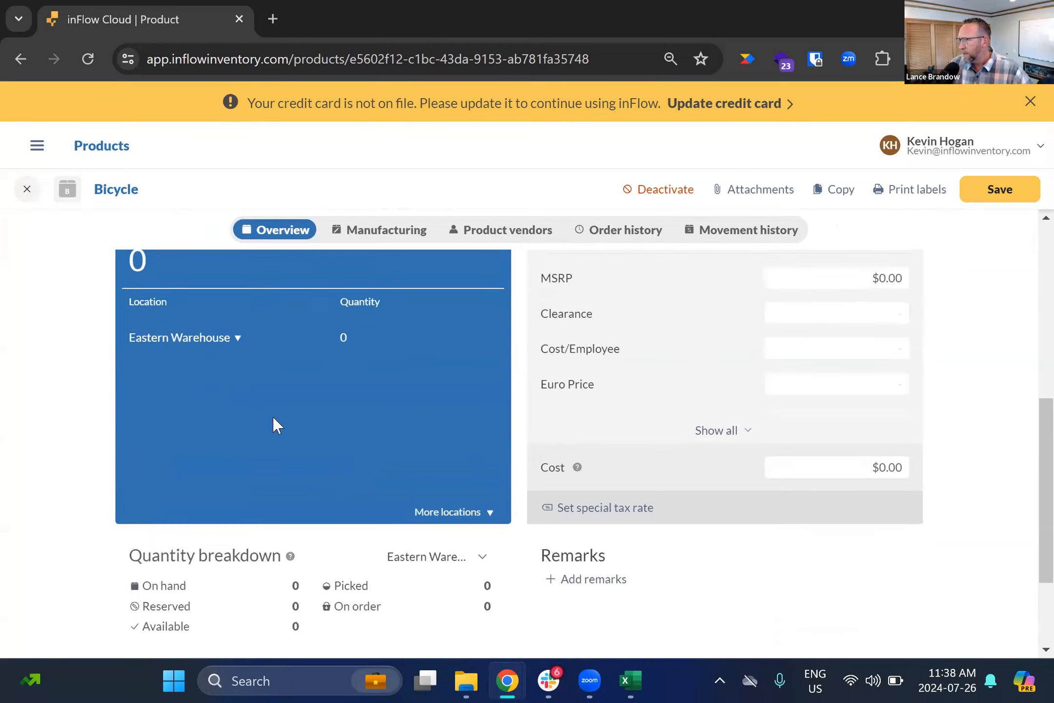
scroll(272, 425, "up", 2)
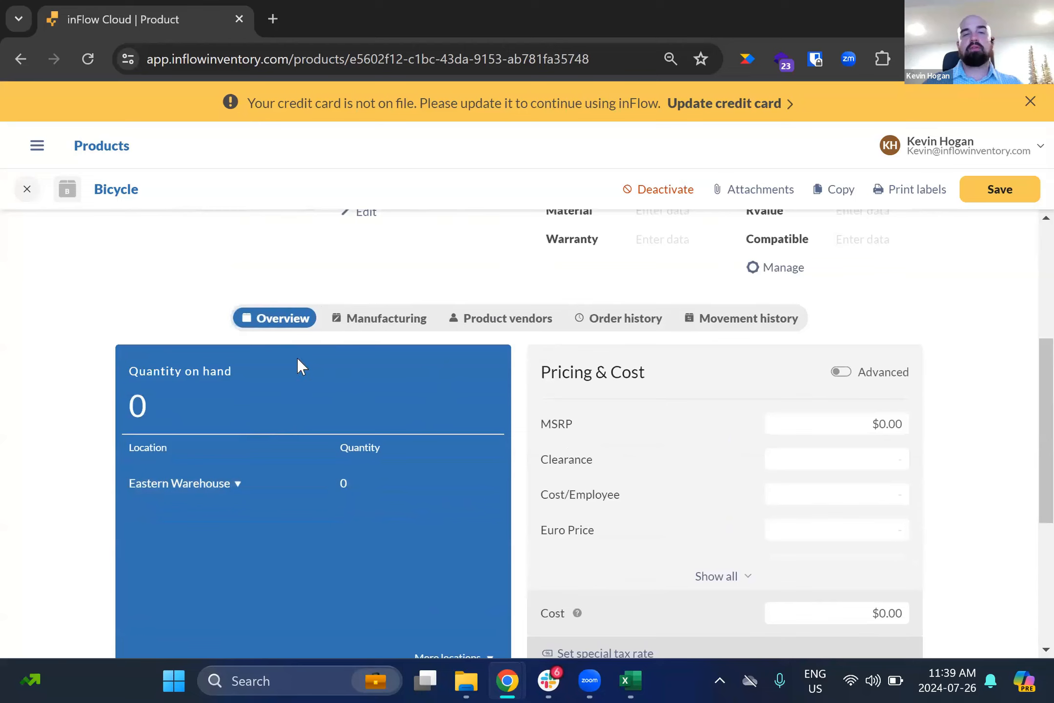
scroll(227, 317, "down", 2)
scroll(224, 323, "up", 1)
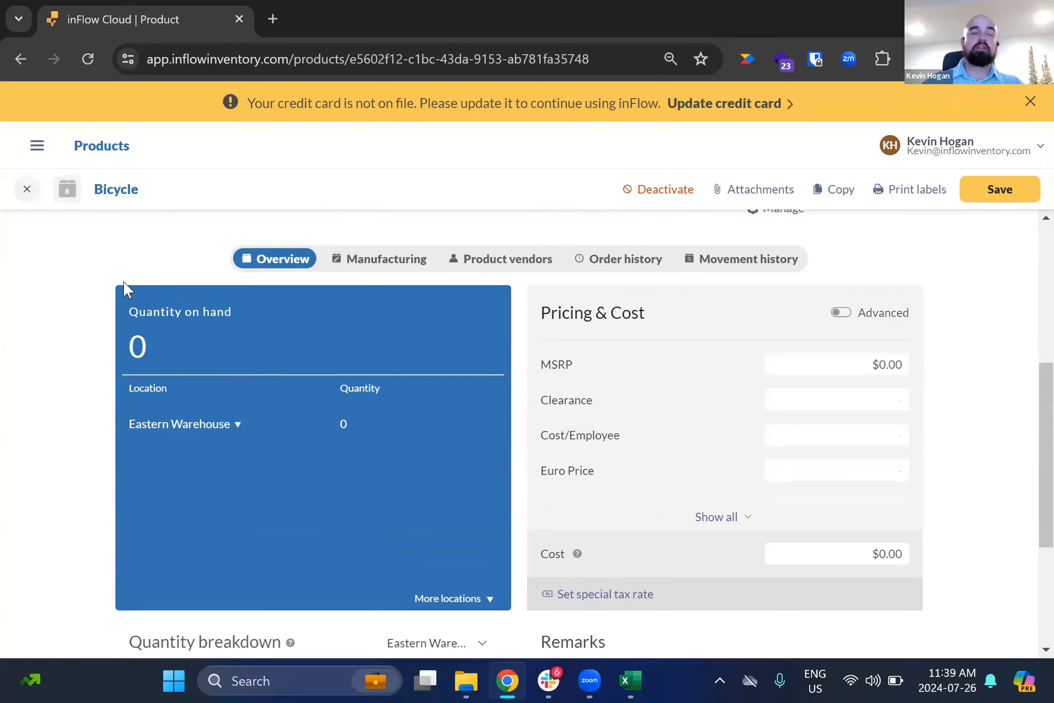
left_click(27, 191)
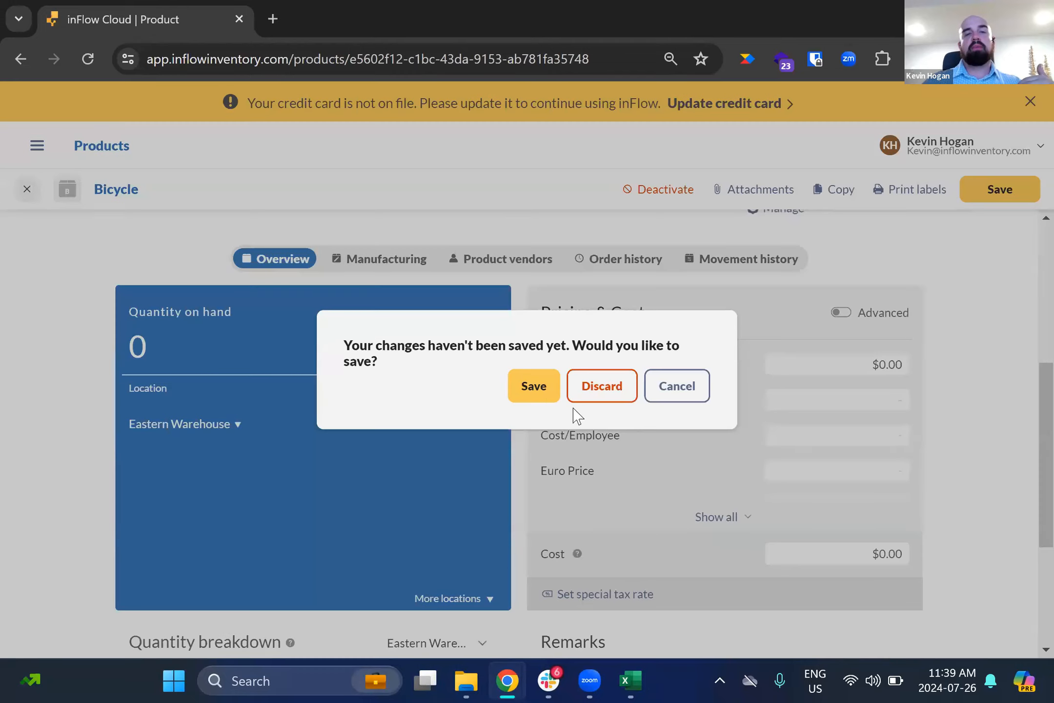
left_click(540, 385)
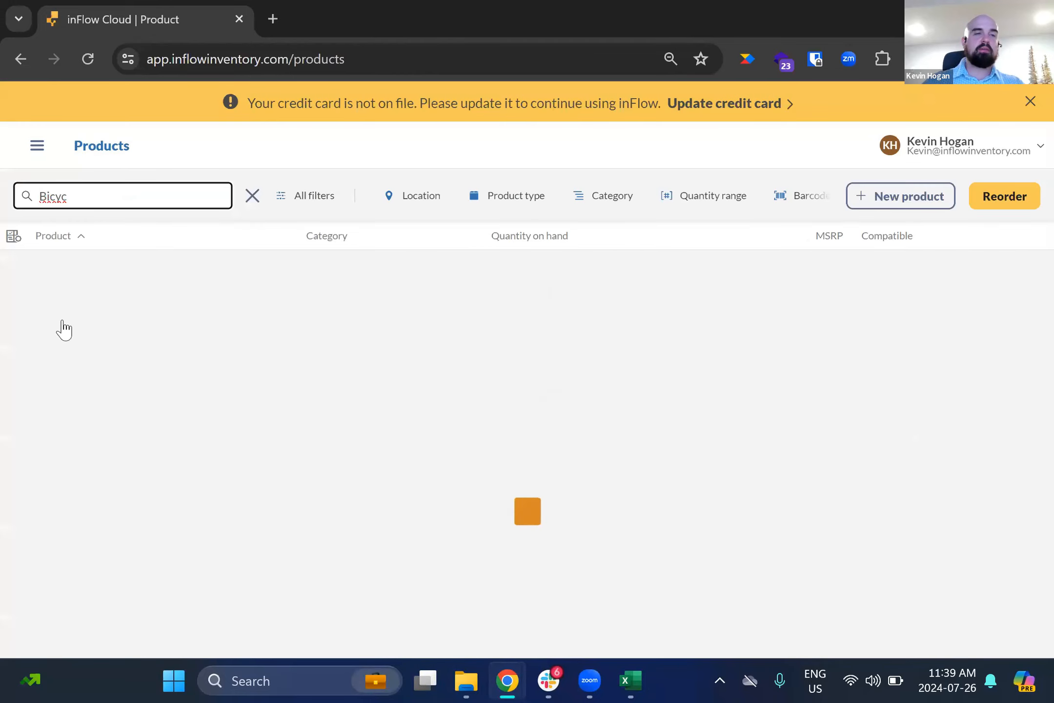
Step: Clear the product list search and open the ½” #52 Clevis Hanger - Epoxy Coated product at its stock overview
left_click(252, 196)
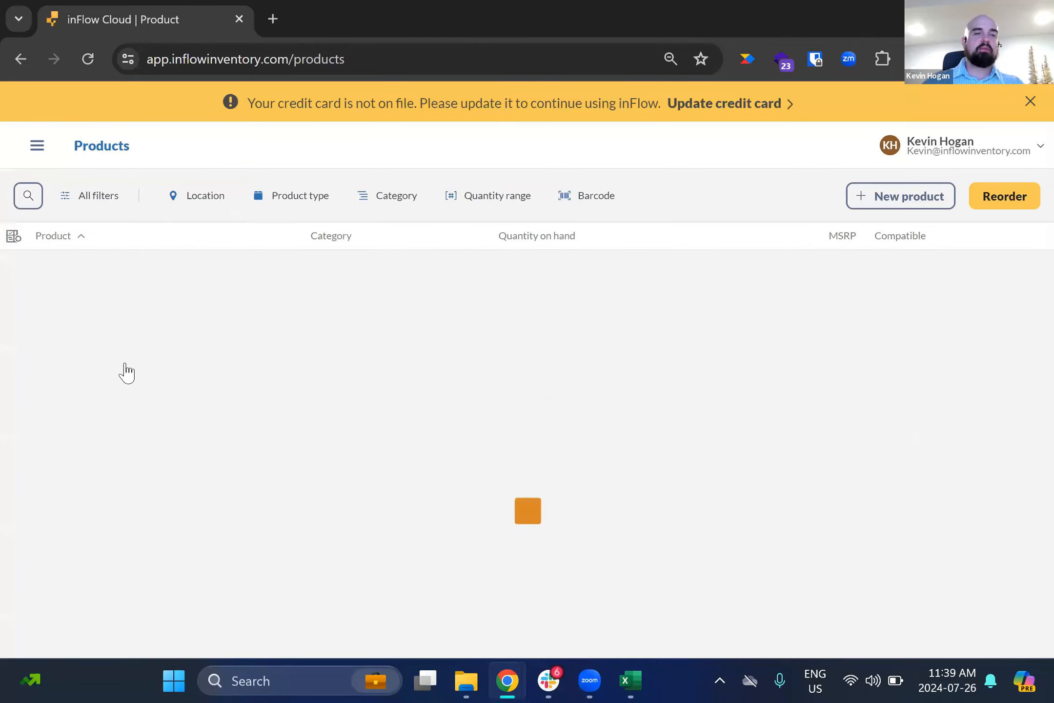
left_click(147, 280)
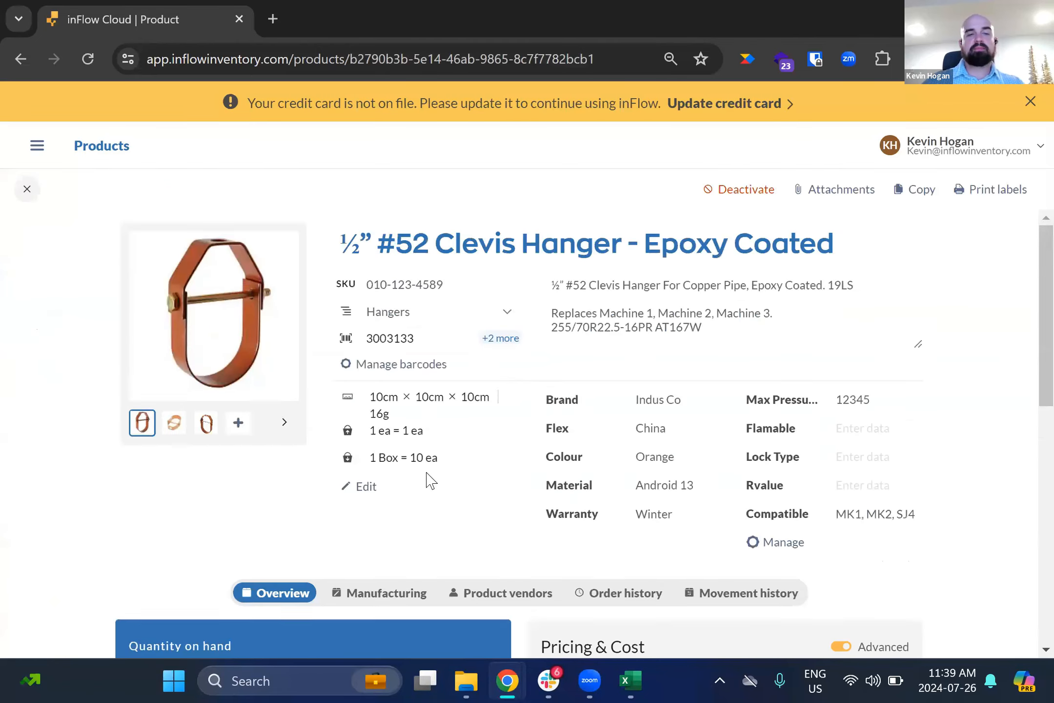
scroll(427, 473, "down", 4)
scroll(426, 474, "down", 5)
scroll(426, 484, "up", 4)
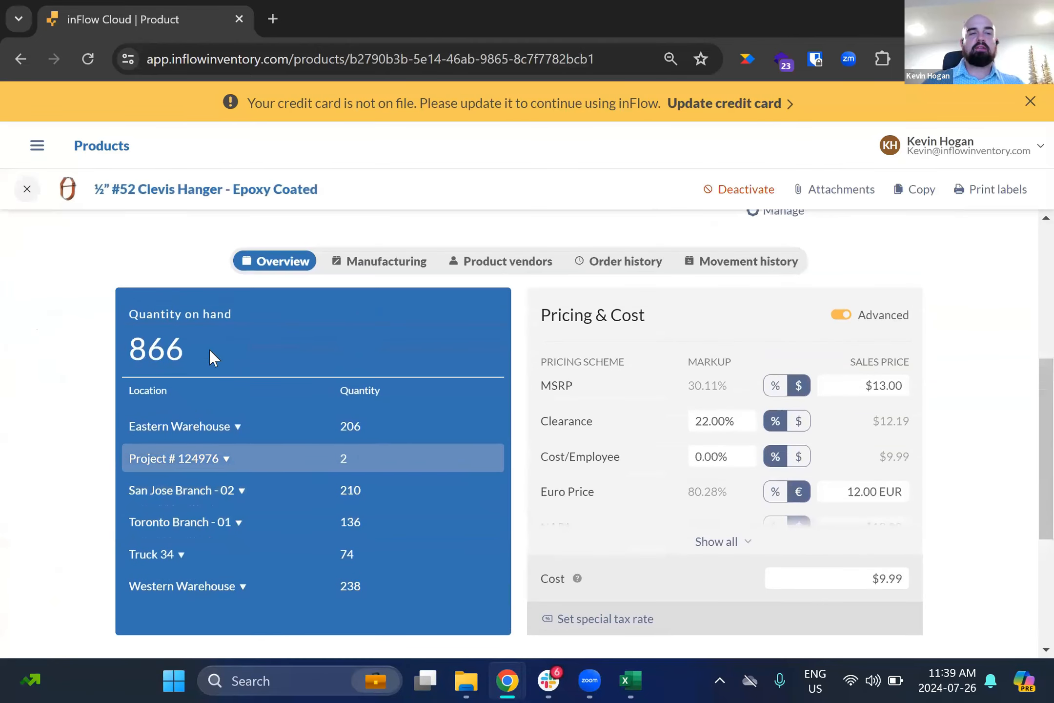
Step: Examine the hanger's quantity on hand by location, including the sublocations of Eastern Warehouse and San Jose Branch - 02
left_click_drag(245, 312, 105, 325)
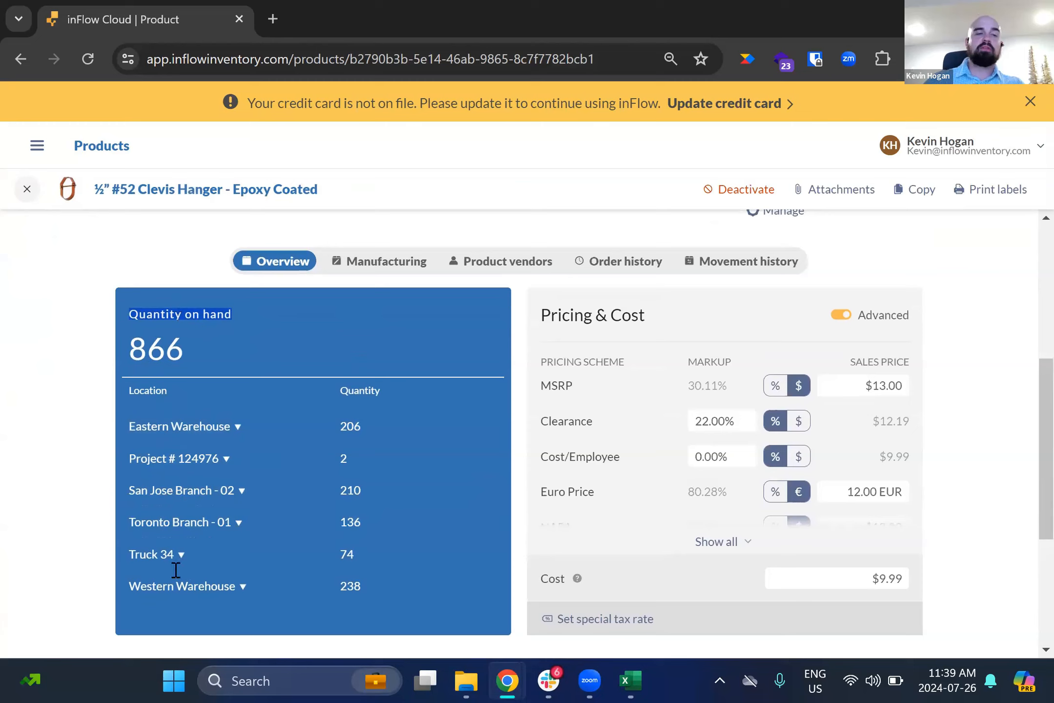
left_click(195, 352)
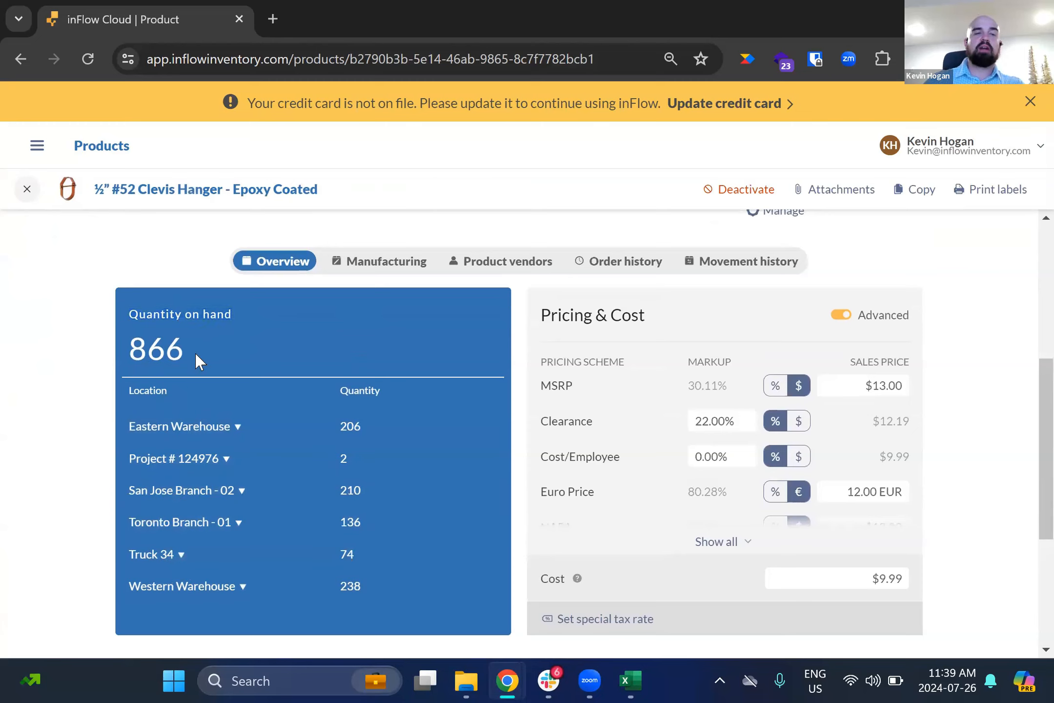
left_click_drag(194, 352, 96, 366)
left_click(96, 366)
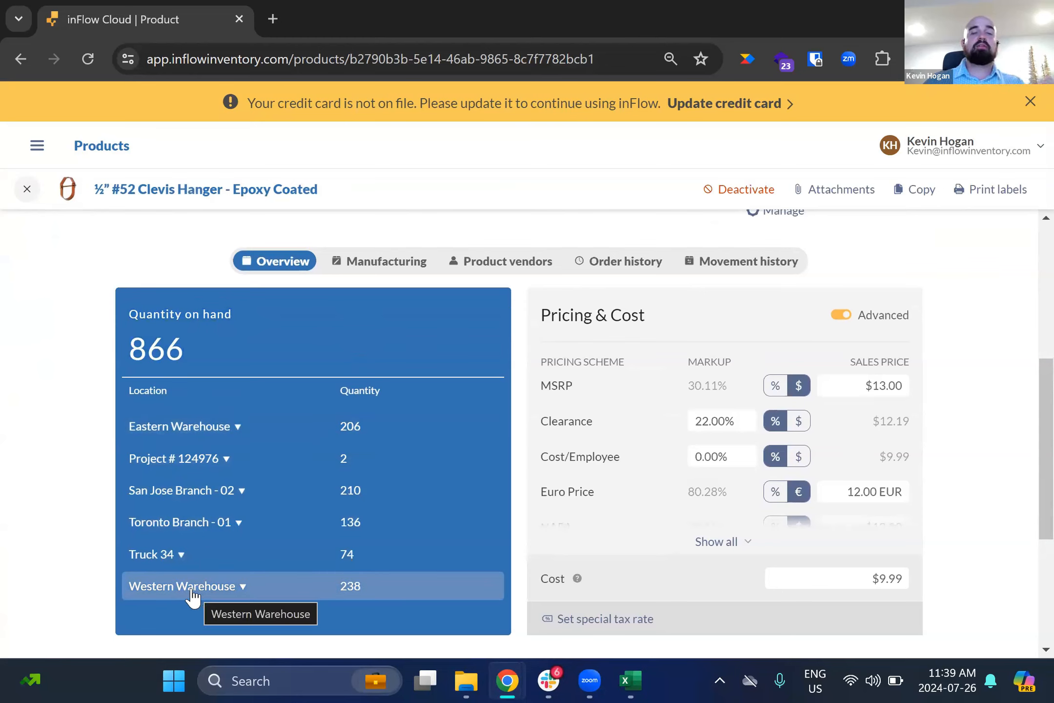
left_click(200, 429)
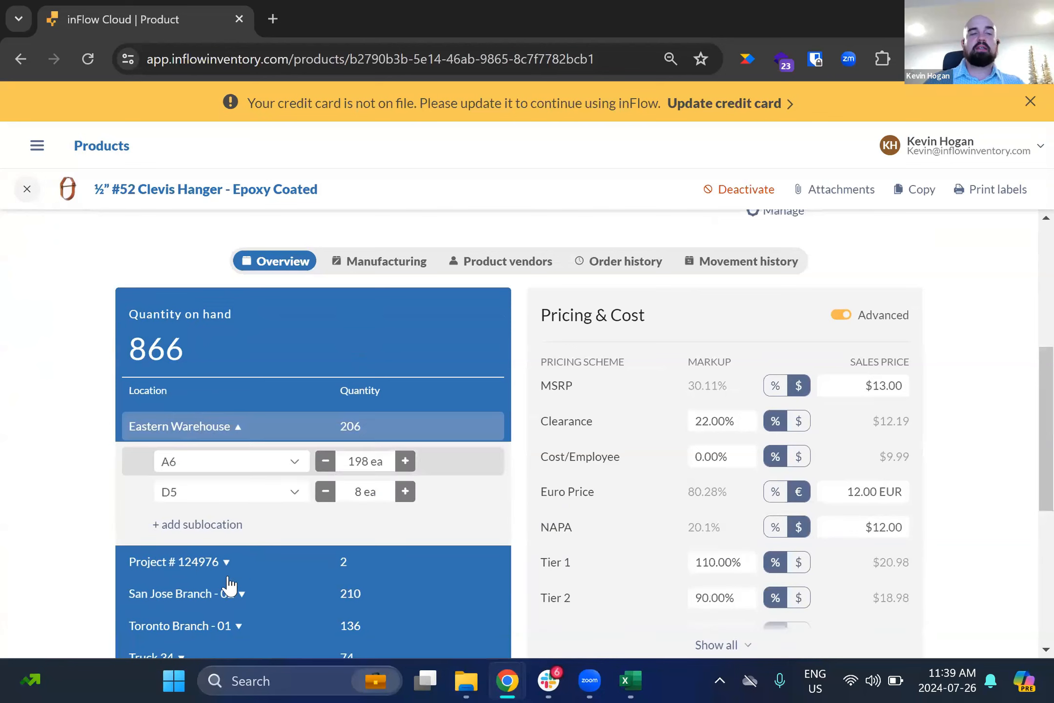
left_click(223, 596)
scroll(288, 480, "down", 1)
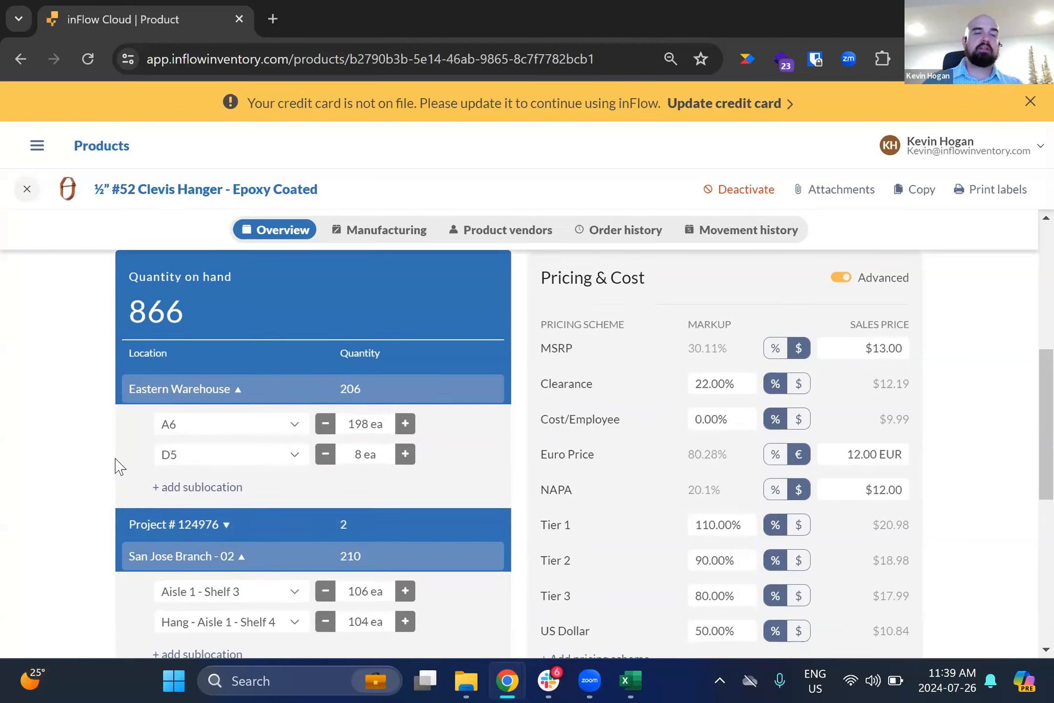
scroll(113, 466, "down", 1)
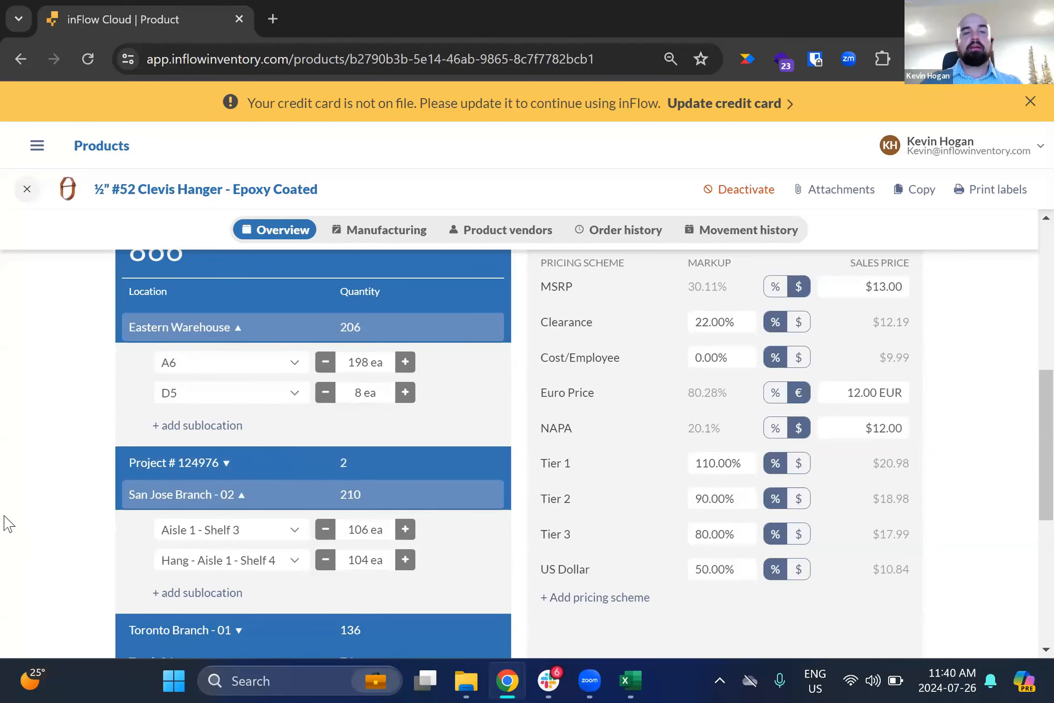
left_click(166, 327)
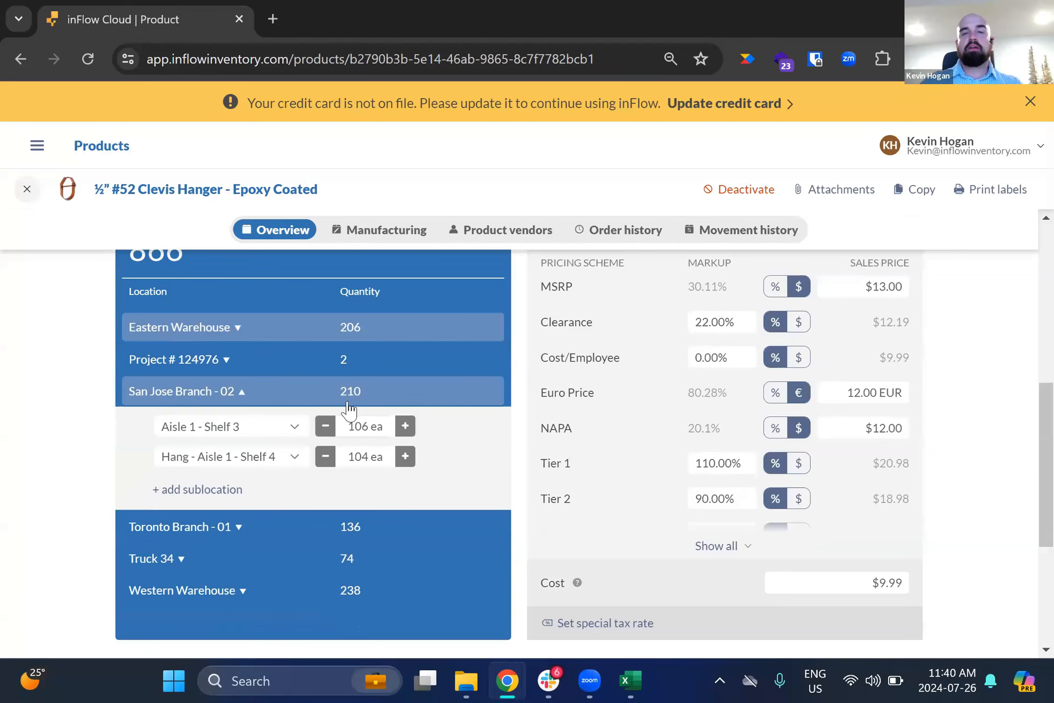
Step: Compare the hanger's basic and advanced pricing views, and show all pricing schemes in the advanced view
scroll(684, 439, "up", 1)
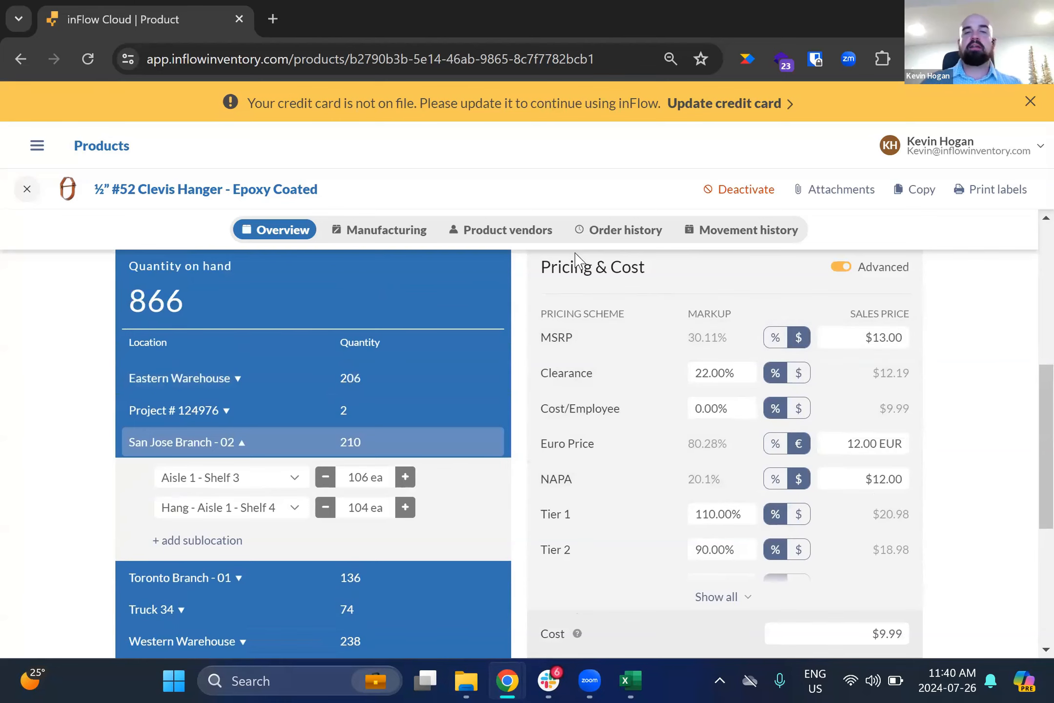
scroll(653, 357, "up", 1)
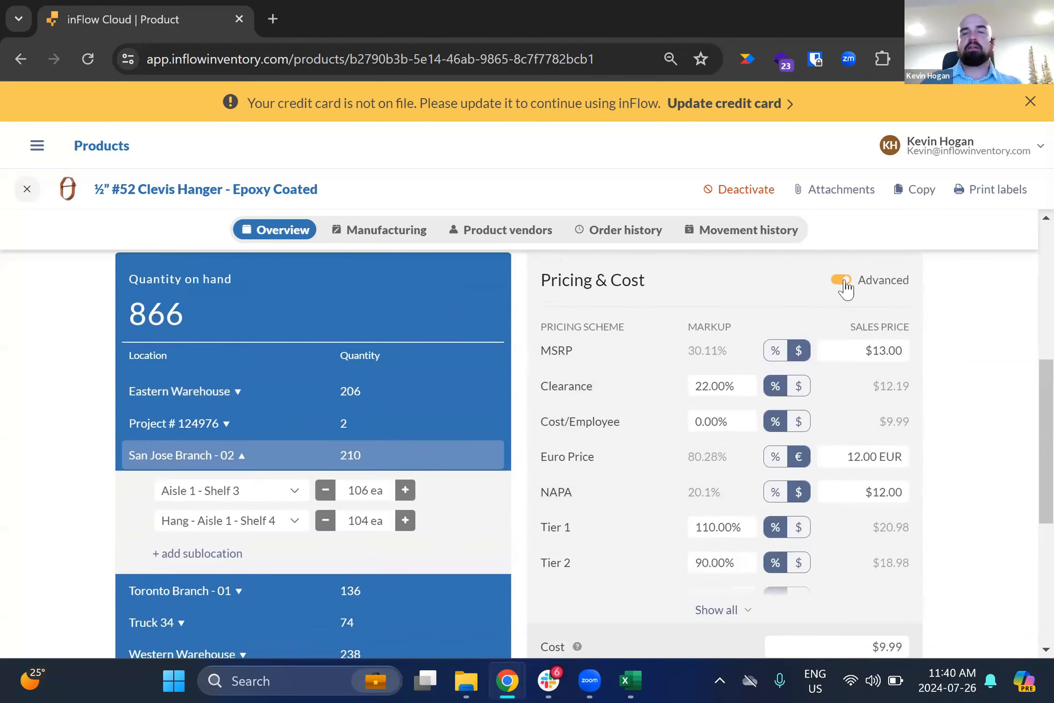
left_click(846, 287)
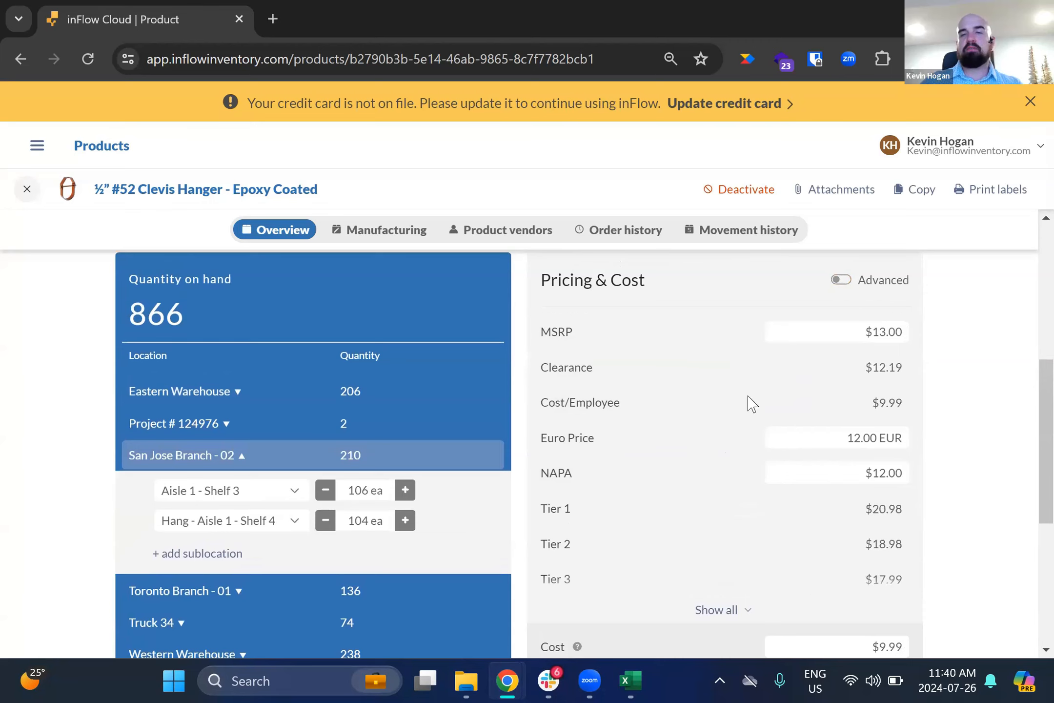
left_click(847, 286)
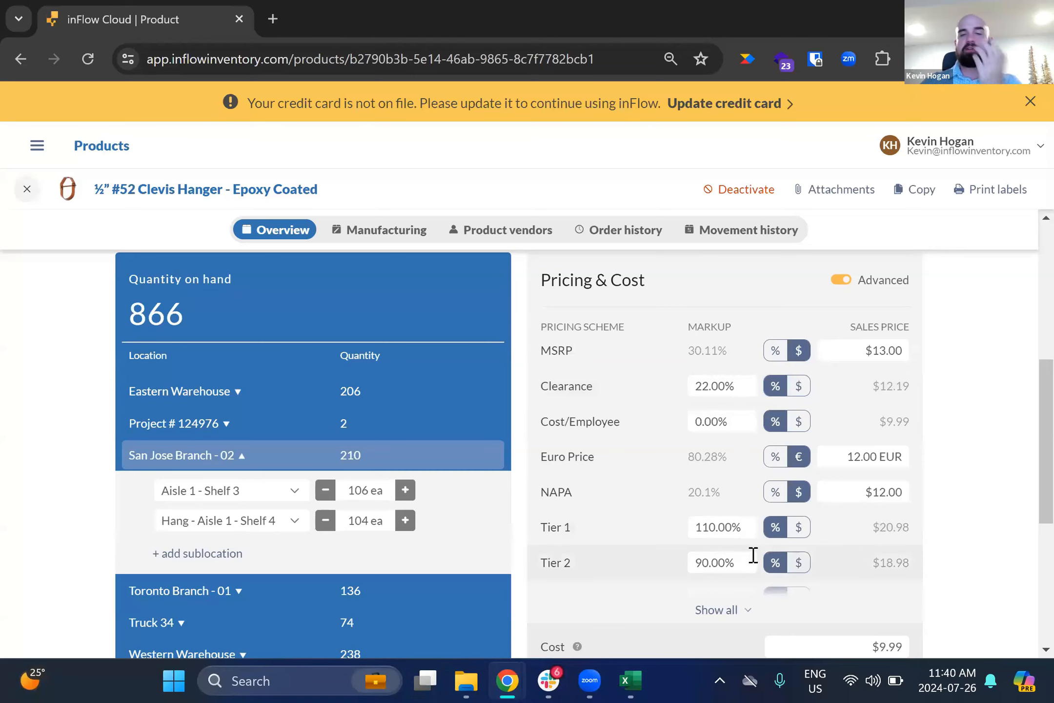
left_click(723, 613)
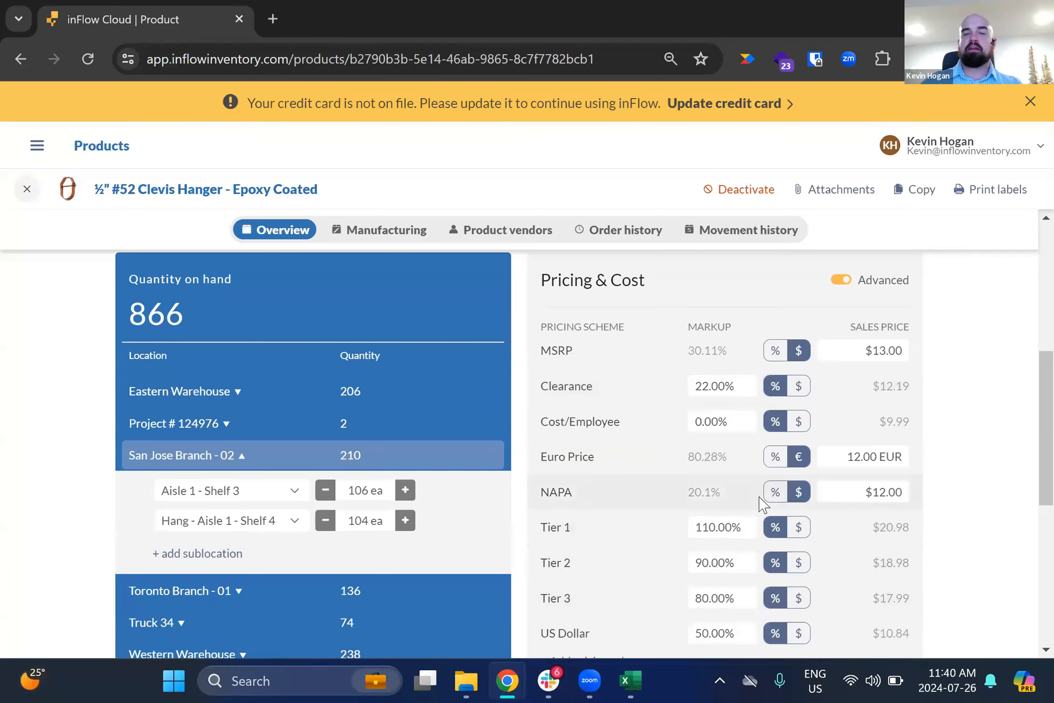
scroll(718, 565, "down", 1)
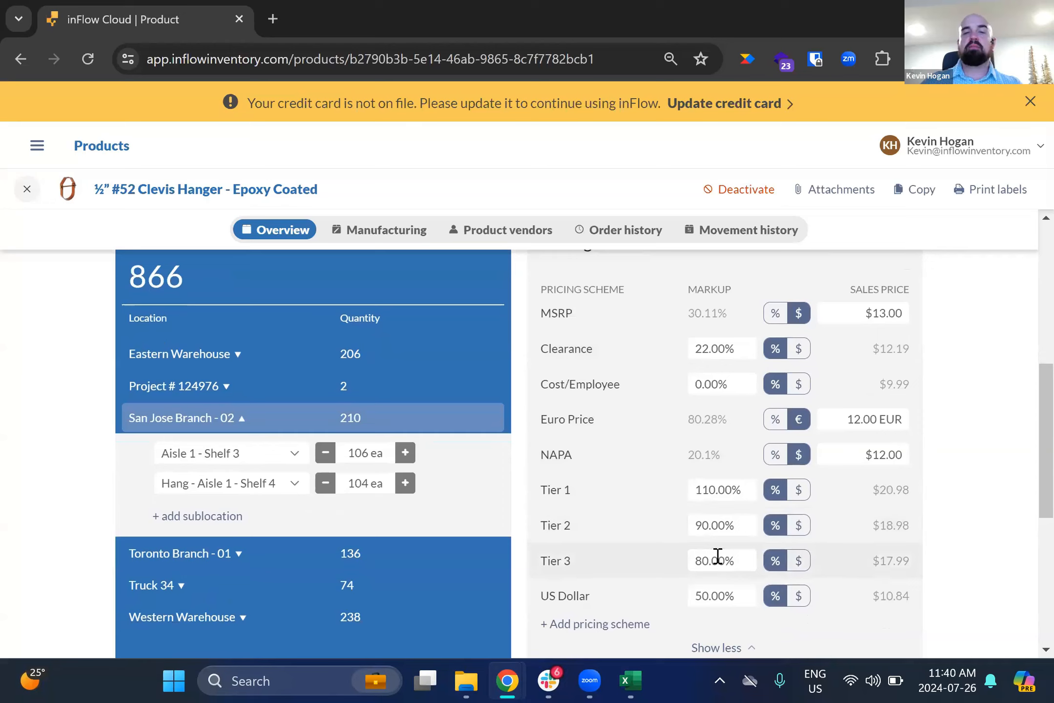
triple_click(526, 571)
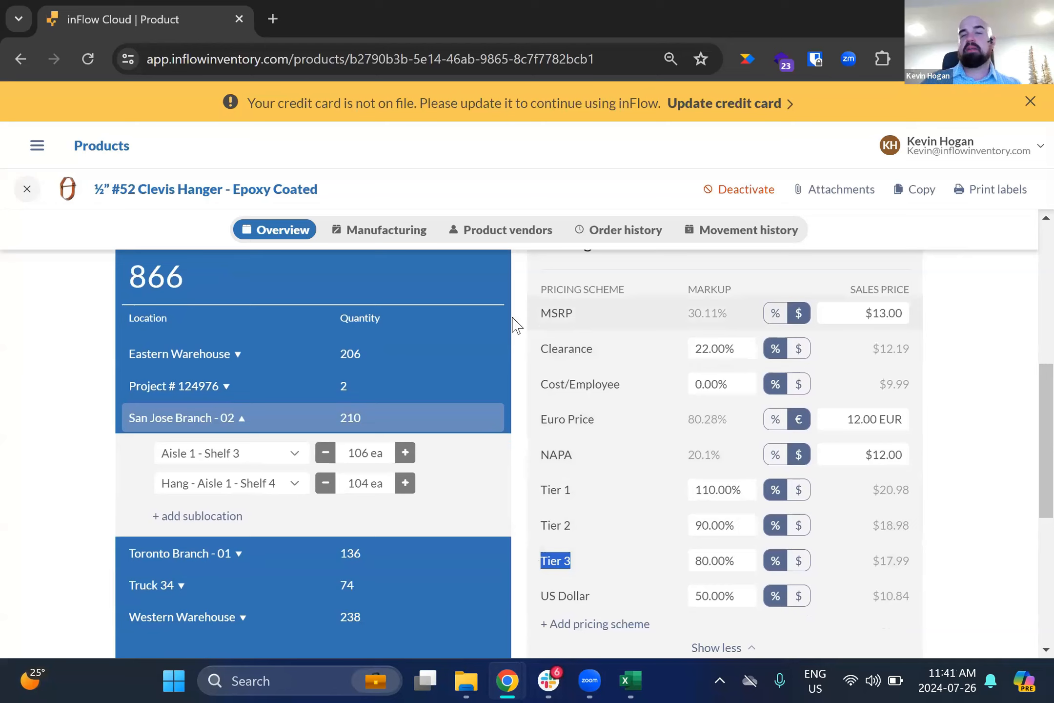
Step: Set the hanger's MSRP sales price to $23.00 and collapse the San Jose Branch - 02 stock details
left_click(873, 311)
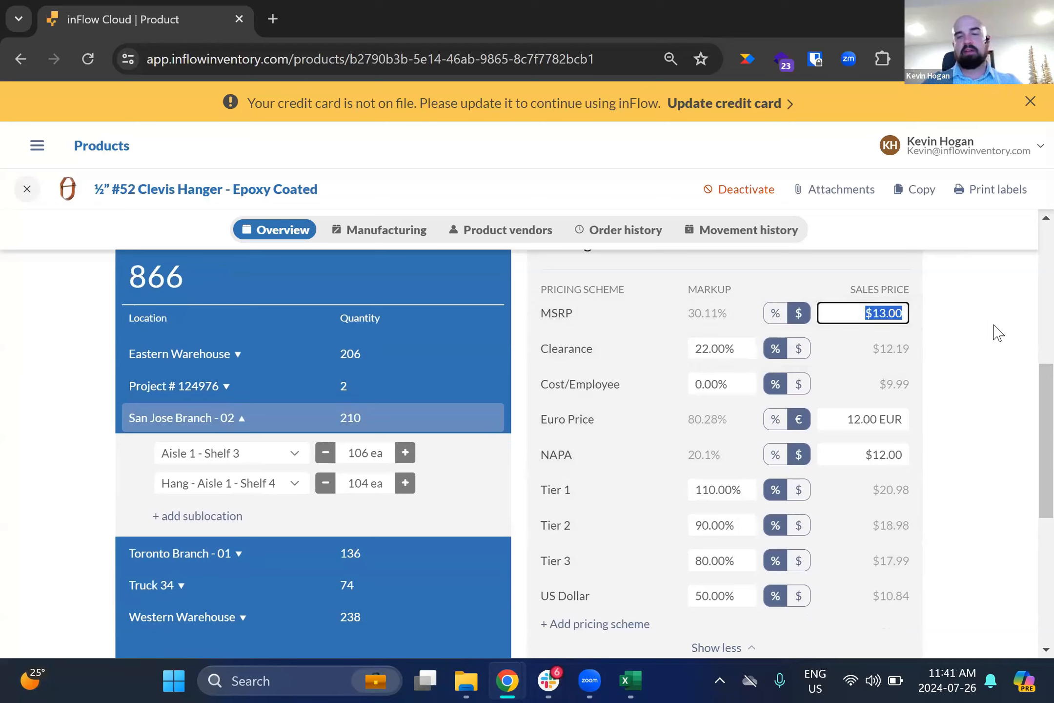
type("23")
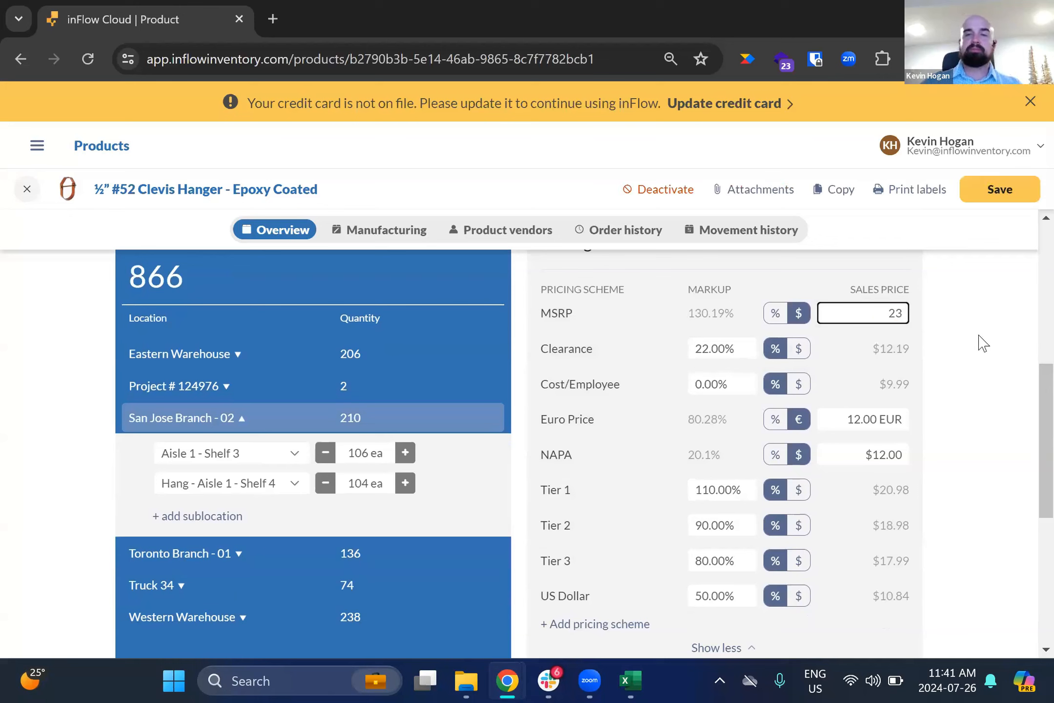
left_click(971, 341)
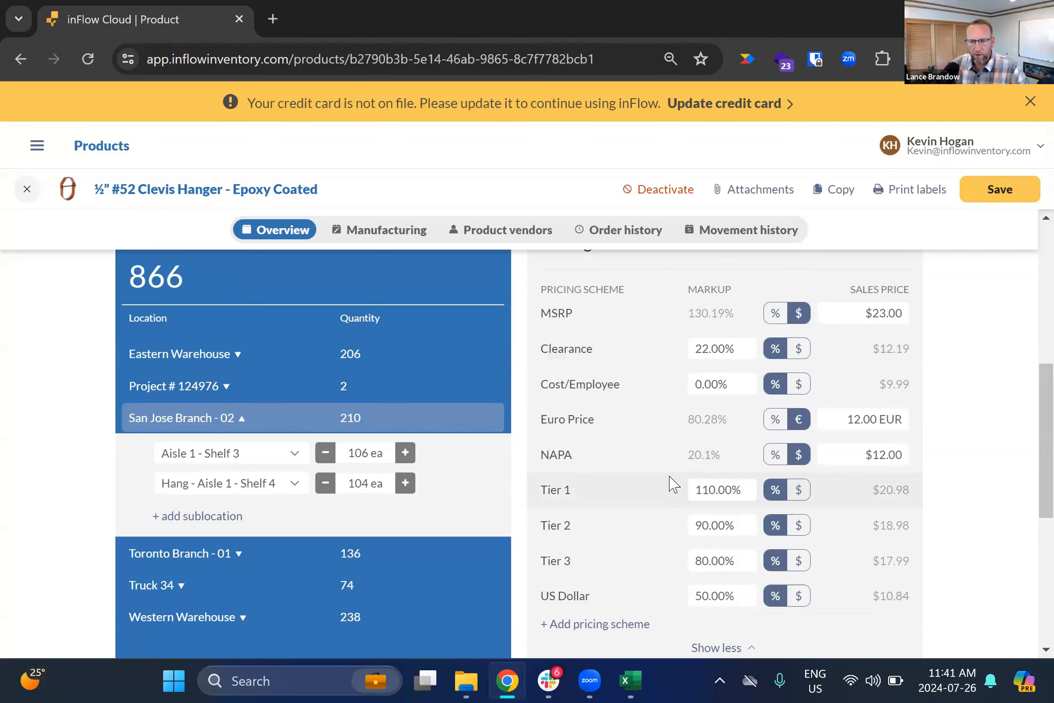
left_click(215, 416)
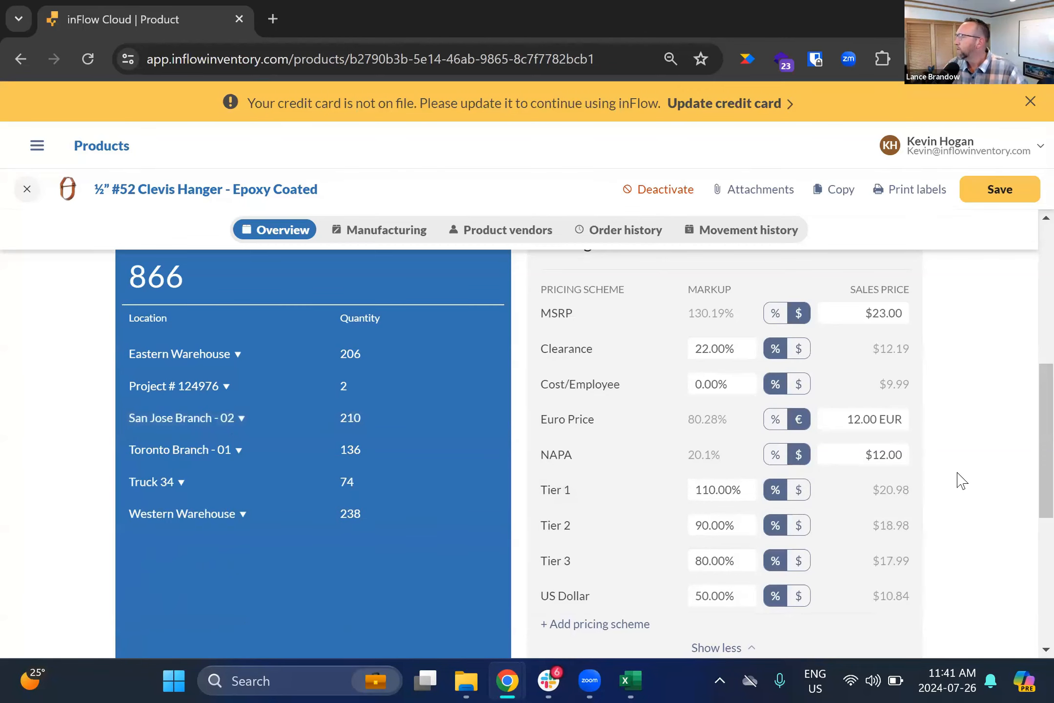
scroll(964, 476, "down", 1)
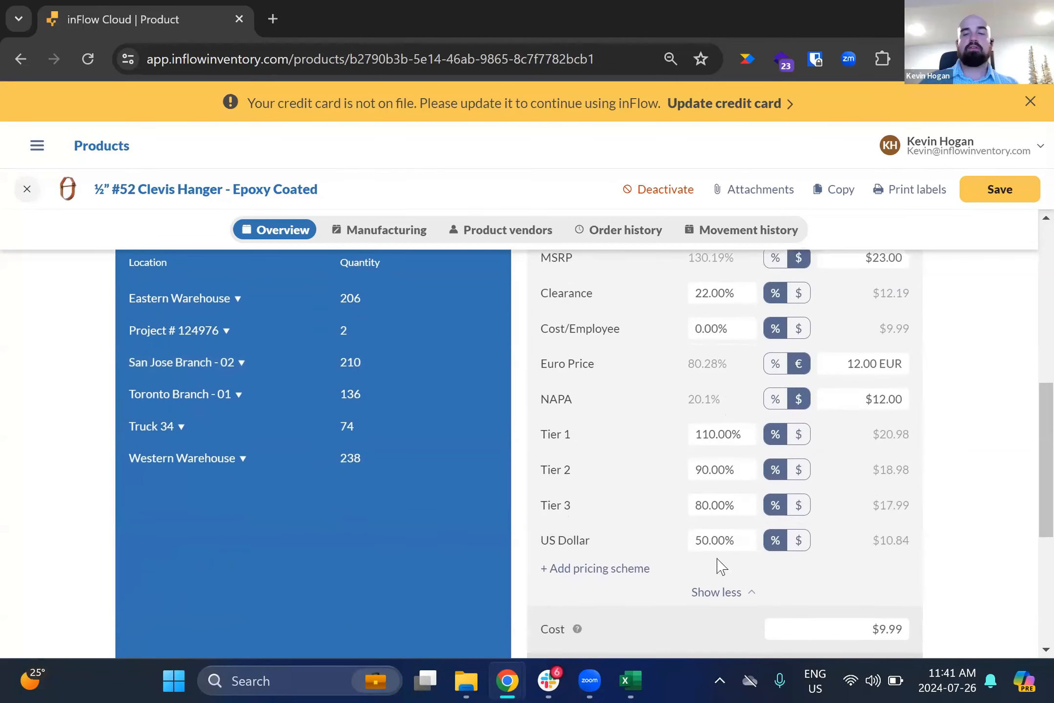
Step: Examine the hanger's cost field below the pricing schemes, along with its quantities on hand by location
scroll(718, 566, "down", 1)
double_click(556, 607)
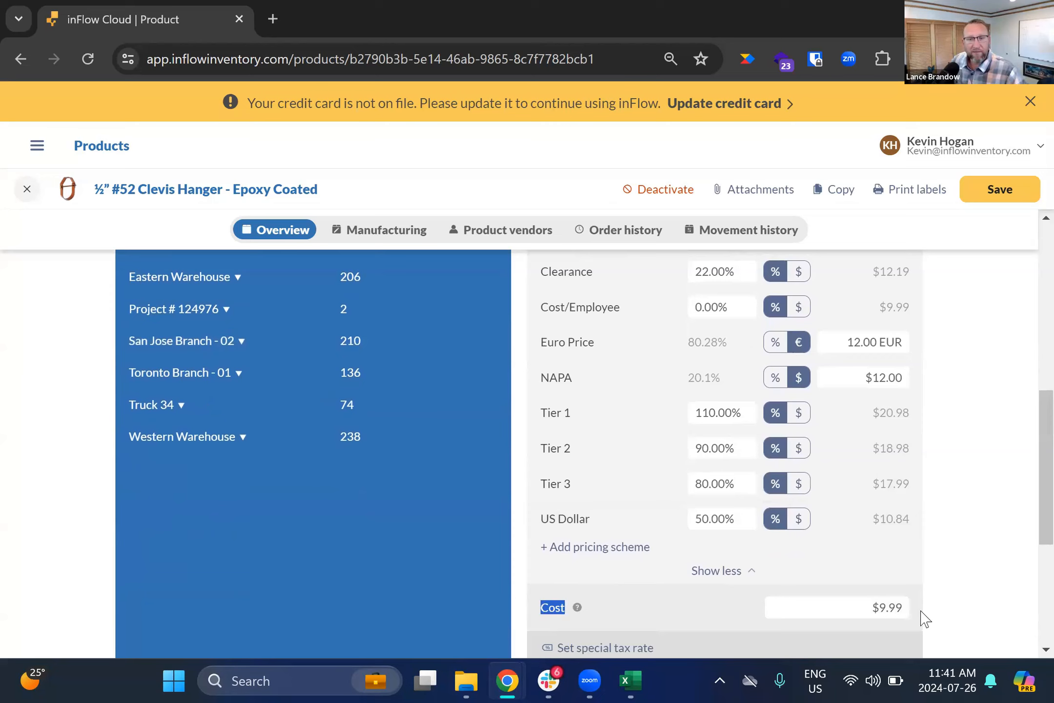
left_click(840, 608)
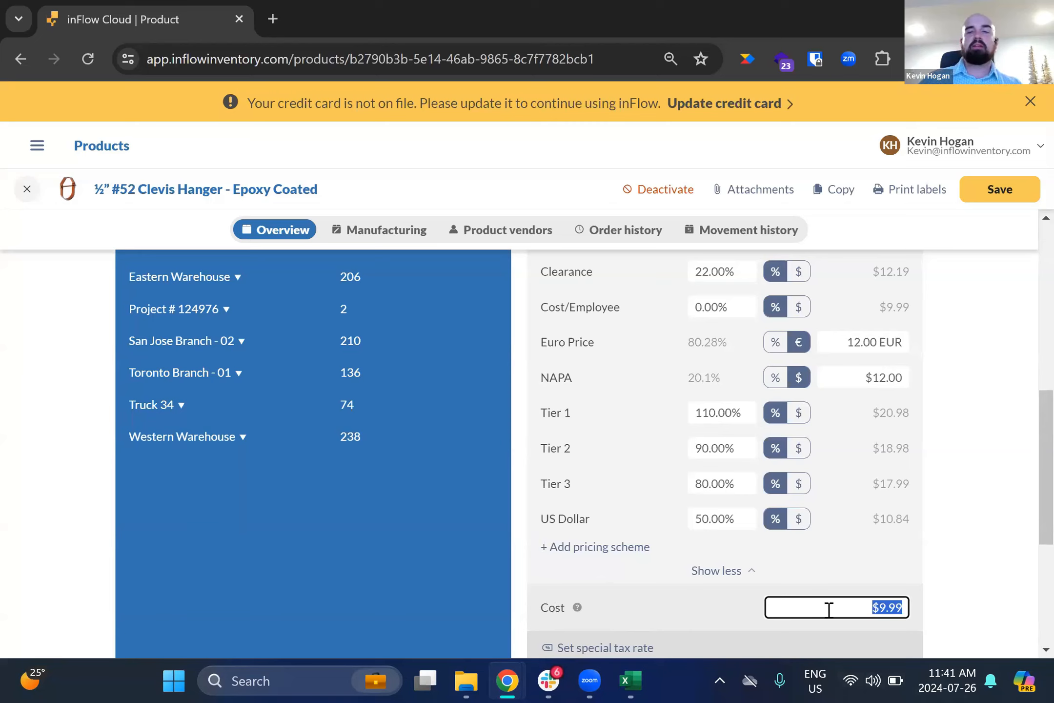
left_click(990, 588)
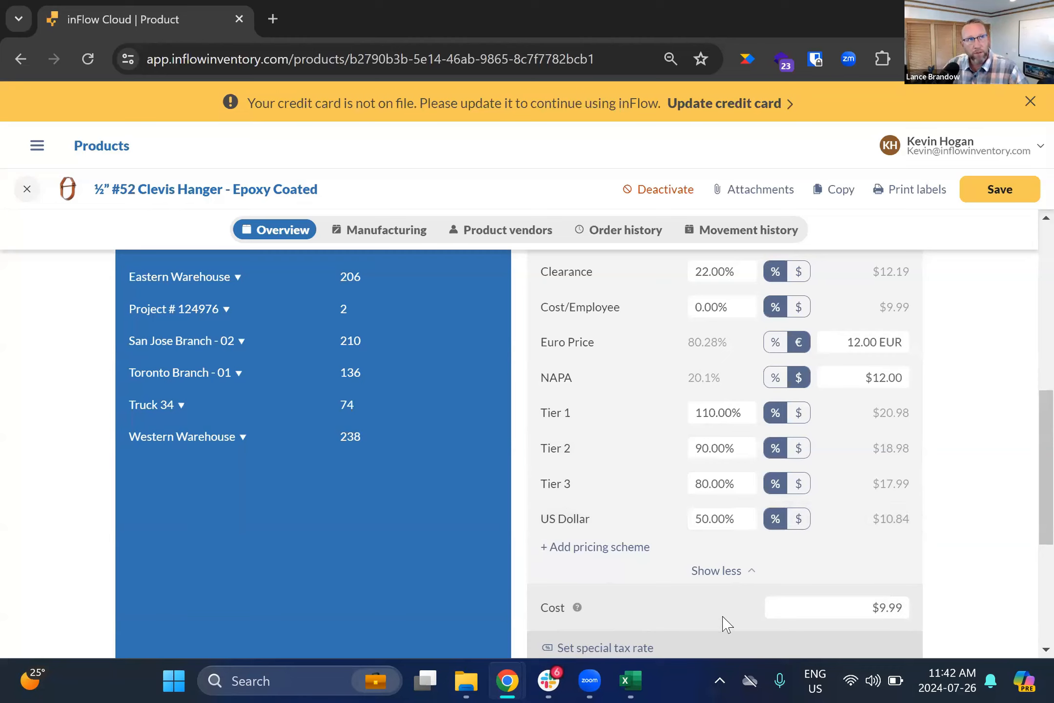
left_click(832, 608)
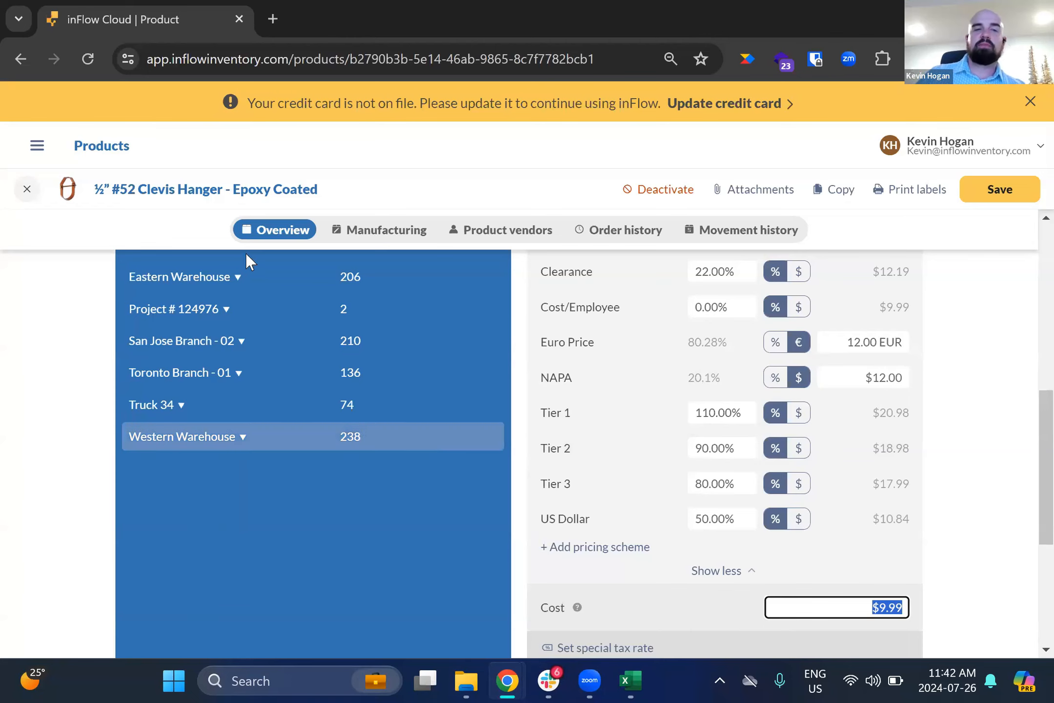
scroll(350, 279, "up", 4)
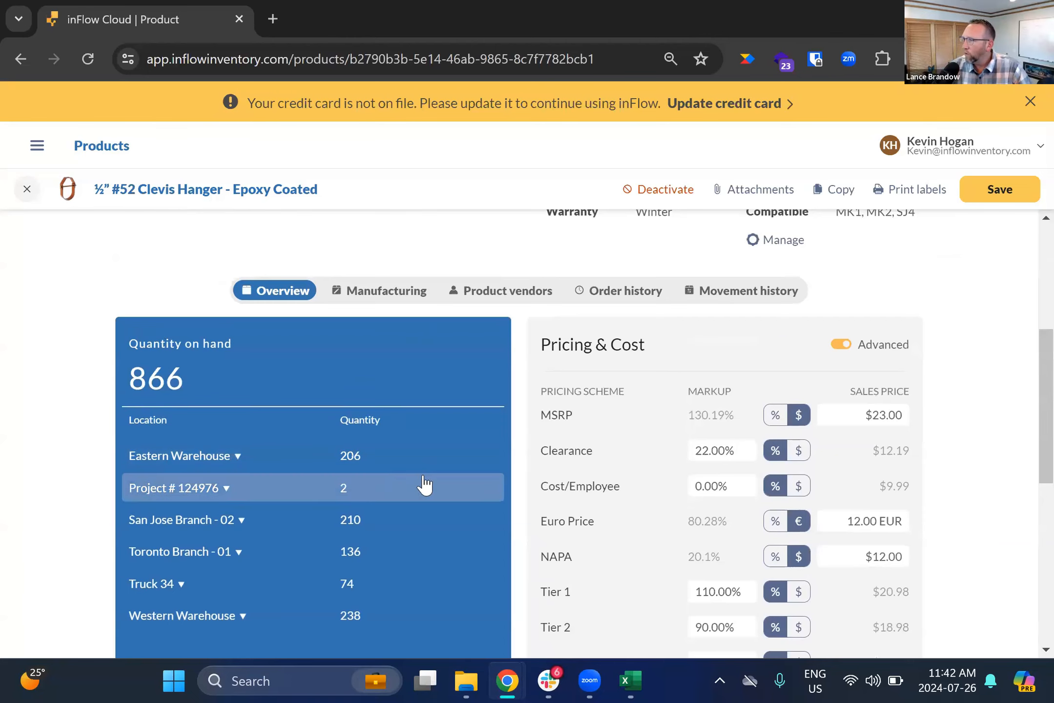
scroll(441, 469, "down", 4)
scroll(441, 471, "up", 3)
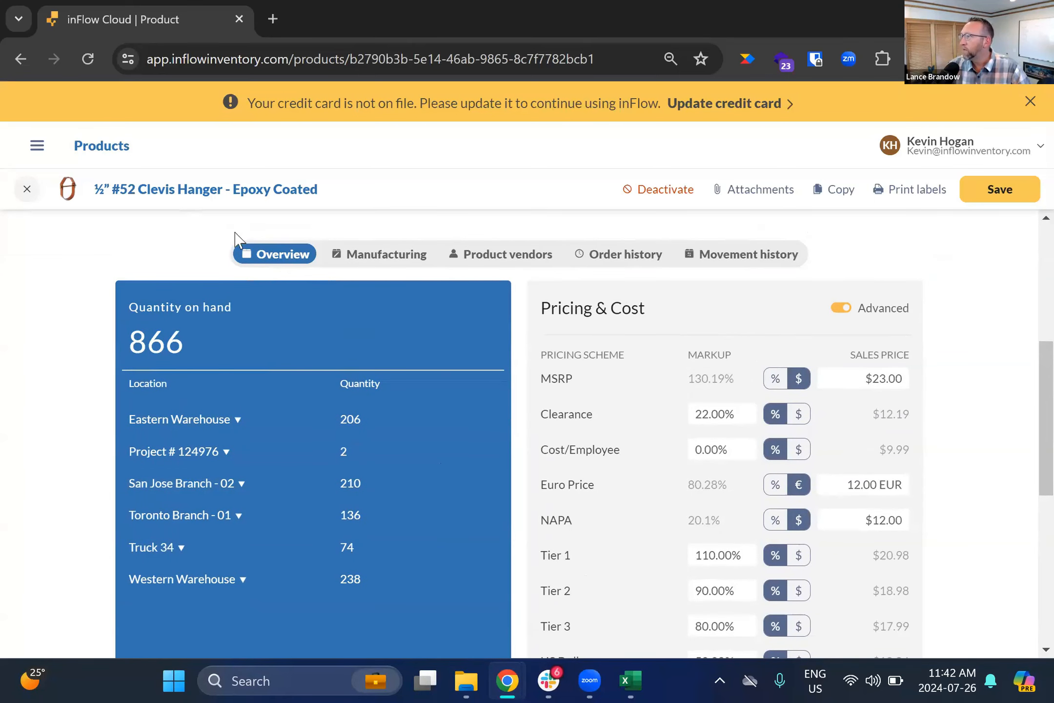
Step: View the hanger's manufacturing details, and close the product, discarding its unsaved changes
left_click(362, 264)
scroll(248, 233, "down", 4)
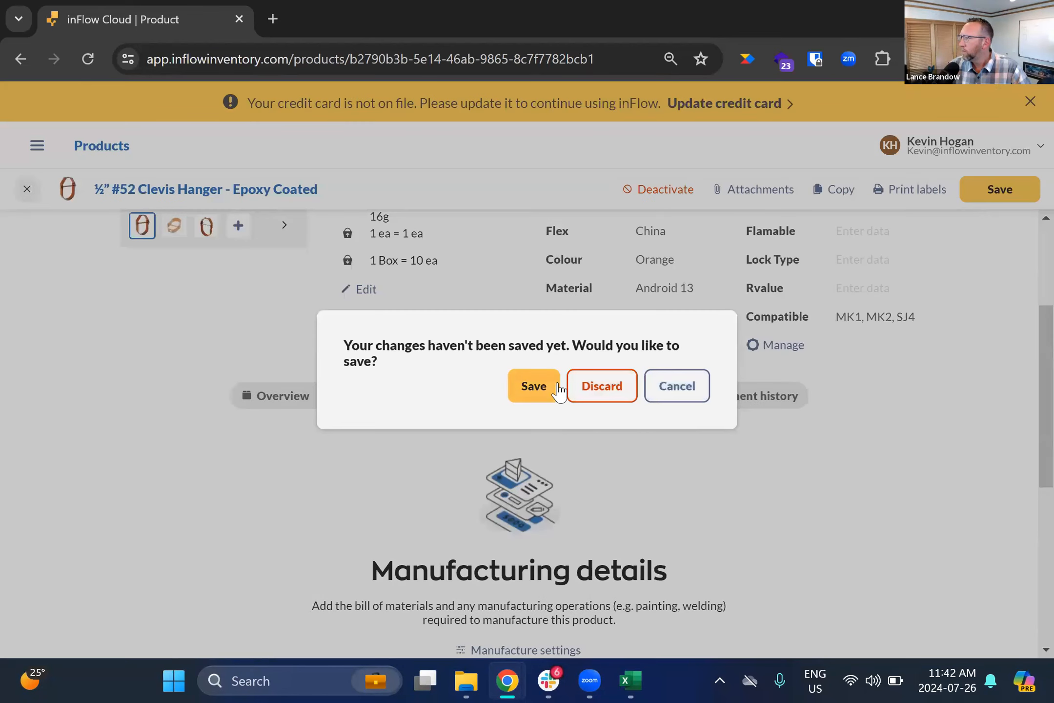
left_click(572, 393)
Step: Search the product list for "coffee" and open The Special - 1 kg Bag - Ground Beans product
left_click(31, 195)
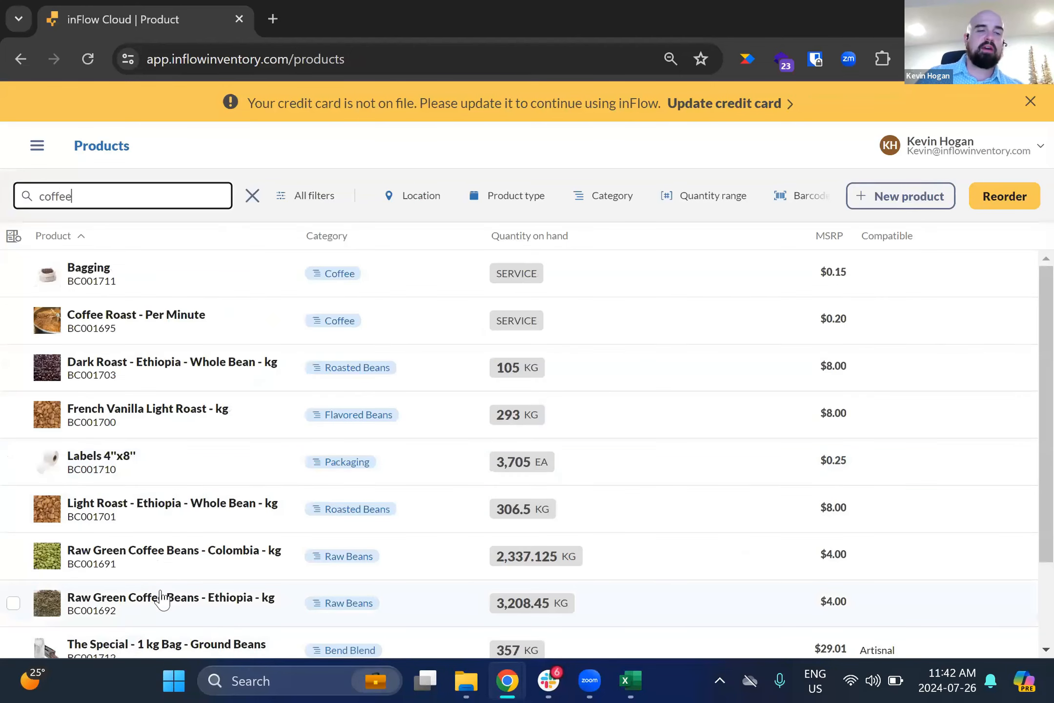
scroll(159, 603, "down", 1)
left_click(160, 633)
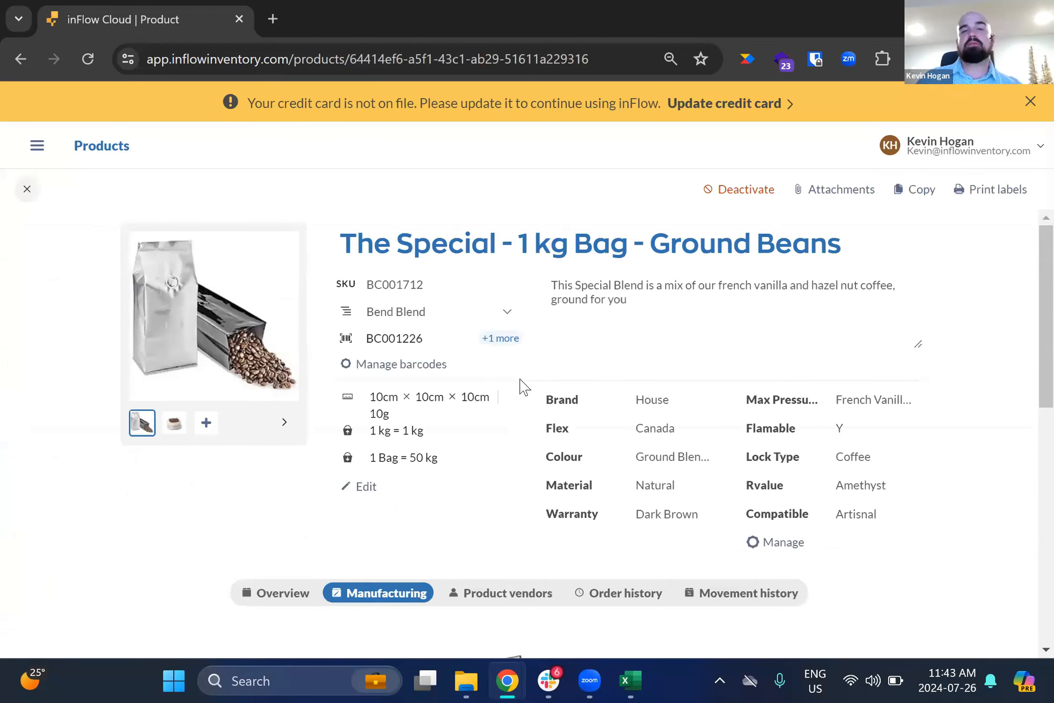
Step: Examine the coffee product's bill of materials, its operations and the breakdown of its total cost to manufacture
scroll(453, 468, "down", 2)
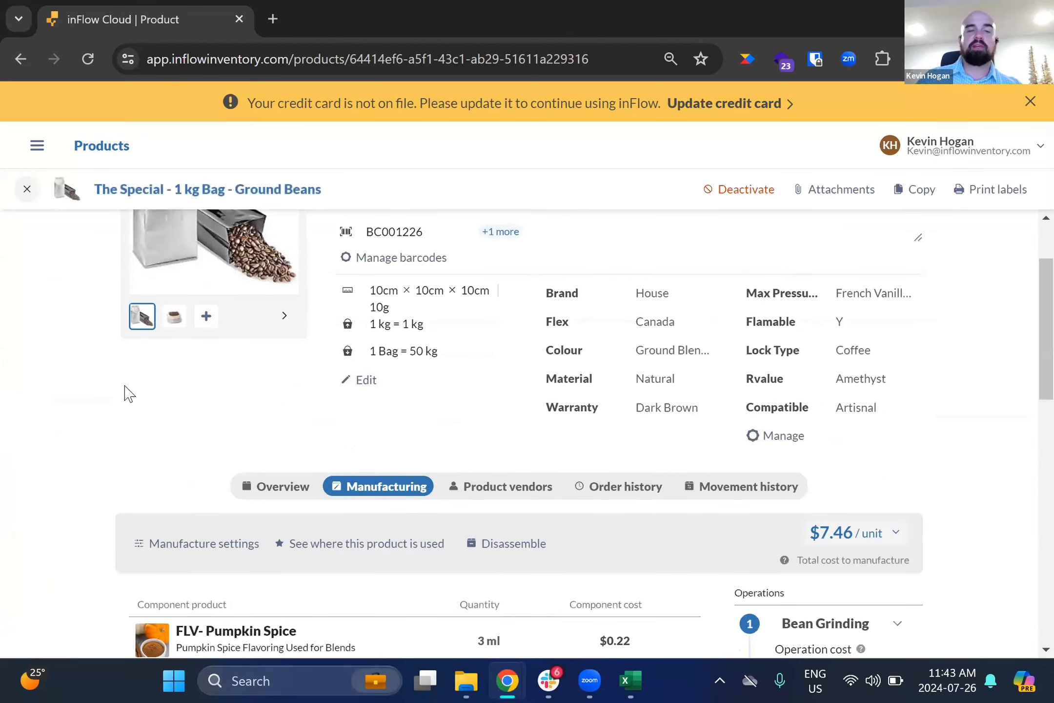
scroll(181, 436, "down", 1)
scroll(180, 436, "down", 3)
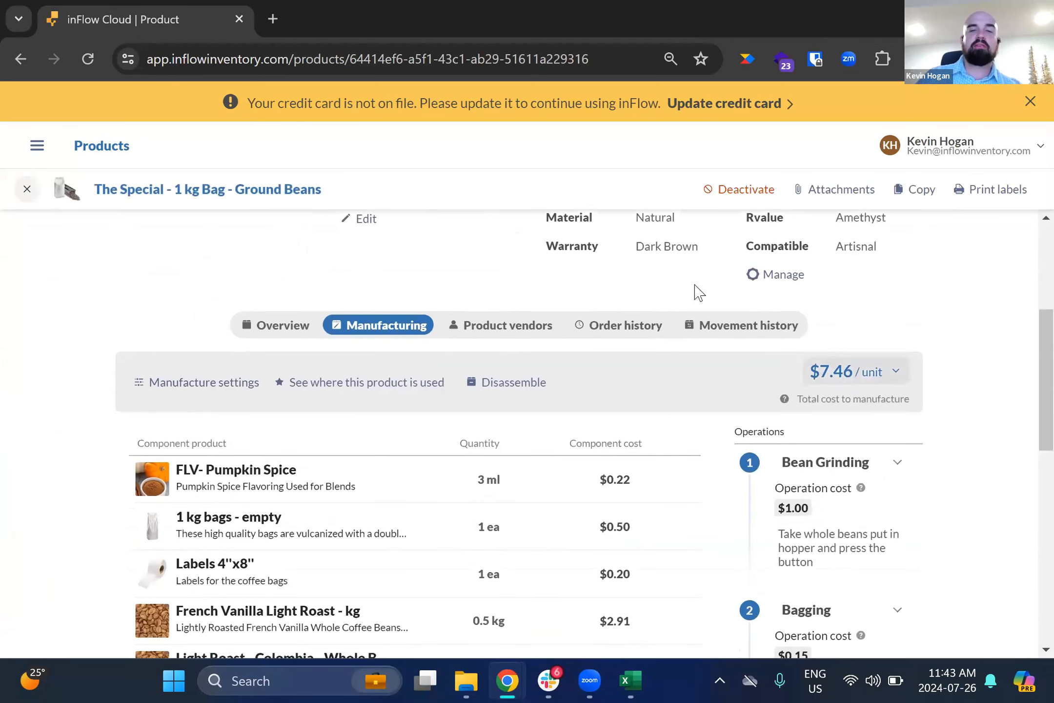
left_click(863, 381)
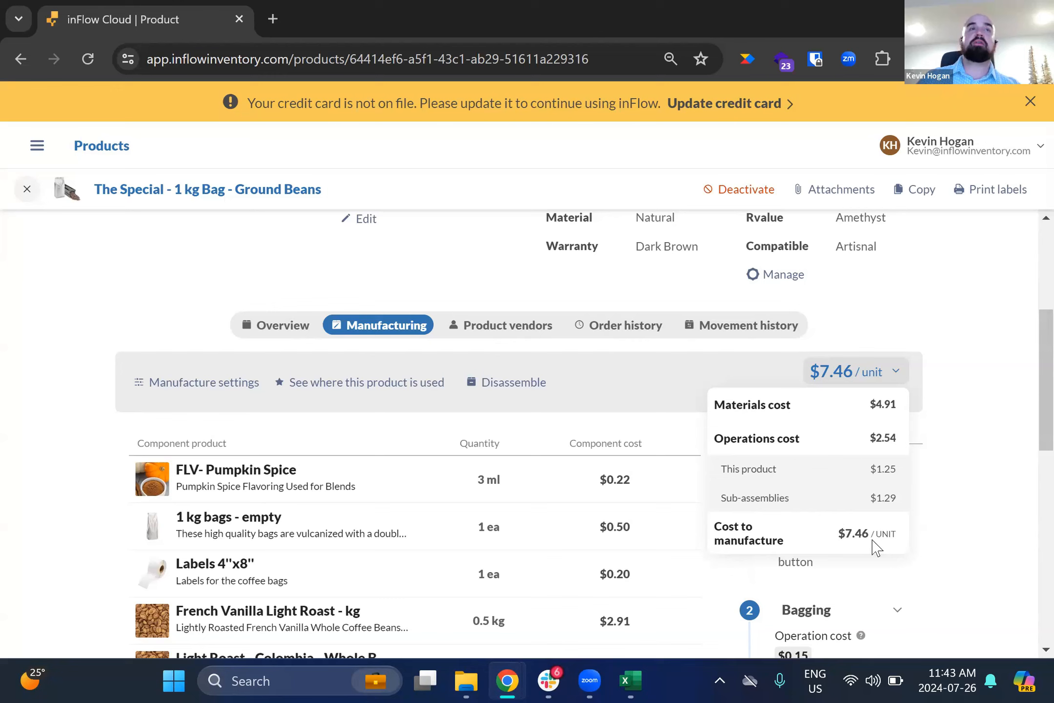
left_click(85, 341)
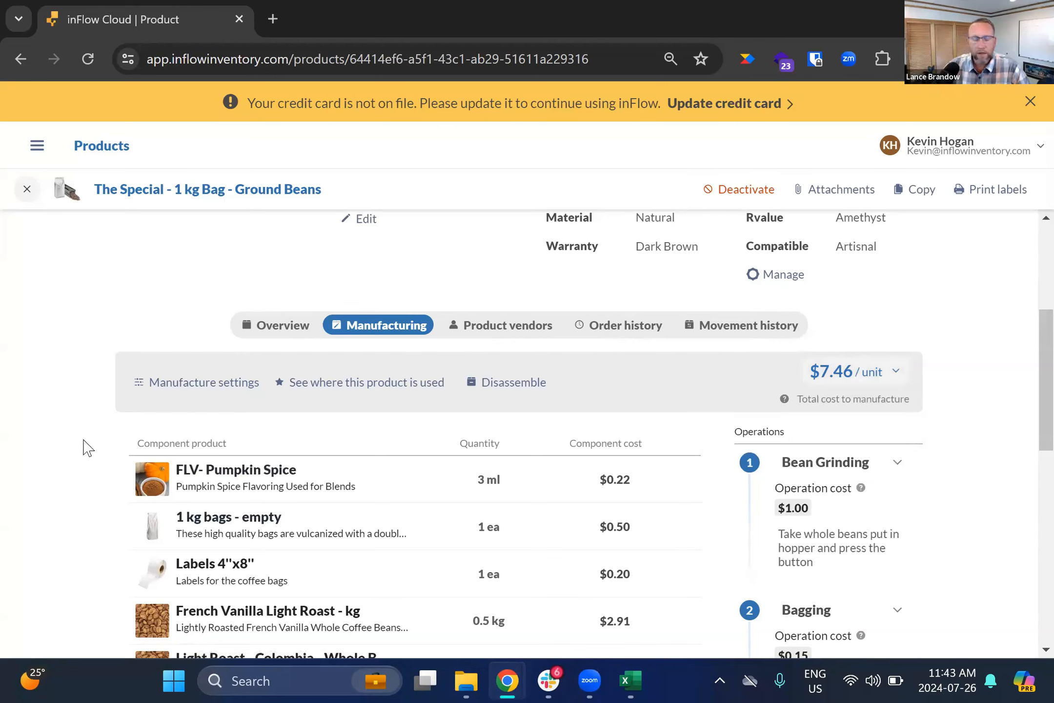
scroll(86, 447, "down", 1)
scroll(85, 446, "down", 1)
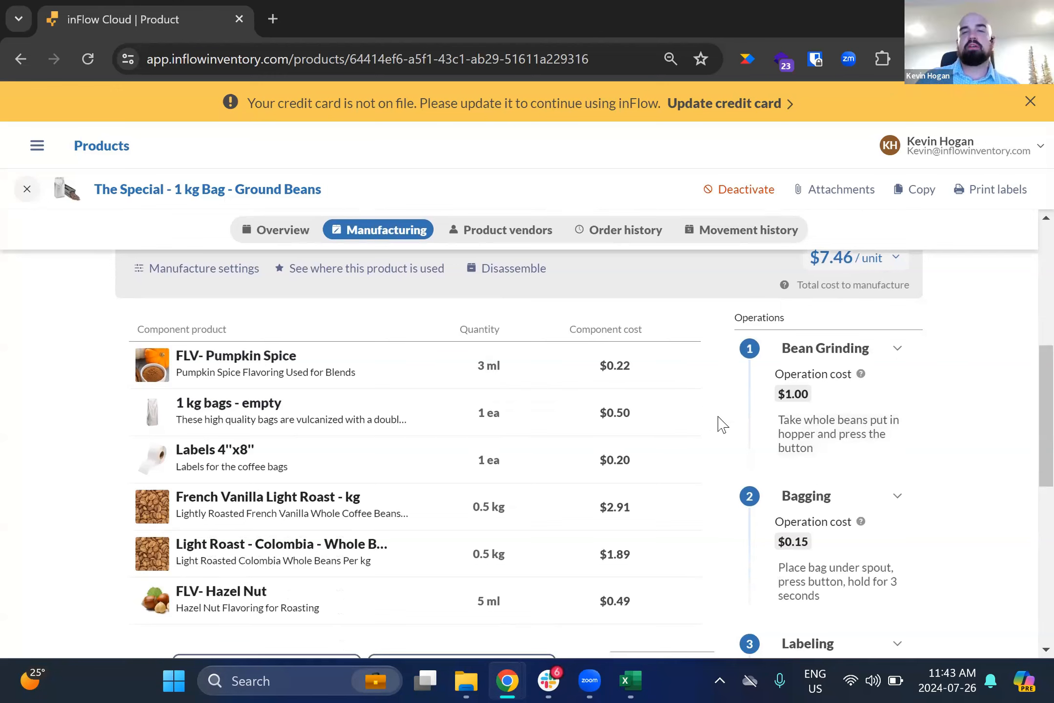
Step: Add an Assembly operation after Labeling in the product's manufacturing operations
scroll(765, 424, "down", 3)
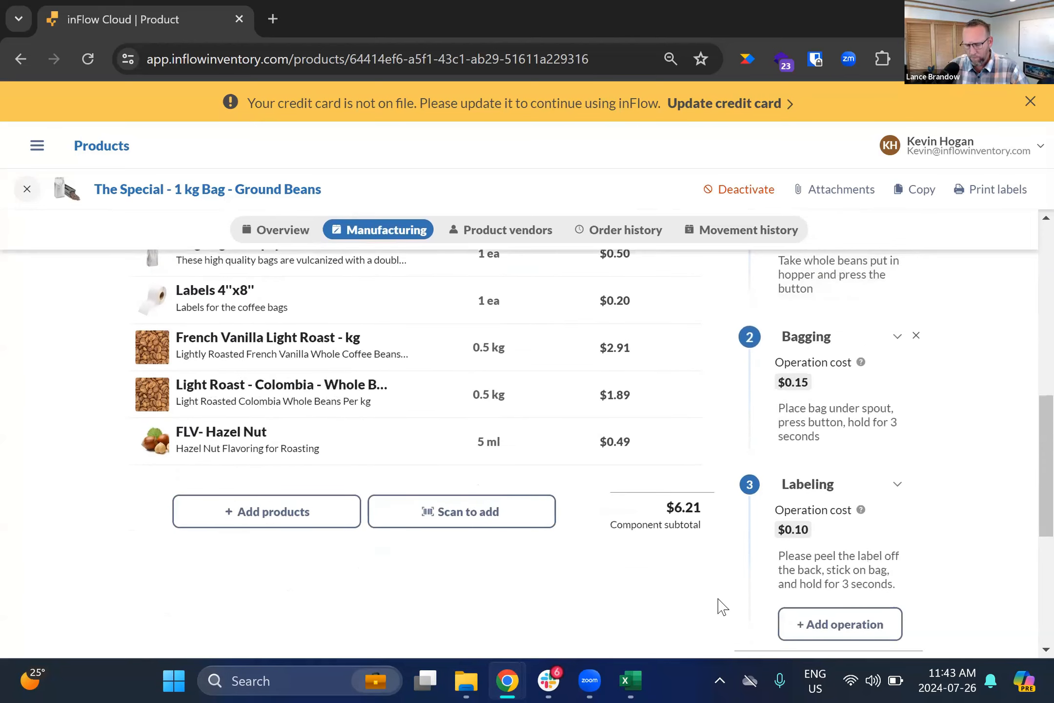
left_click(810, 625)
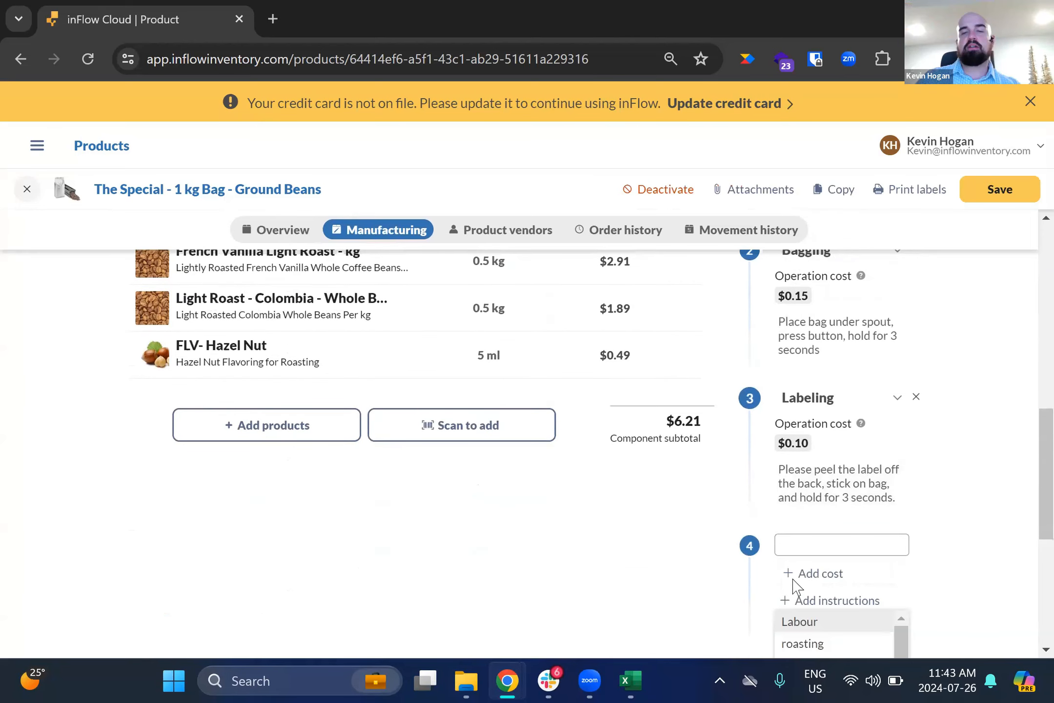
left_click(829, 631)
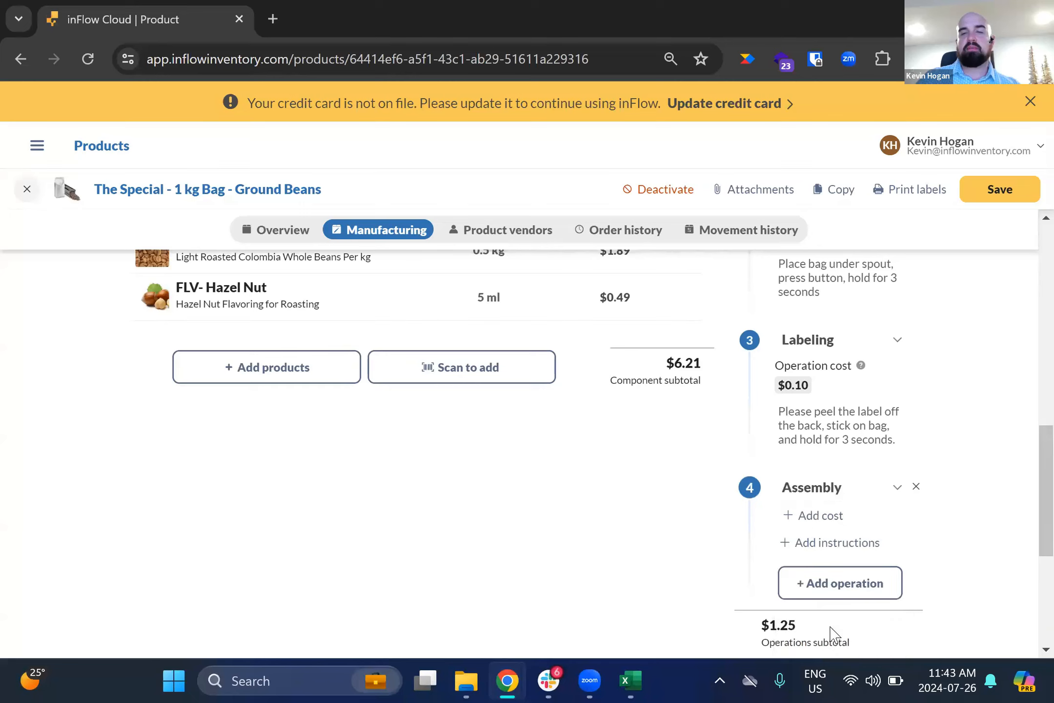
Step: Add a cost to the Assembly operation with a labor cost of $15.00 per hour and an estimated duration of 5 minutes
left_click(813, 528)
scroll(951, 471, "down", 2)
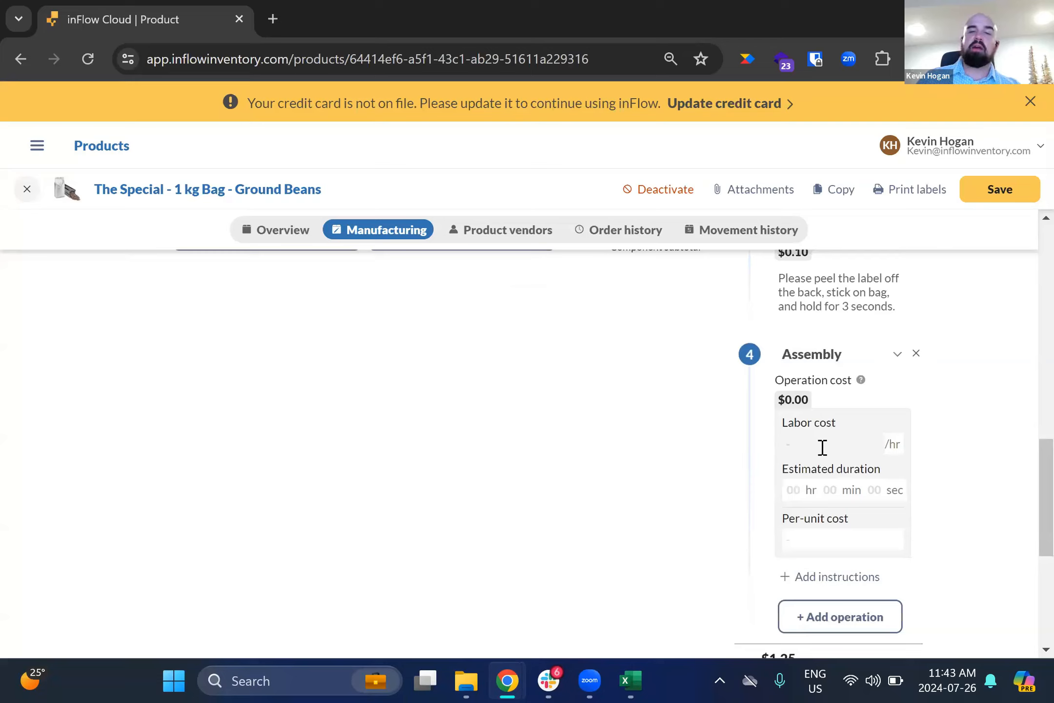
left_click(834, 443)
type("15")
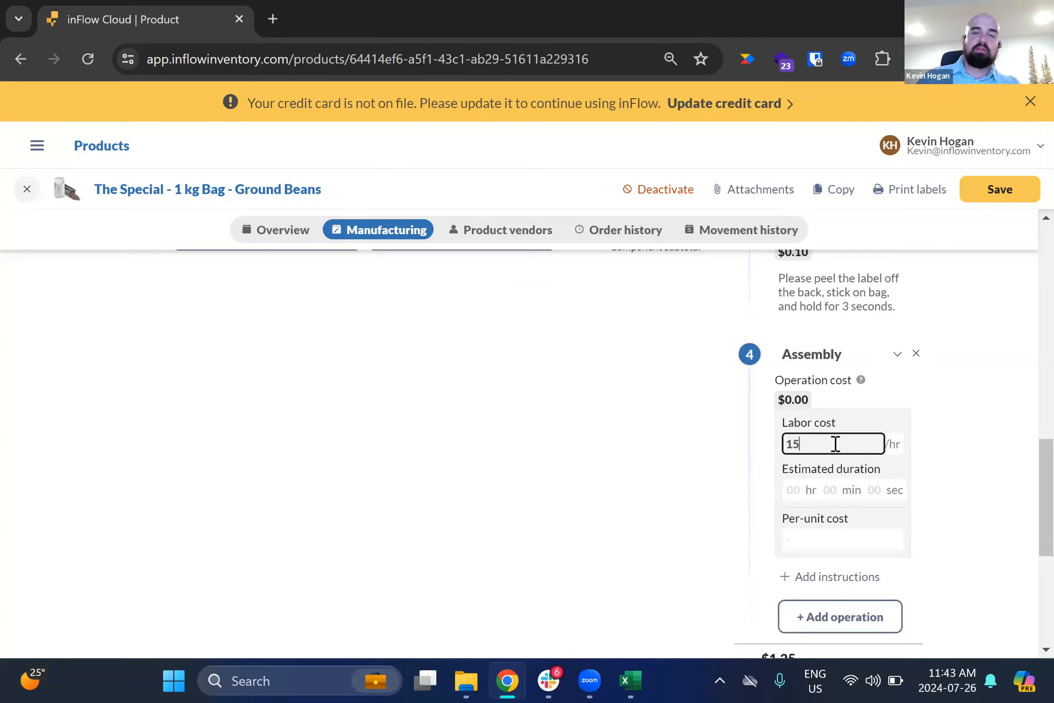
left_click(832, 489)
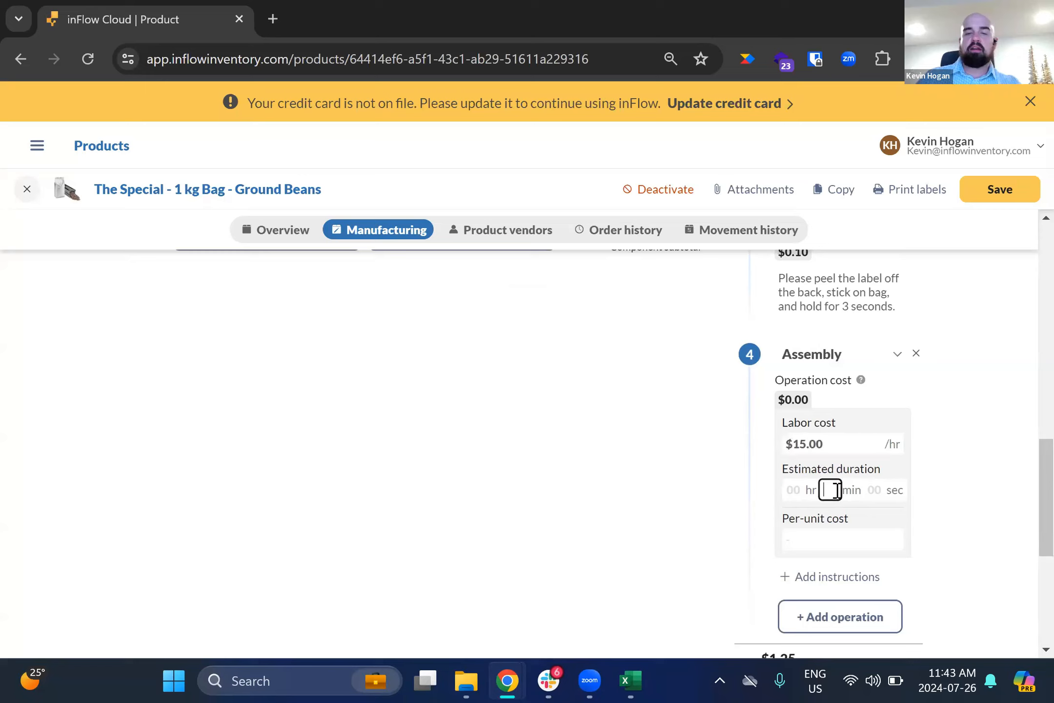
type("5")
left_click(942, 457)
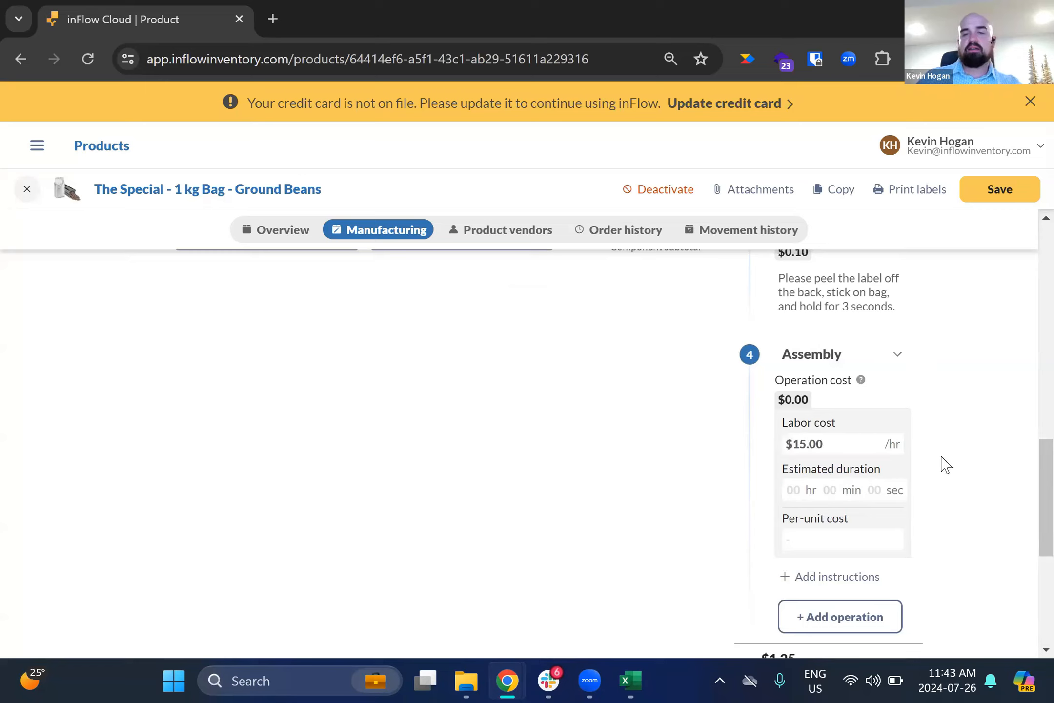
left_click(827, 490)
type("5")
key("Tab")
left_click(973, 505)
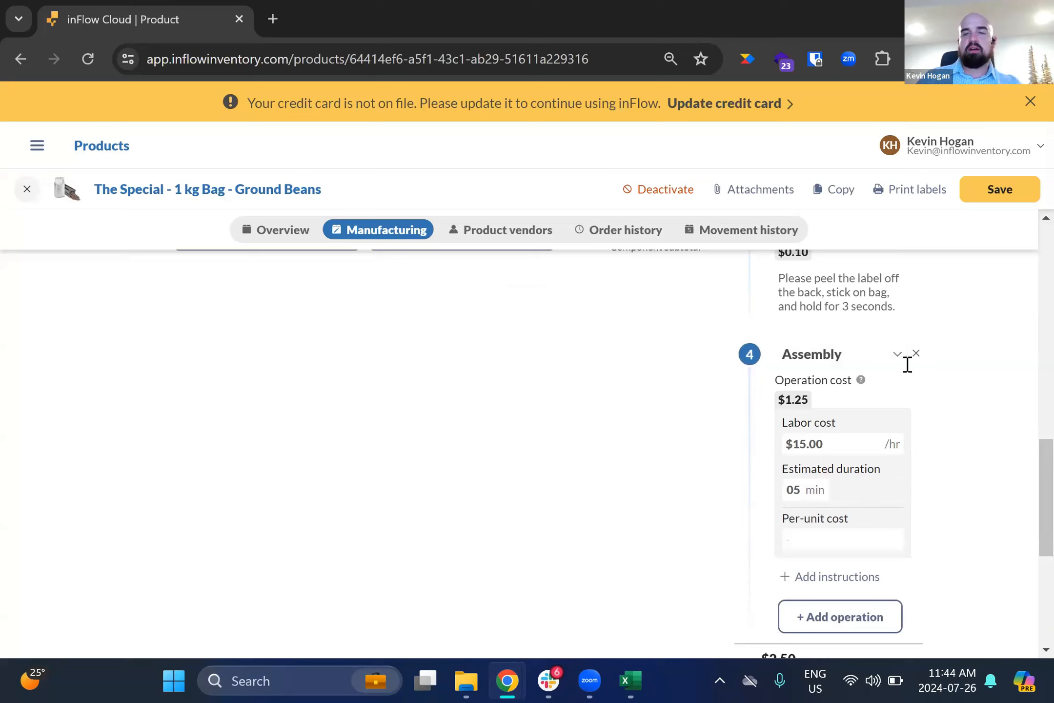
Step: View the available operation types while keeping Assembly selected, and save the product
left_click(900, 350)
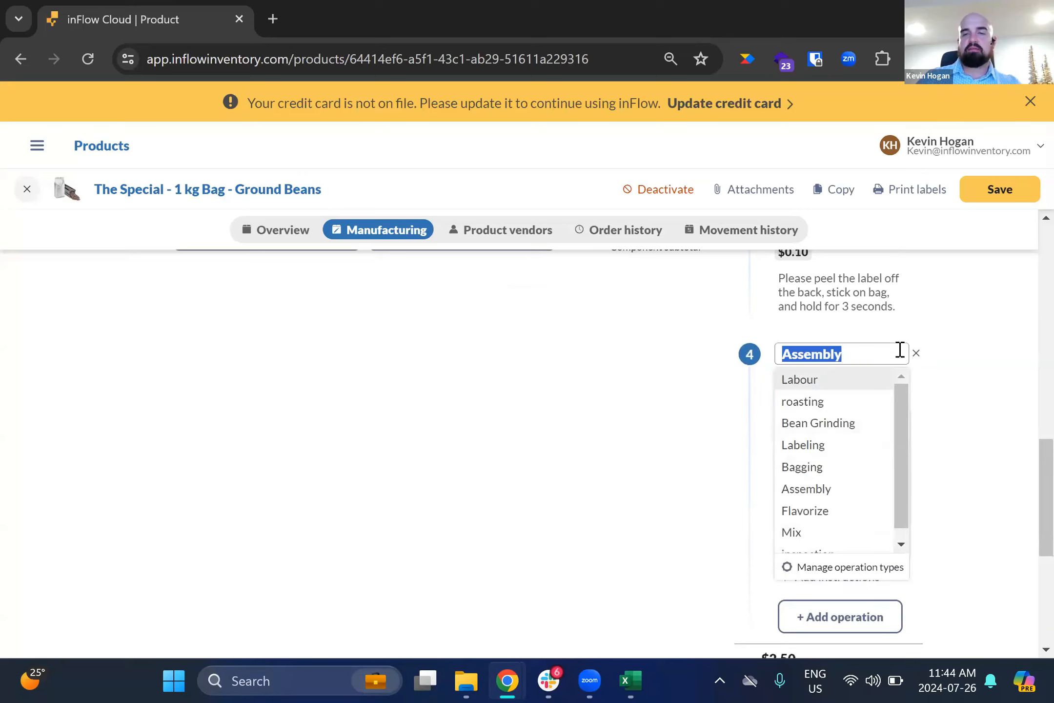
left_click(964, 332)
left_click(1000, 191)
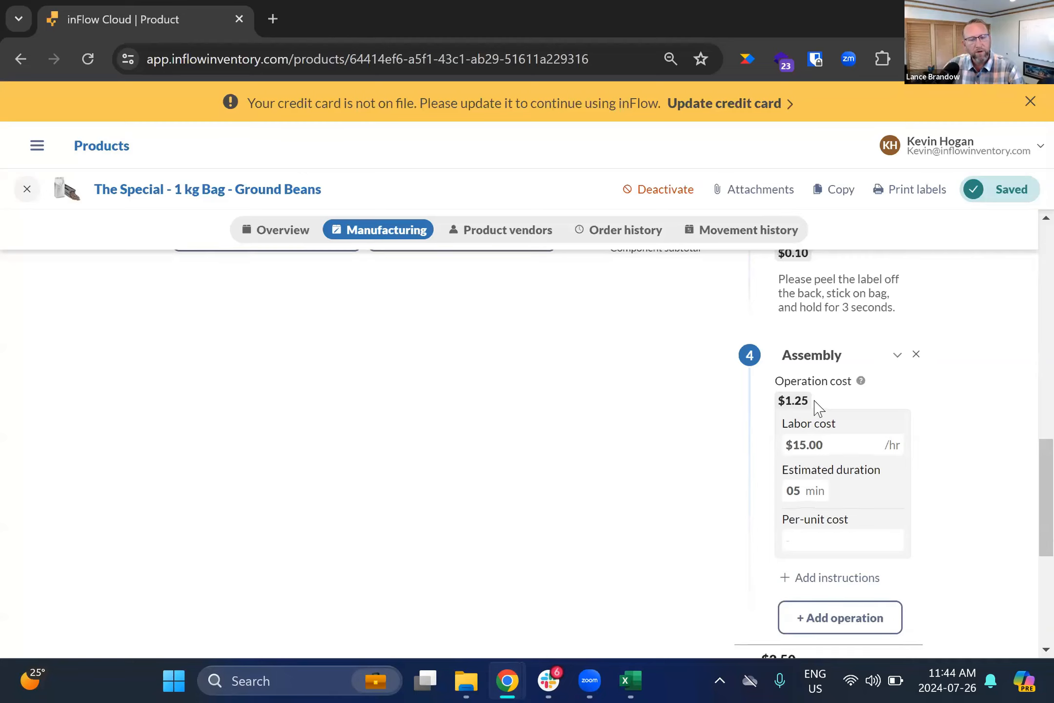
Step: Examine the coffee product's vendors with their product codes and prices, as well as its unit conversions
scroll(815, 405, "up", 1)
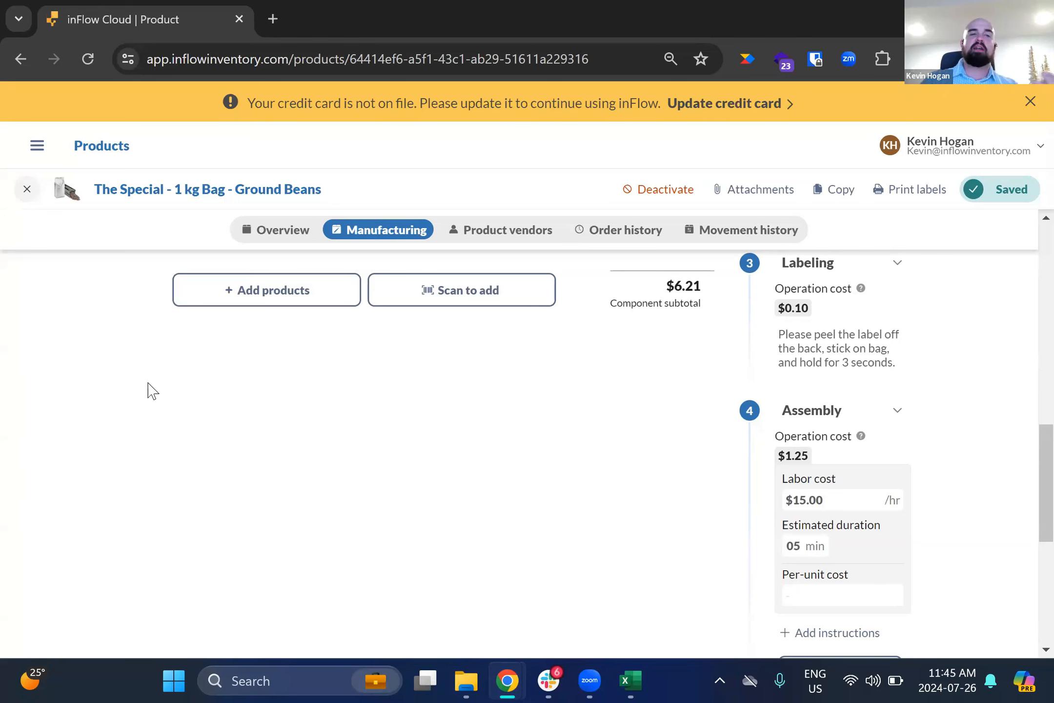
scroll(149, 390, "up", 5)
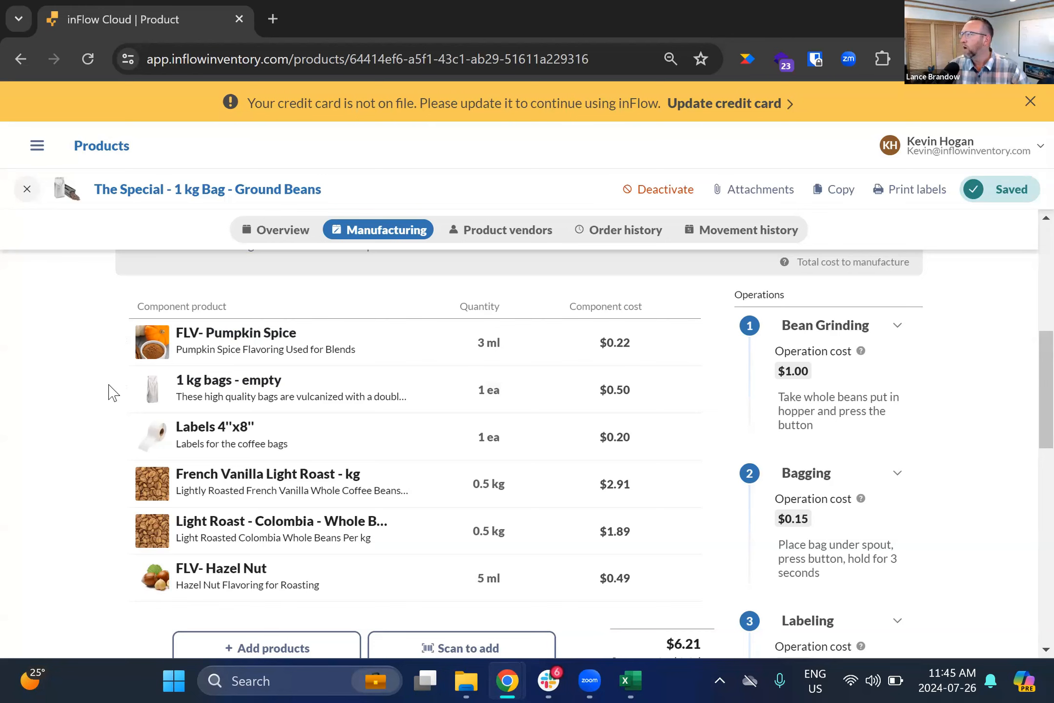
scroll(96, 393, "up", 3)
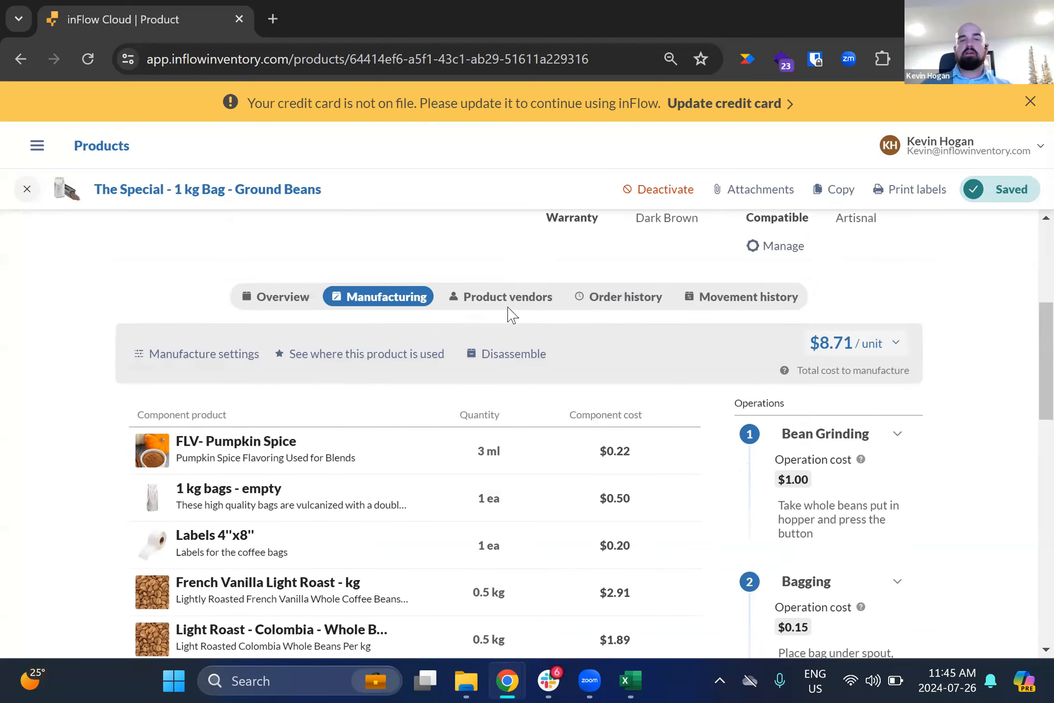
left_click(512, 298)
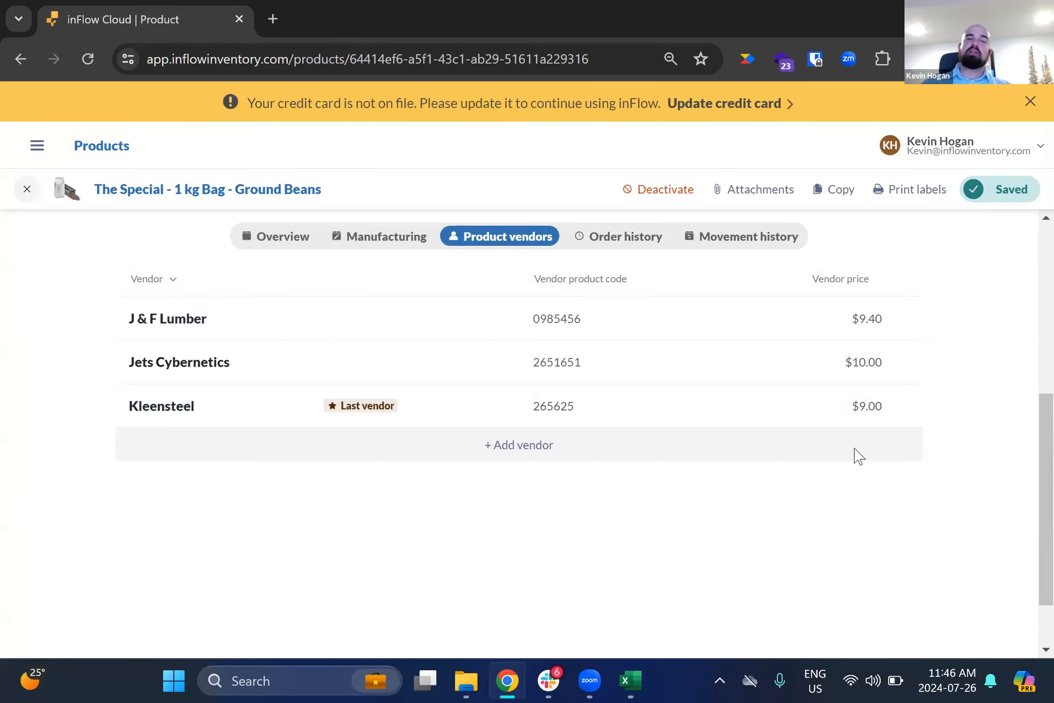
scroll(833, 480, "up", 3)
scroll(832, 476, "up", 1)
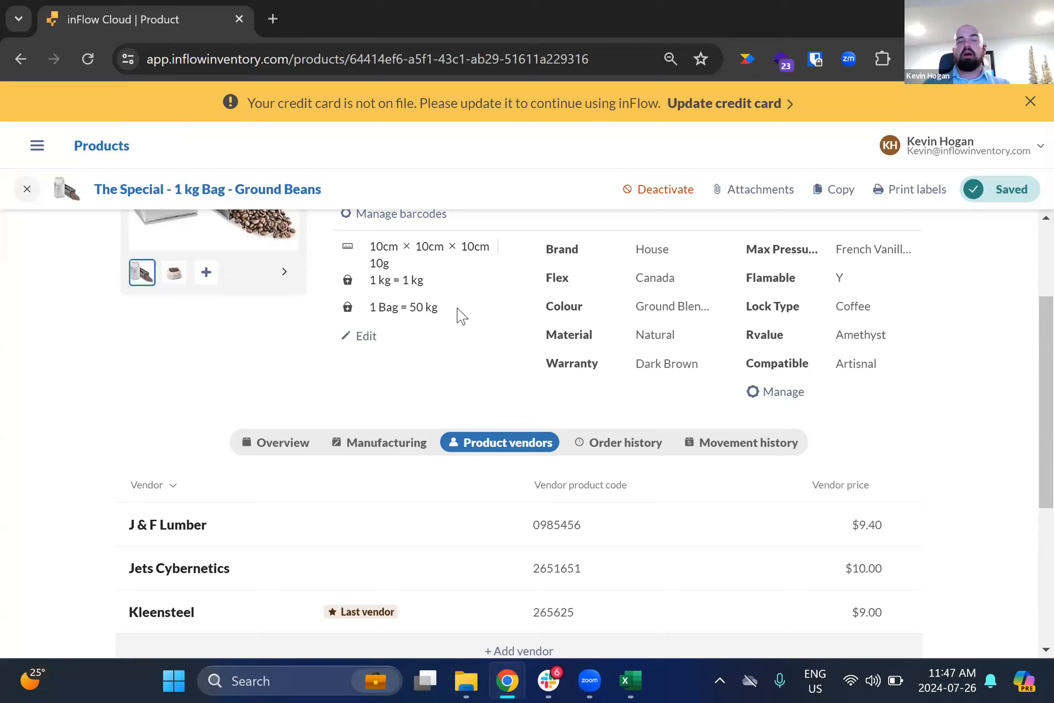
scroll(254, 383, "up", 1)
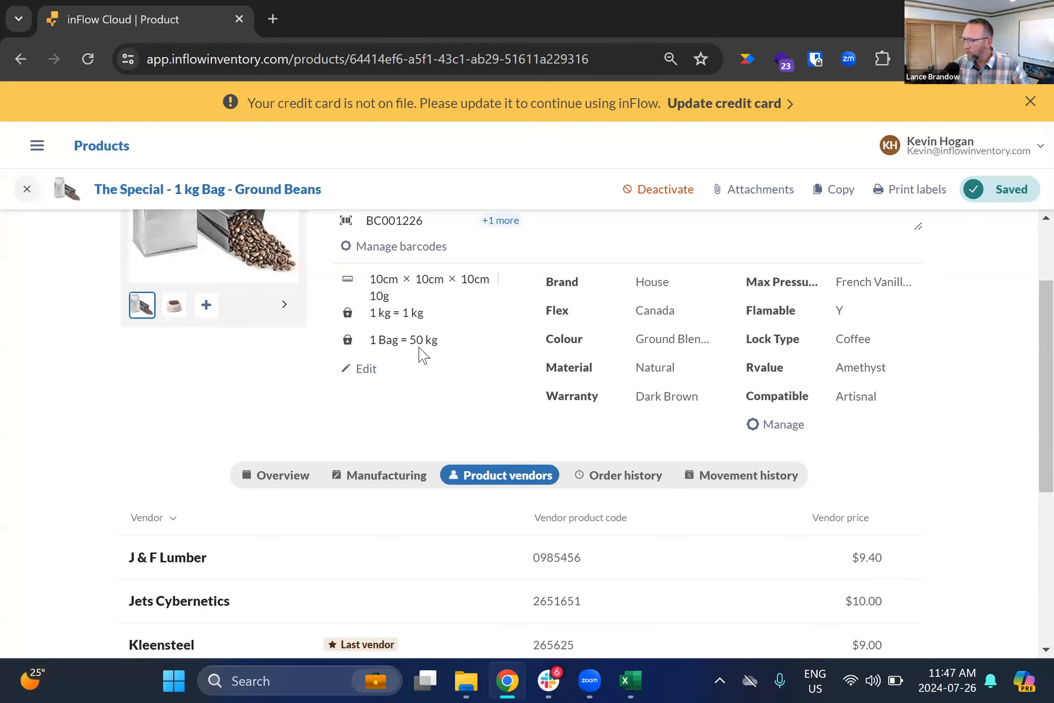
Step: Examine the coffee product's order history, looking through its sales and work orders, statuses, dates and quantities
scroll(422, 355, "down", 2)
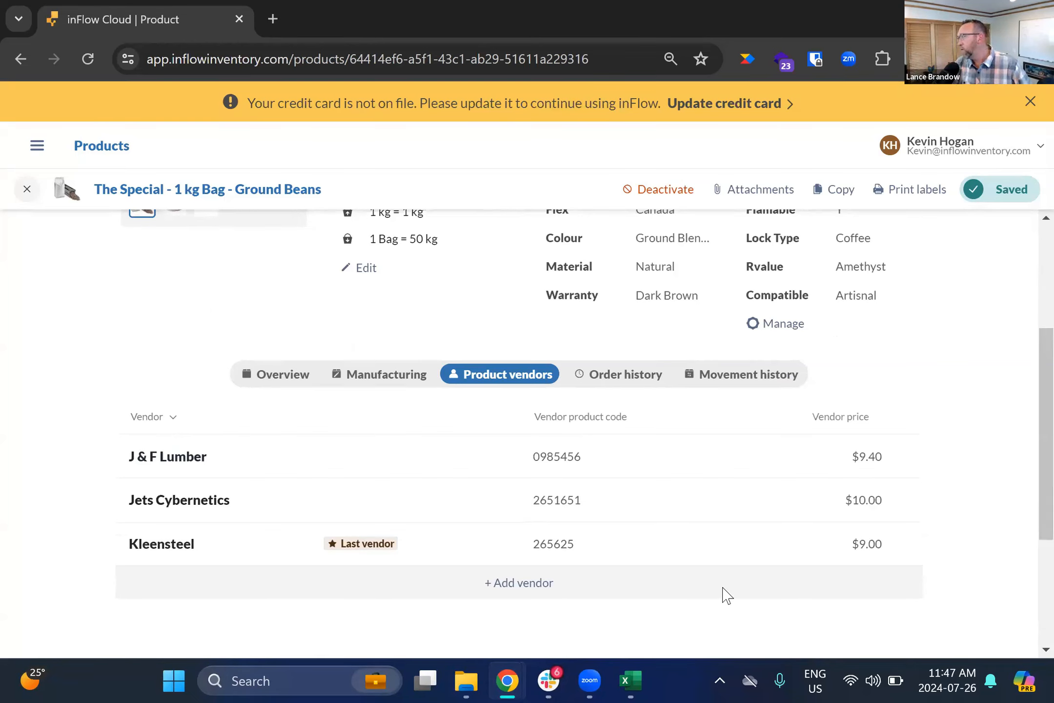
left_click(597, 376)
scroll(447, 431, "down", 5)
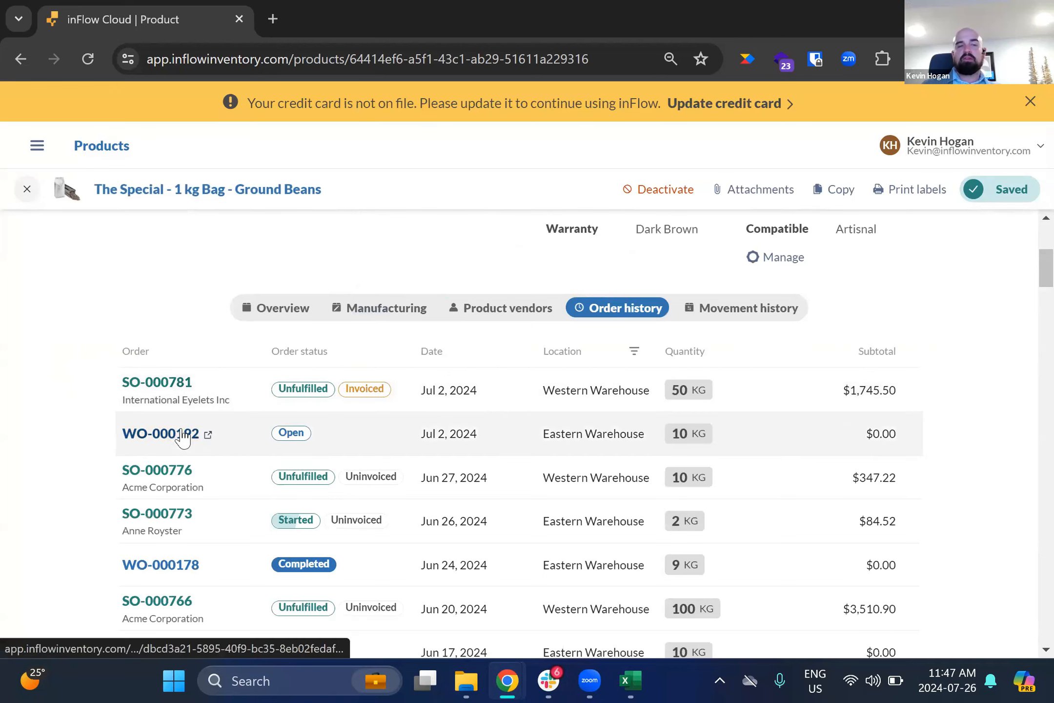
scroll(171, 450, "down", 8)
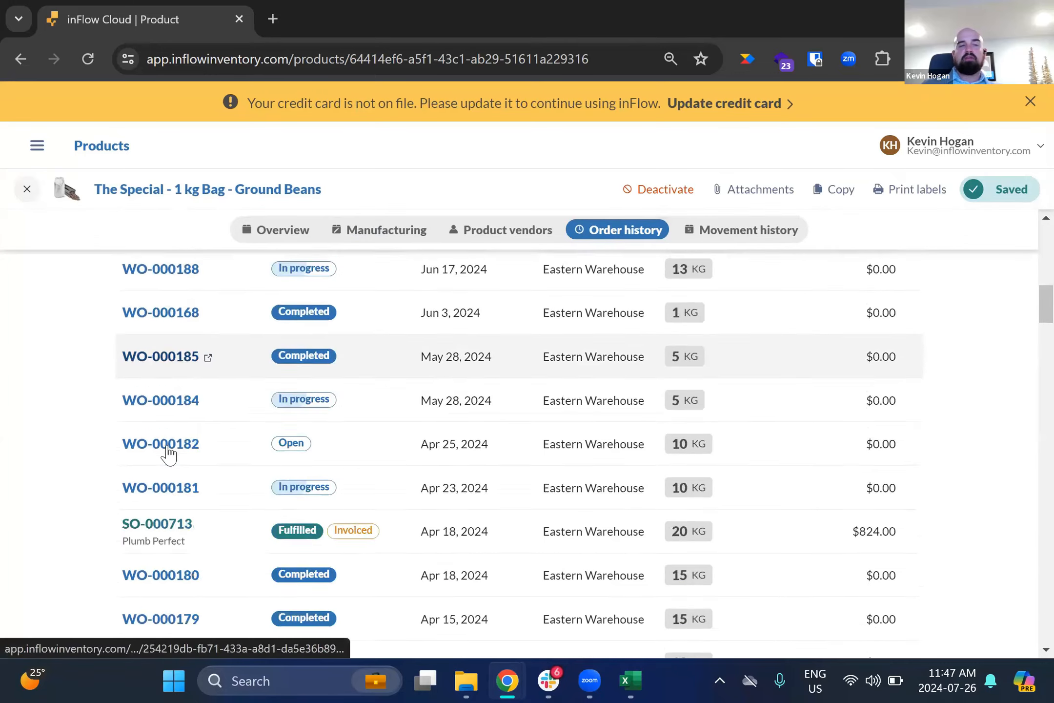
scroll(168, 453, "down", 15)
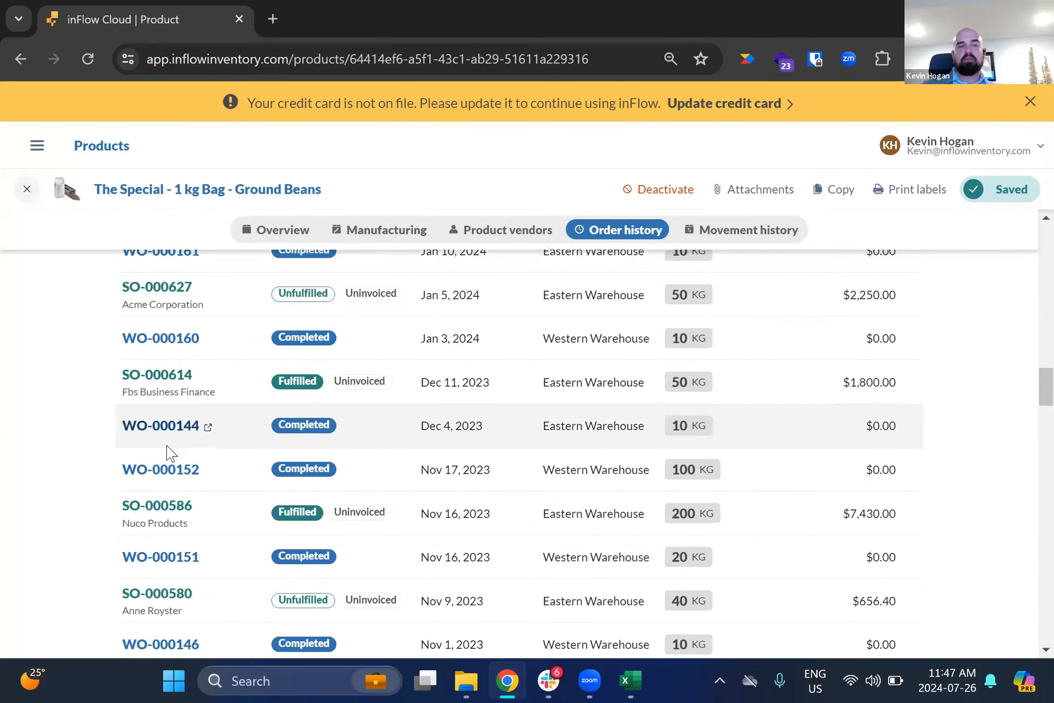
scroll(168, 453, "up", 15)
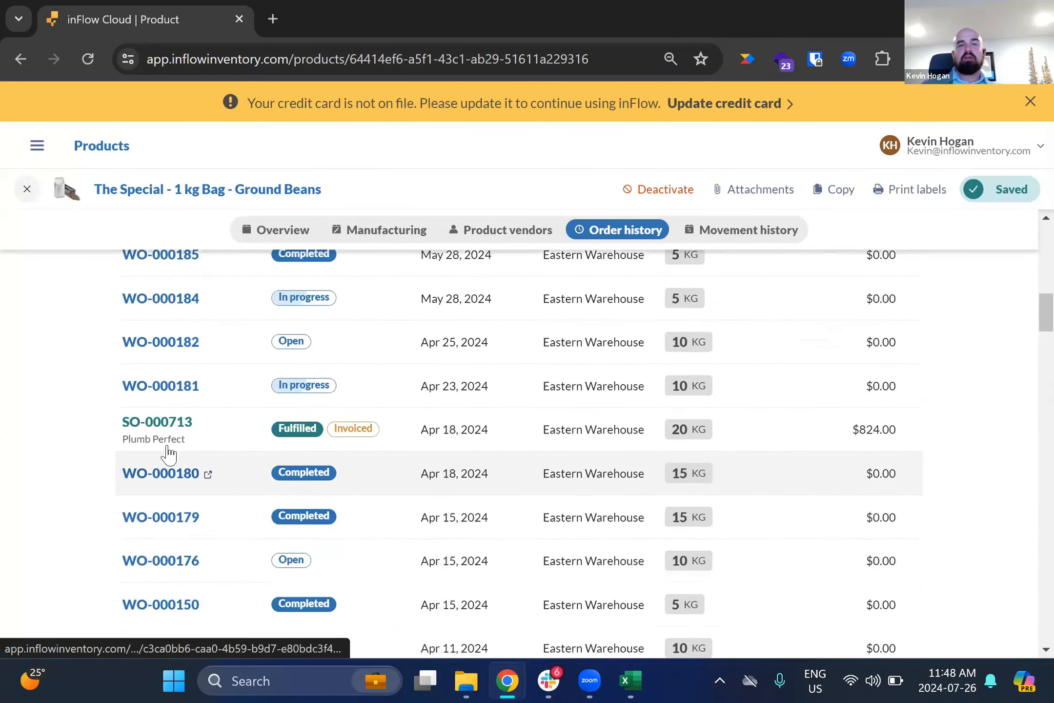
Step: Examine the coffee product's movement history, looking through its movement types, dates, locations and quantity changes
scroll(168, 453, "up", 9)
scroll(335, 317, "down", 3)
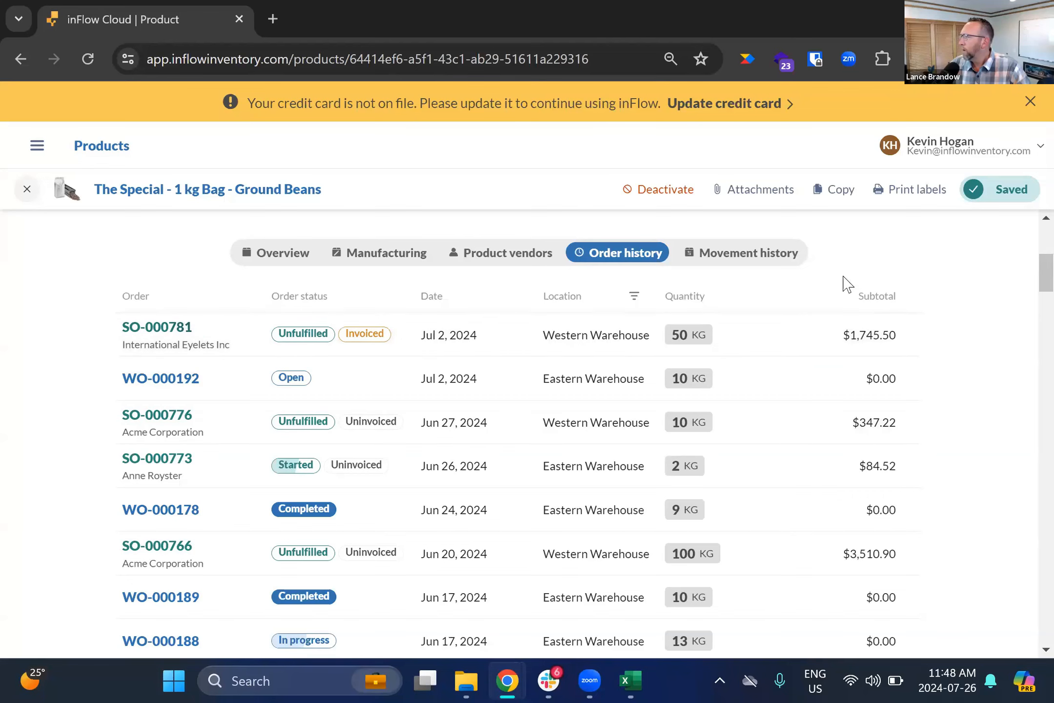
left_click(769, 259)
scroll(596, 404, "down", 5)
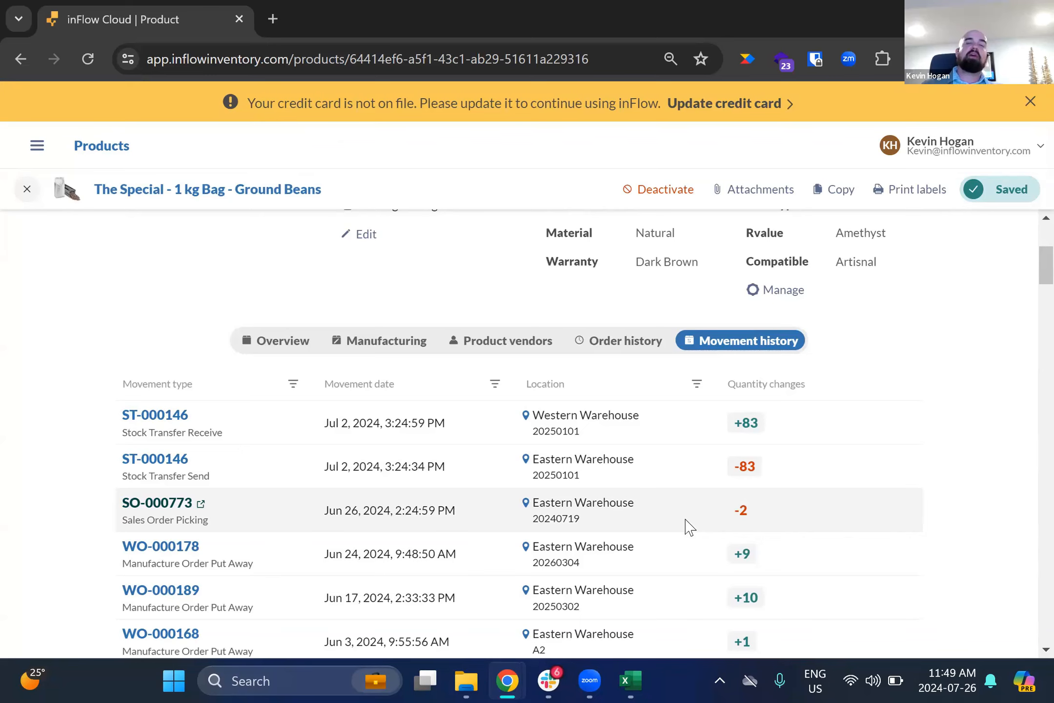
scroll(502, 476, "down", 5)
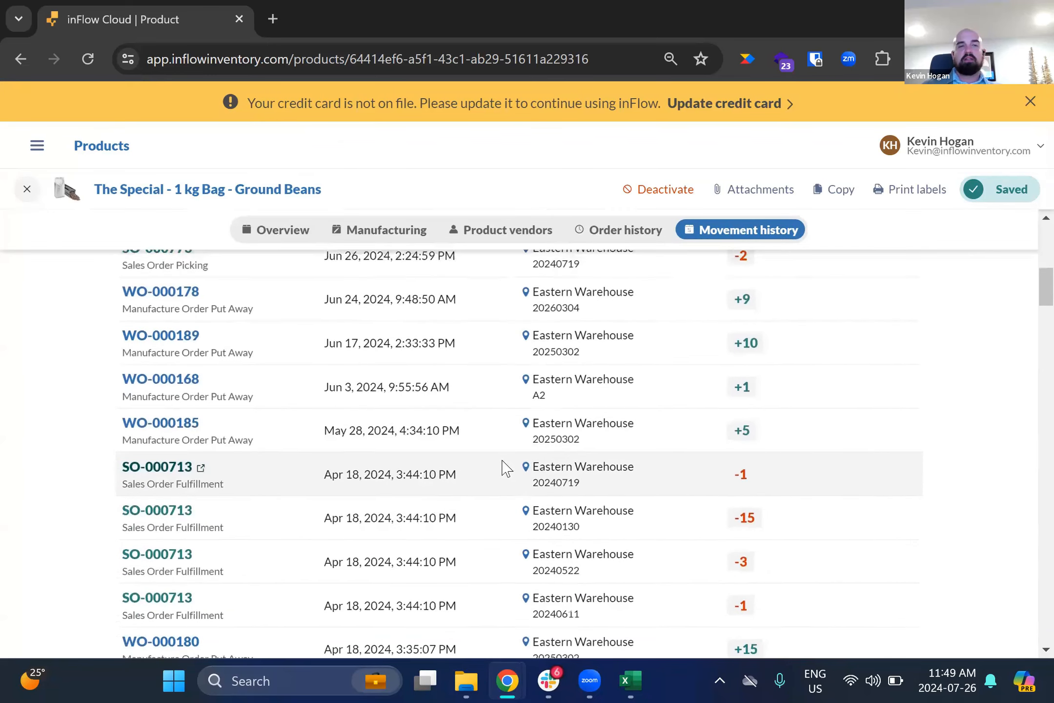
scroll(142, 247, "up", 5)
Step: Close the coffee product, search the product list for "Heart" and open the Heart Rate Monitor
left_click(22, 189)
left_click_drag(133, 204, 1, 190)
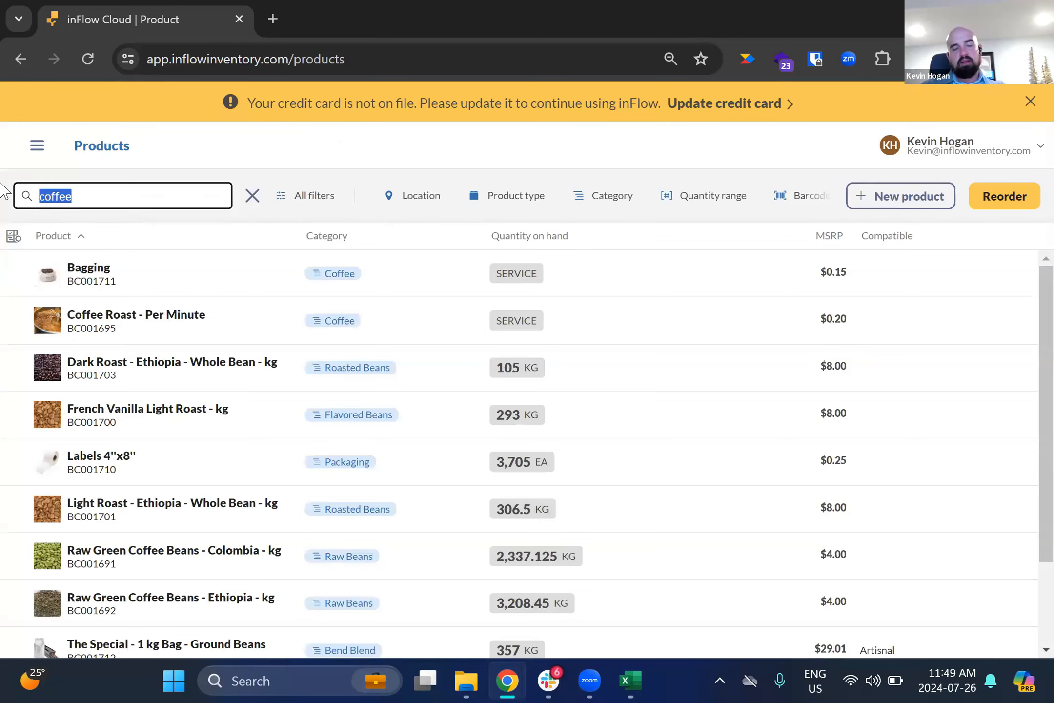
type("Heart")
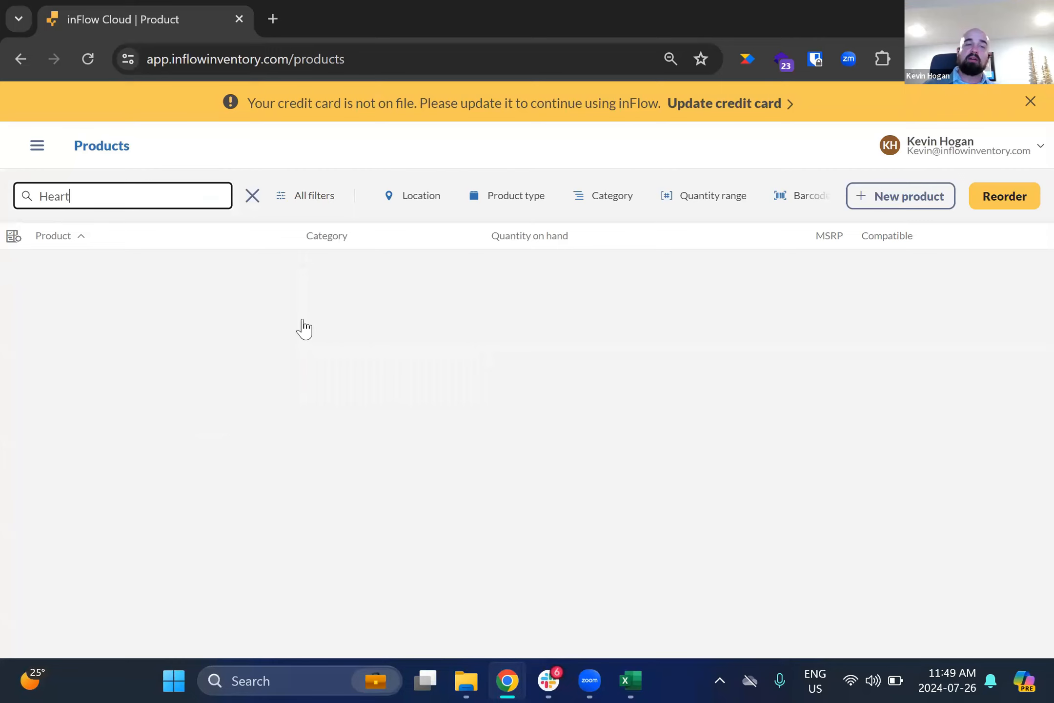
left_click(189, 327)
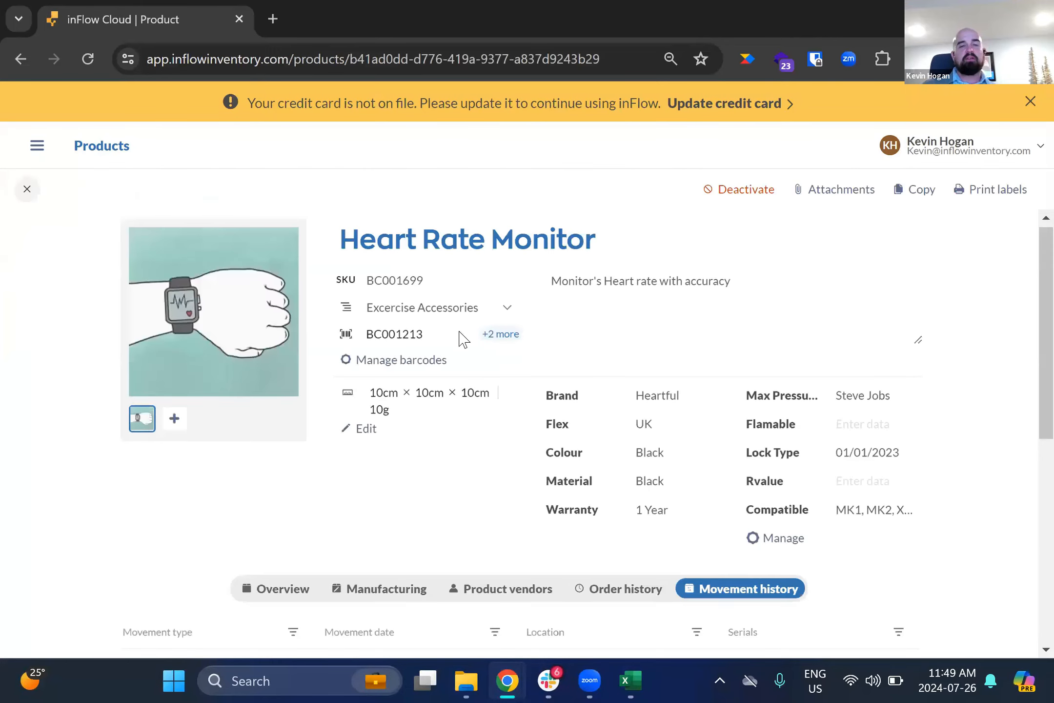
Step: Show the Heart Rate Monitor's order history and filter it by serial number HRM1001
scroll(461, 337, "down", 3)
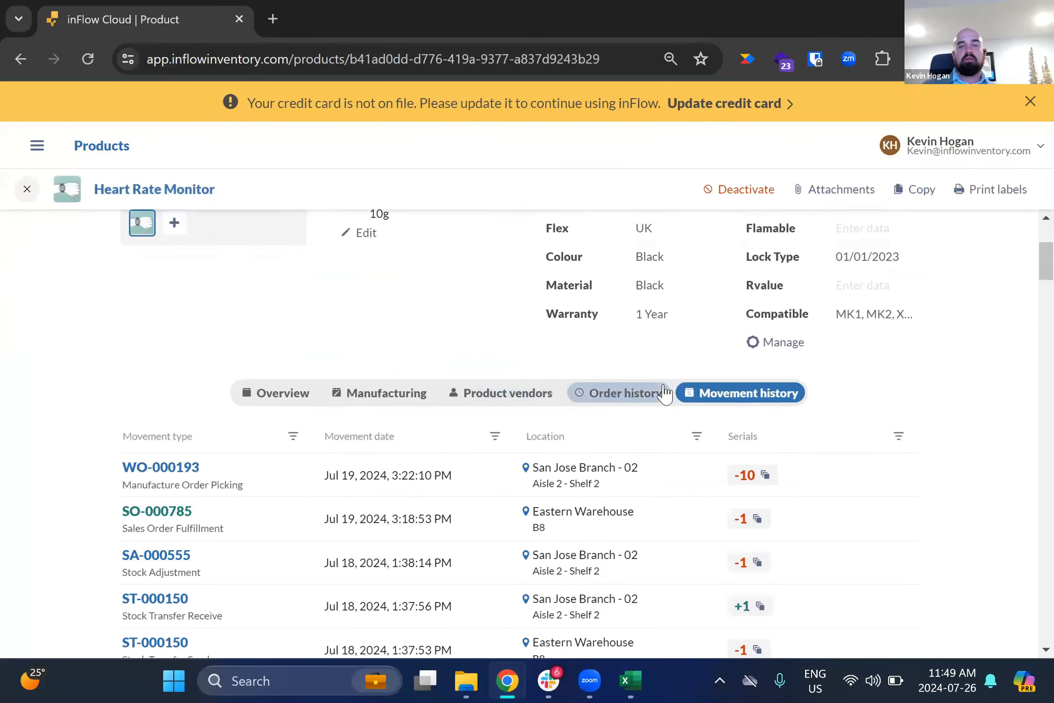
left_click(665, 392)
scroll(732, 446, "down", 3)
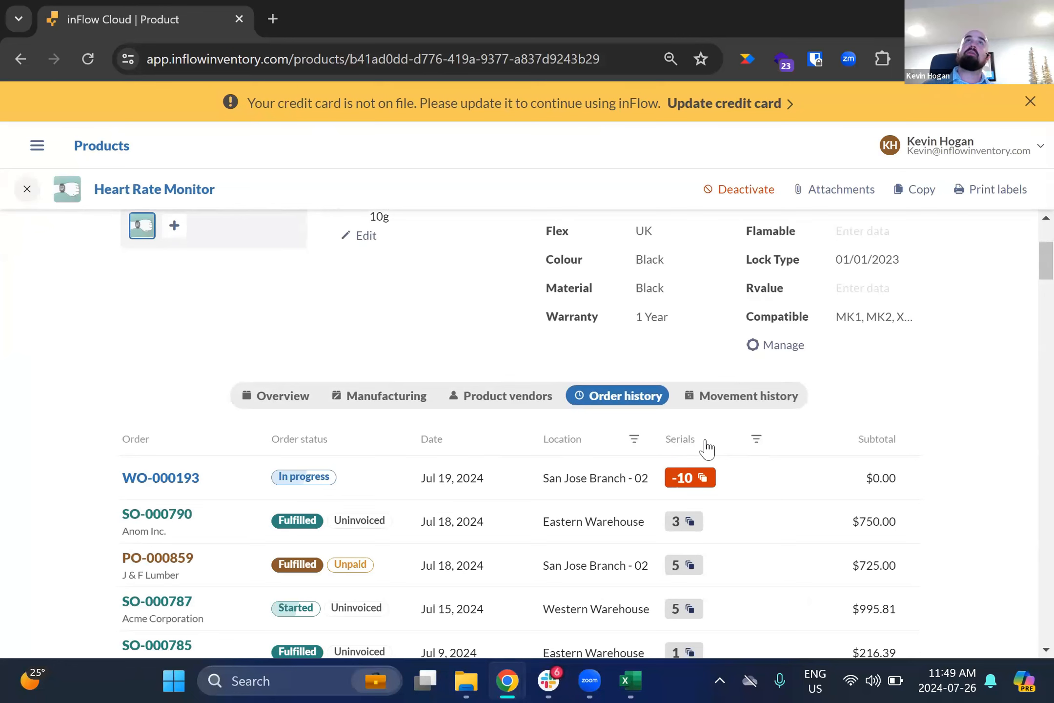
scroll(705, 446, "down", 3)
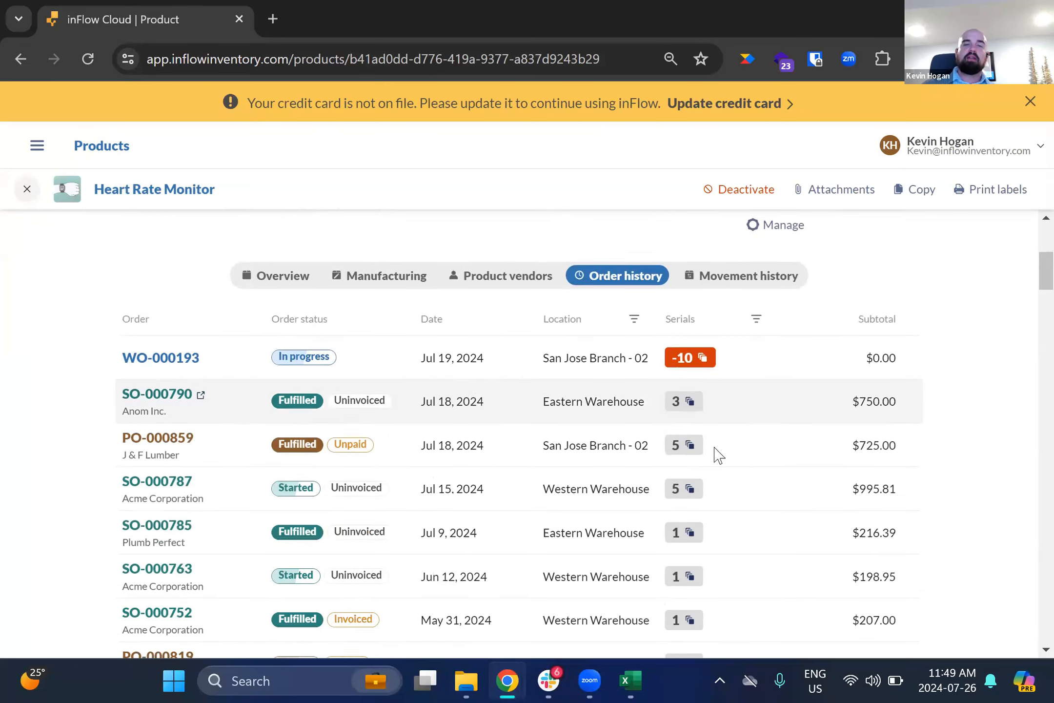
mouse_move(689, 363)
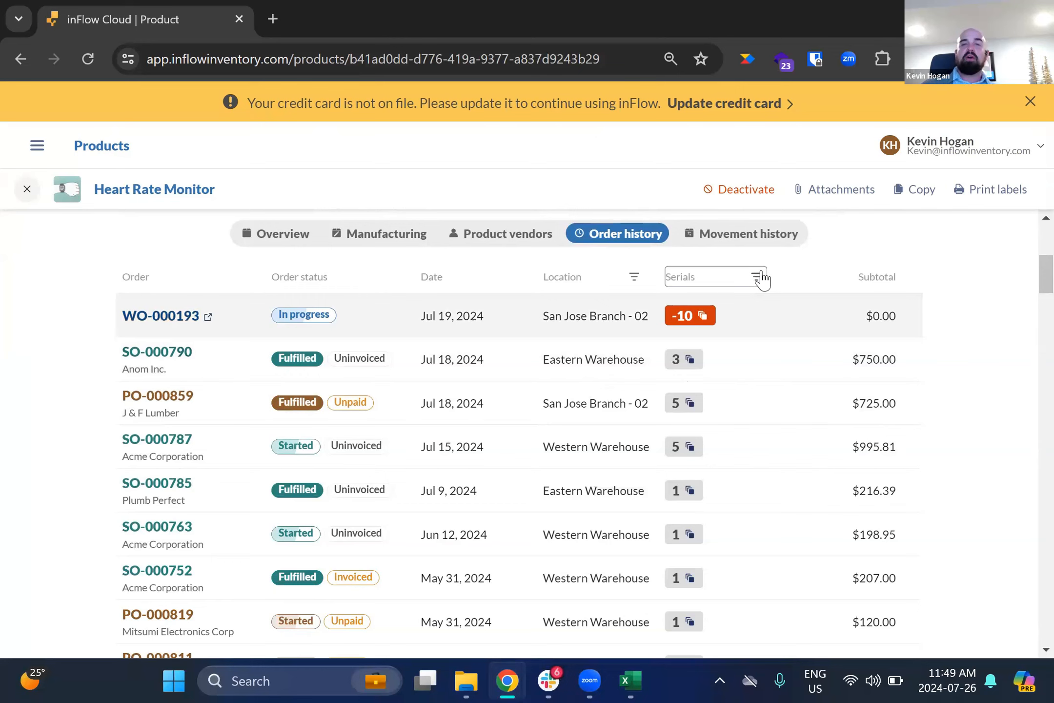
left_click(756, 277)
type("HRM1001")
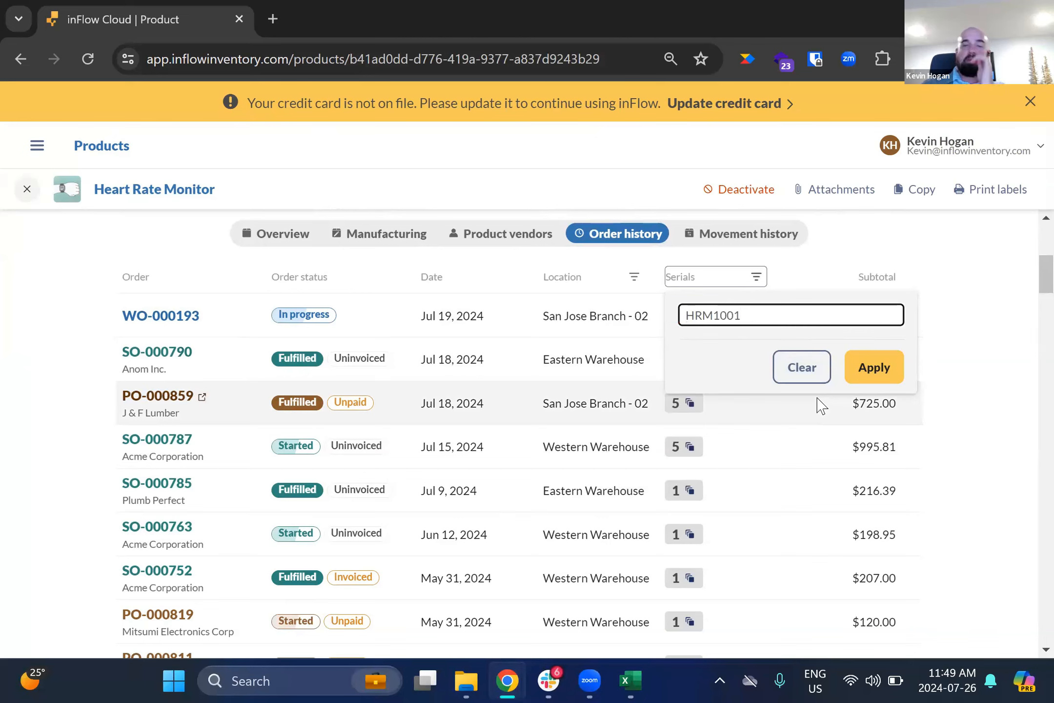
left_click(874, 368)
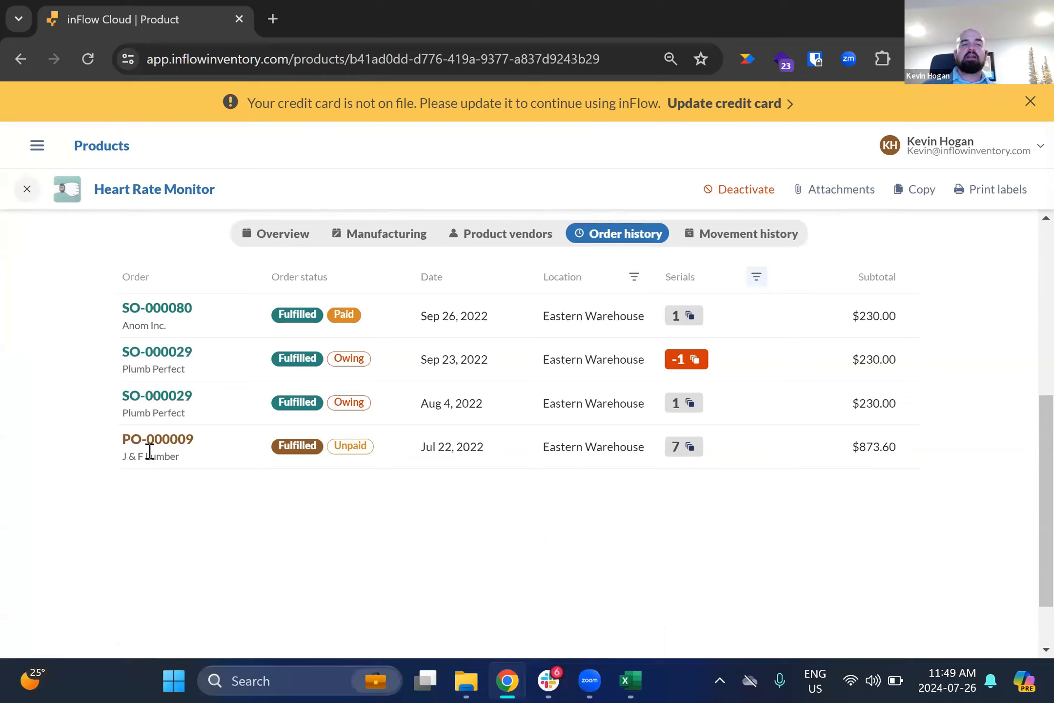
Step: Inspect the serials and date of the J & F Lumber purchase order, and clear the serial filter from the order history
left_click(682, 447)
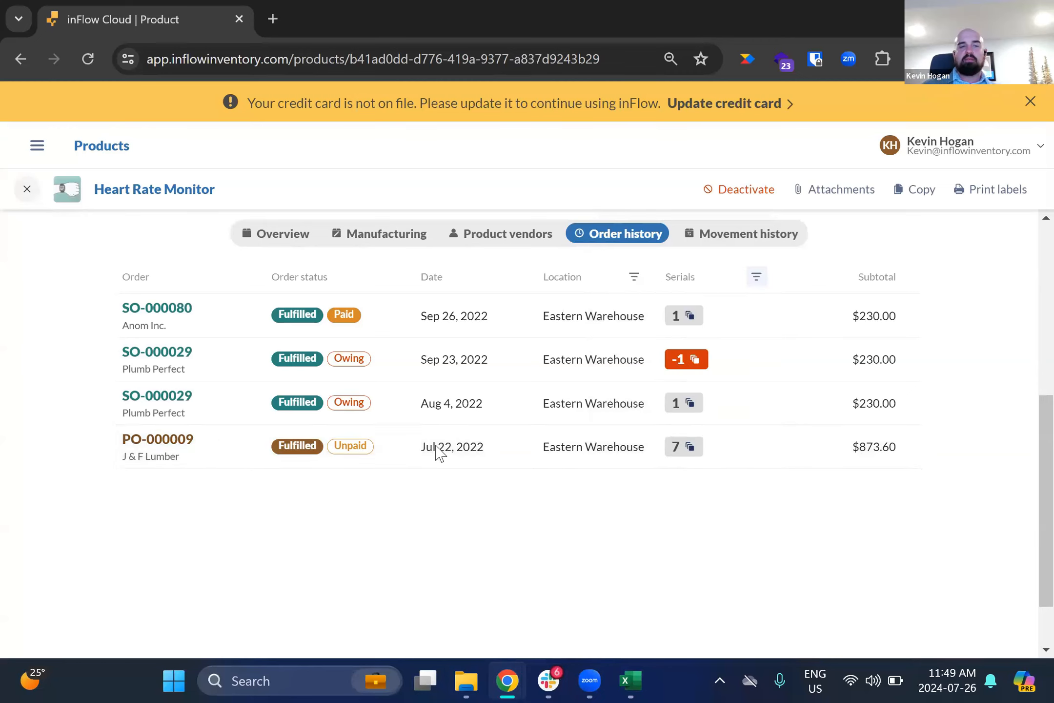
triple_click(480, 448)
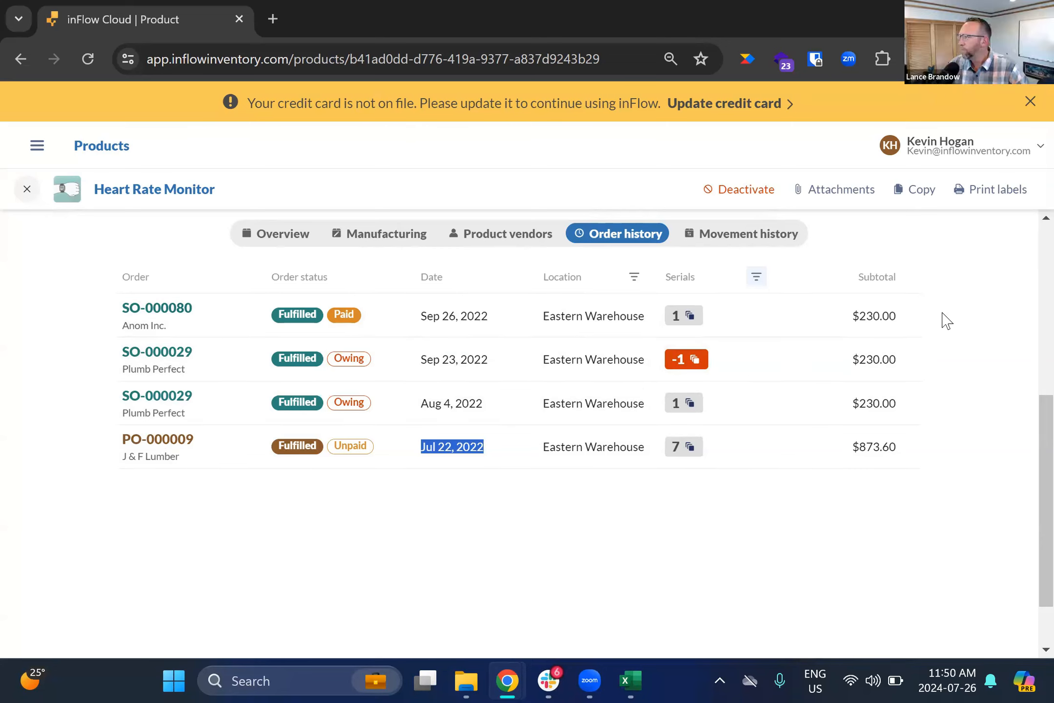
left_click(757, 278)
left_click(803, 370)
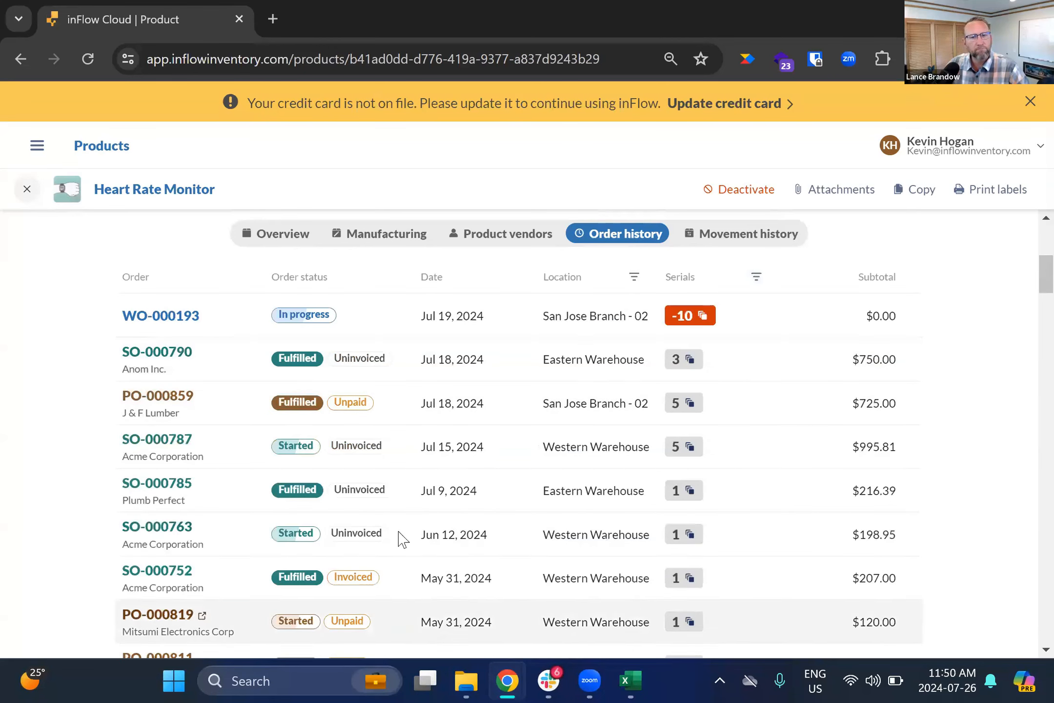